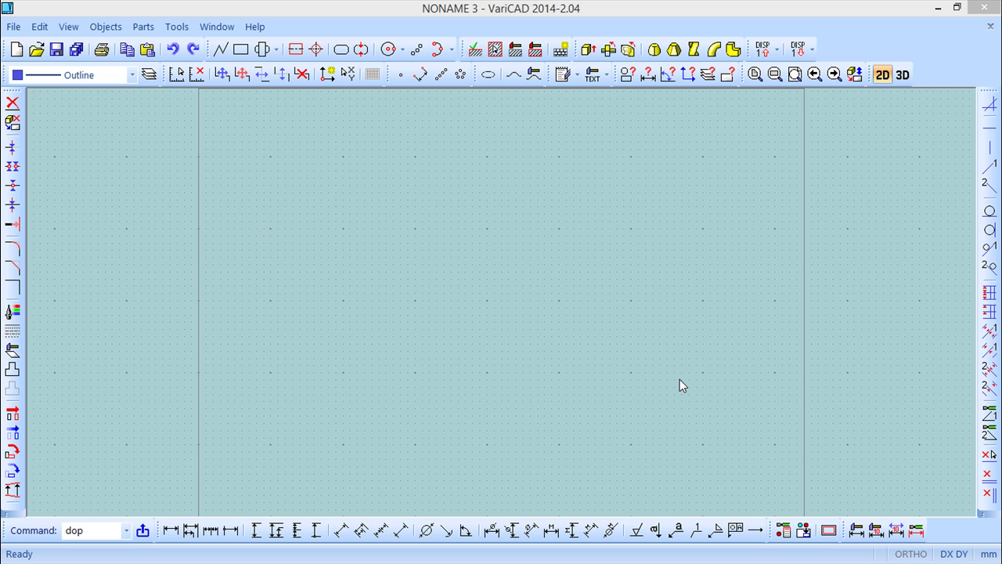
Step: Zoom out until the entire sheet frame of NONAME 3 is visible
{"action": "scroll", "coordinate": [554, 316], "scroll_direction": "down", "scroll_amount": 1}
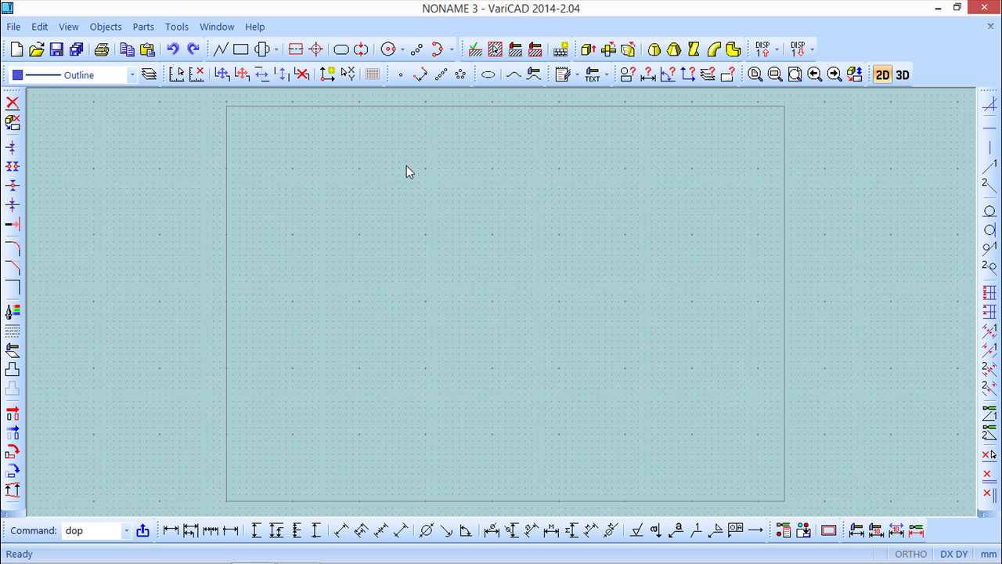
Step: Draw a three-segment zigzag line through four points from lower left to upper right
{"action": "left_click", "coordinate": [105, 31]}
{"action": "mouse_move", "coordinate": [134, 47]}
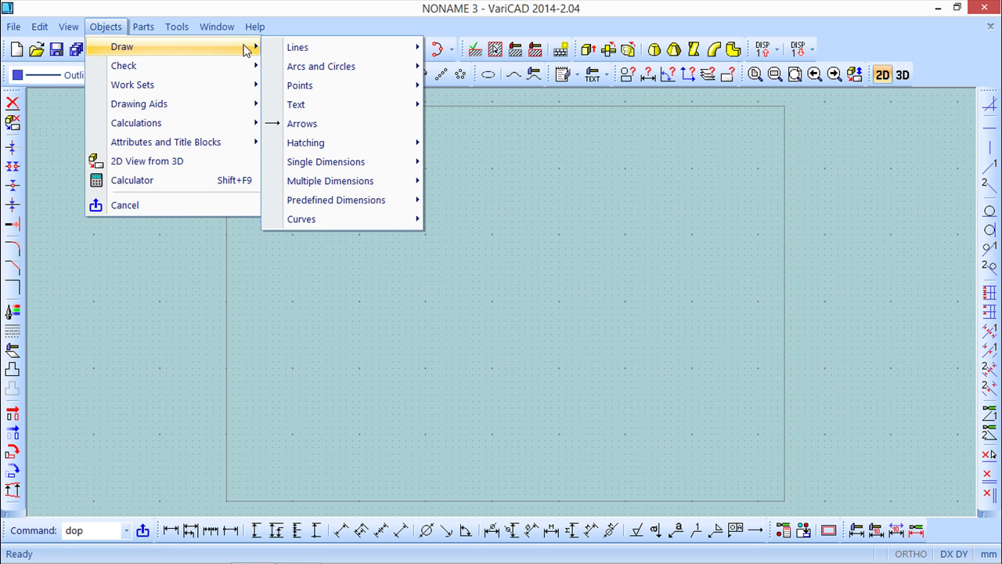
{"action": "mouse_move", "coordinate": [317, 48]}
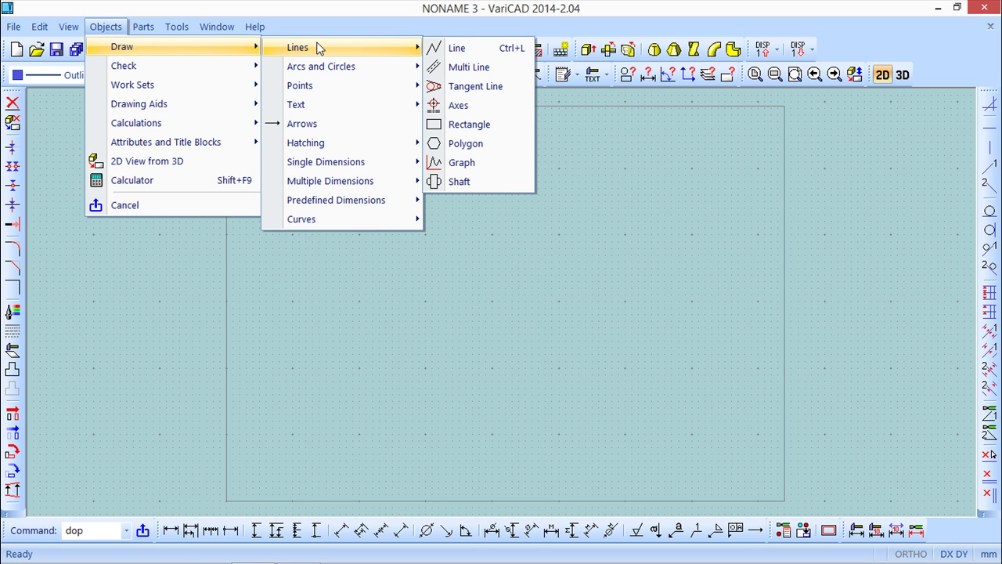
{"action": "left_click", "coordinate": [479, 49]}
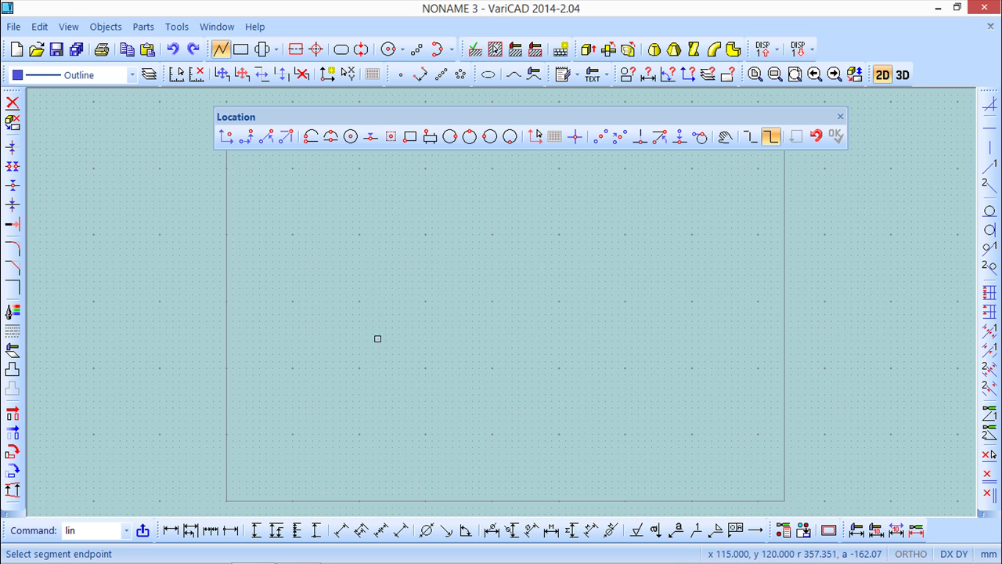
{"action": "left_click", "coordinate": [292, 348]}
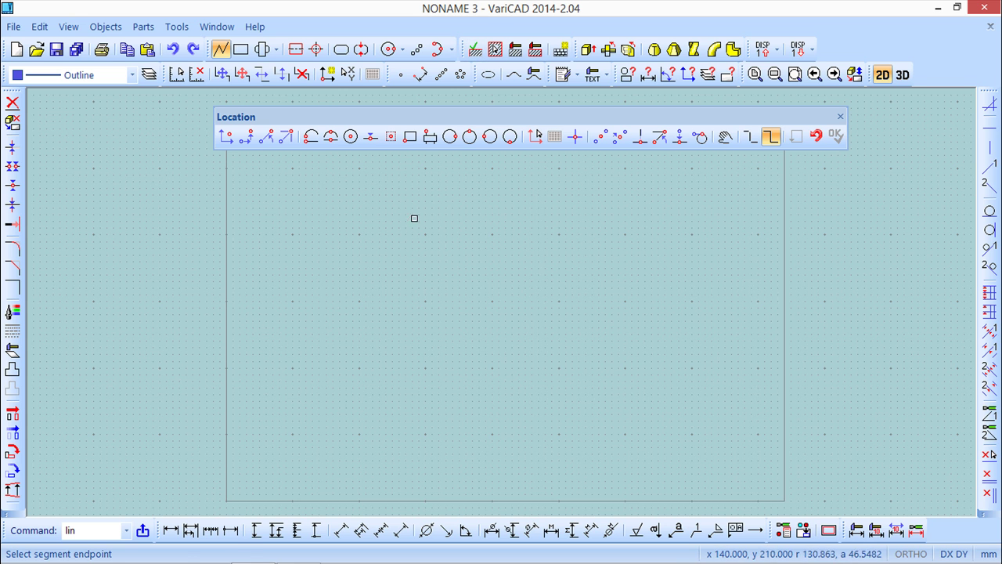
{"action": "left_click", "coordinate": [412, 214]}
{"action": "left_click", "coordinate": [565, 320]}
{"action": "left_click", "coordinate": [666, 212]}
{"action": "key", "text": "Return"}
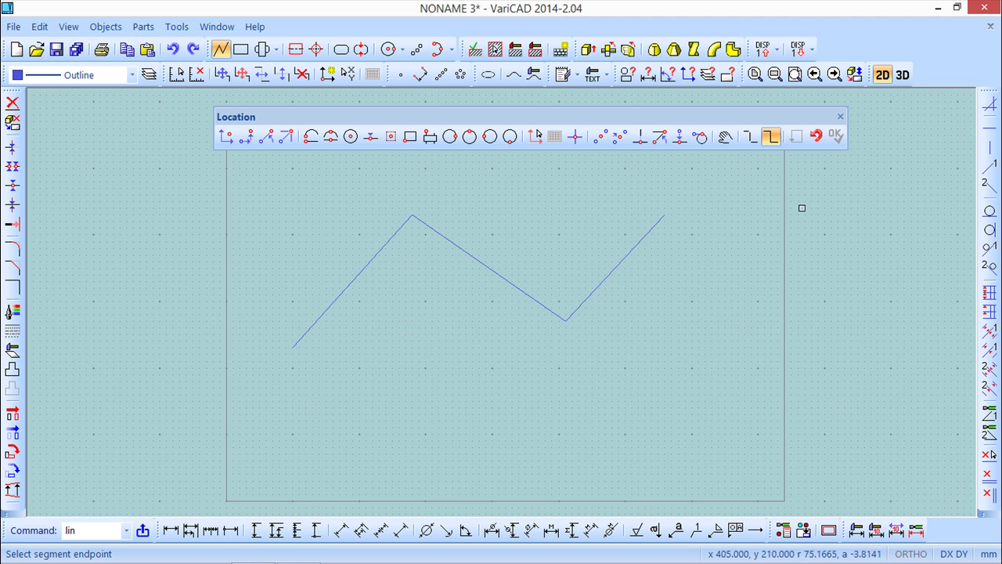
{"action": "left_click", "coordinate": [839, 119]}
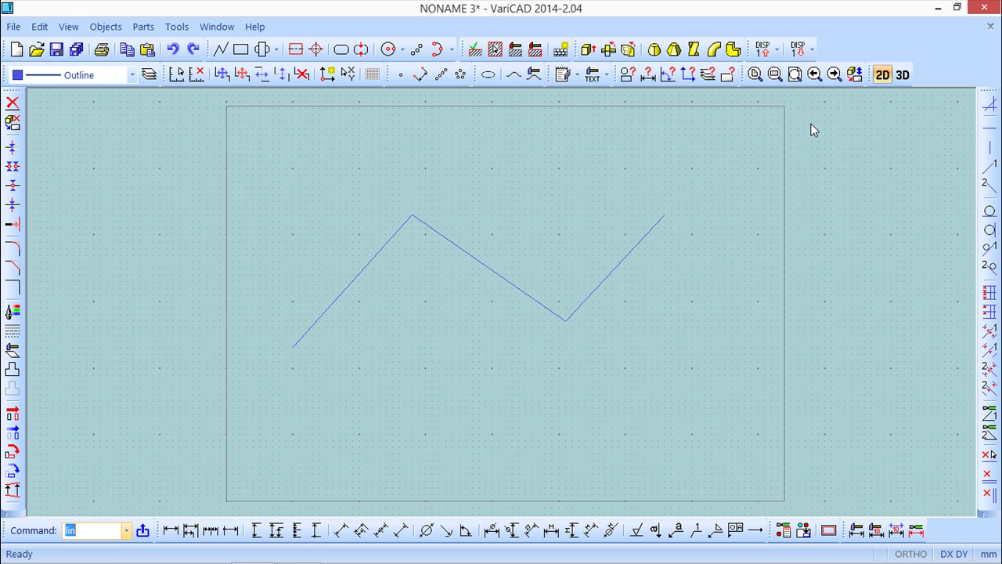
Step: Draw a five-point wavy spline weaving through the zigzag and ending past the sheet's right edge
{"action": "left_click", "coordinate": [106, 27]}
{"action": "mouse_move", "coordinate": [133, 49]}
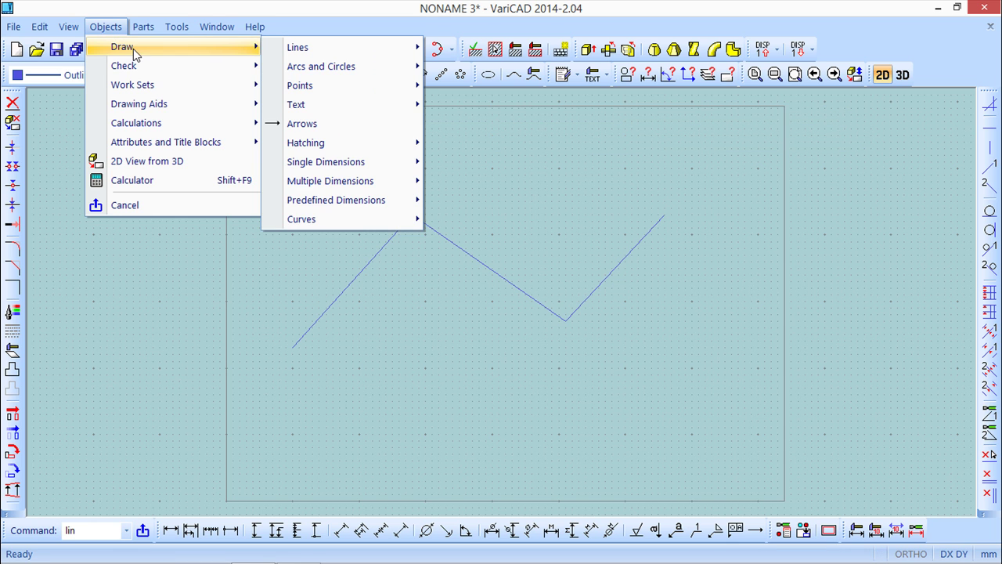
{"action": "mouse_move", "coordinate": [321, 223]}
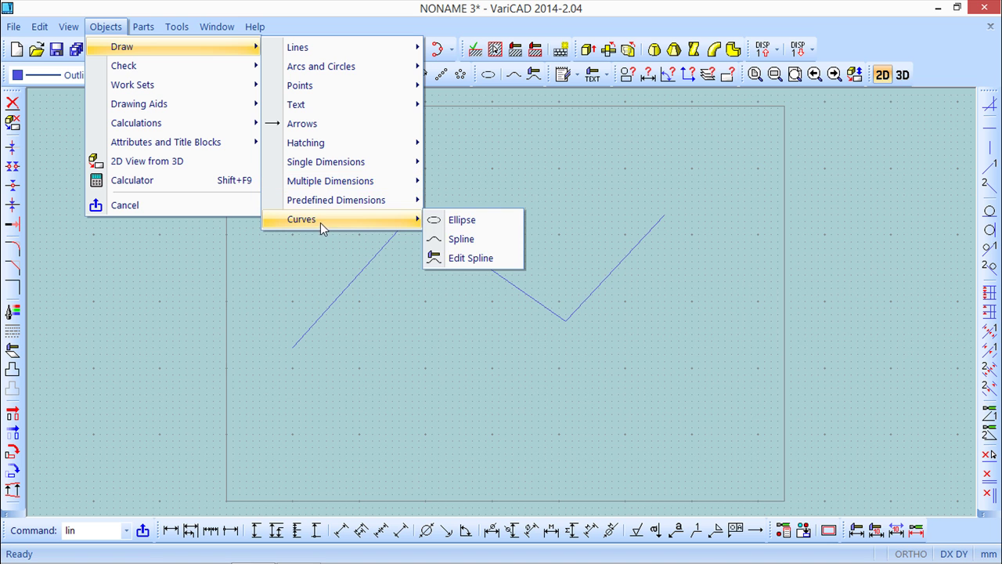
{"action": "left_click", "coordinate": [464, 239]}
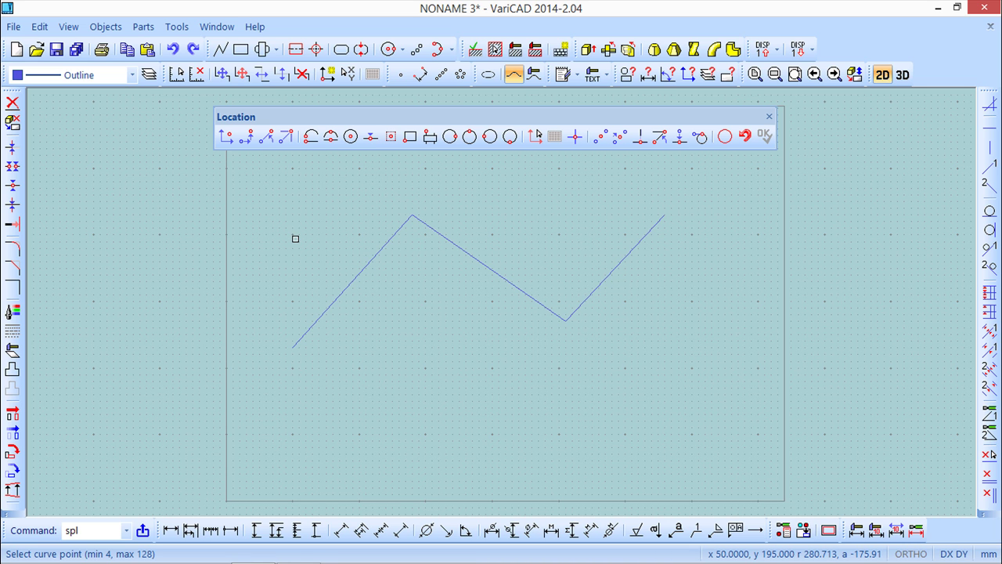
{"action": "left_click", "coordinate": [293, 241]}
{"action": "left_click", "coordinate": [385, 342]}
{"action": "left_click", "coordinate": [565, 249]}
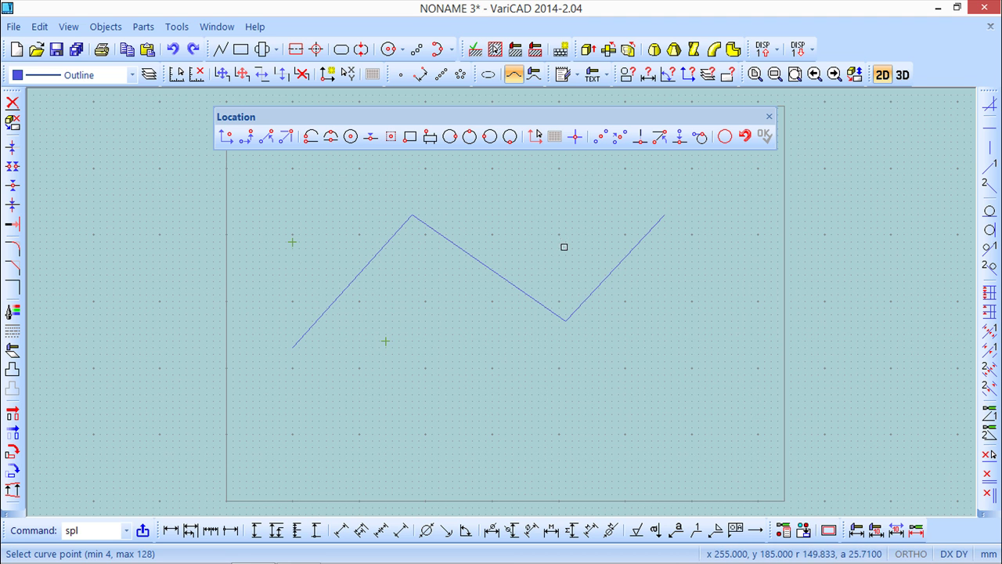
{"action": "left_click", "coordinate": [731, 287]}
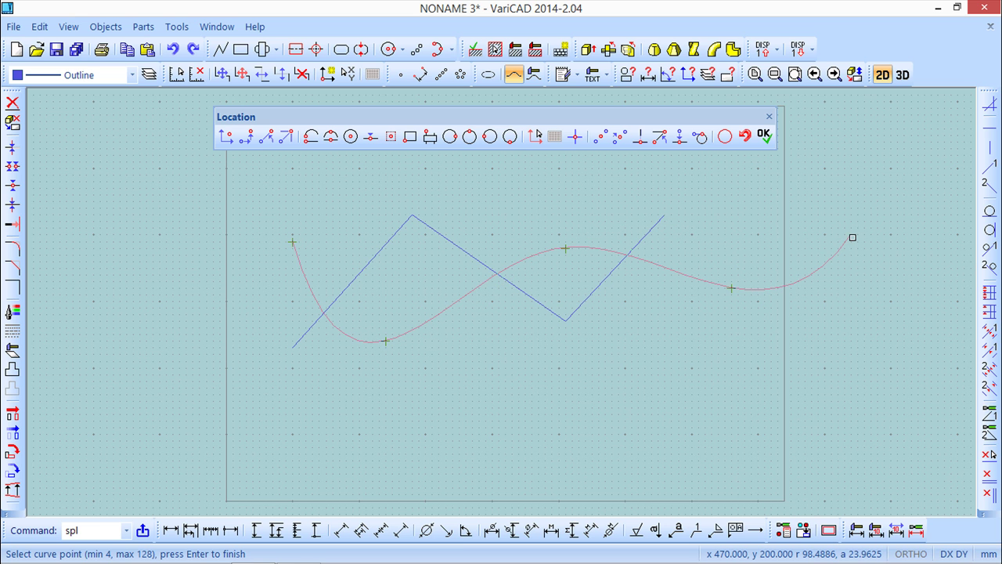
{"action": "left_click", "coordinate": [851, 235]}
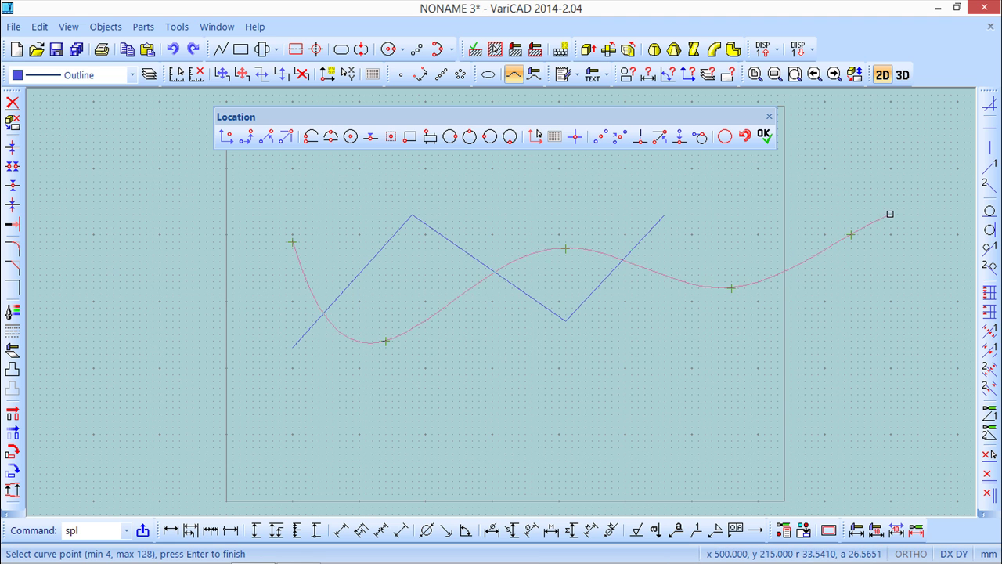
{"action": "left_click", "coordinate": [765, 137]}
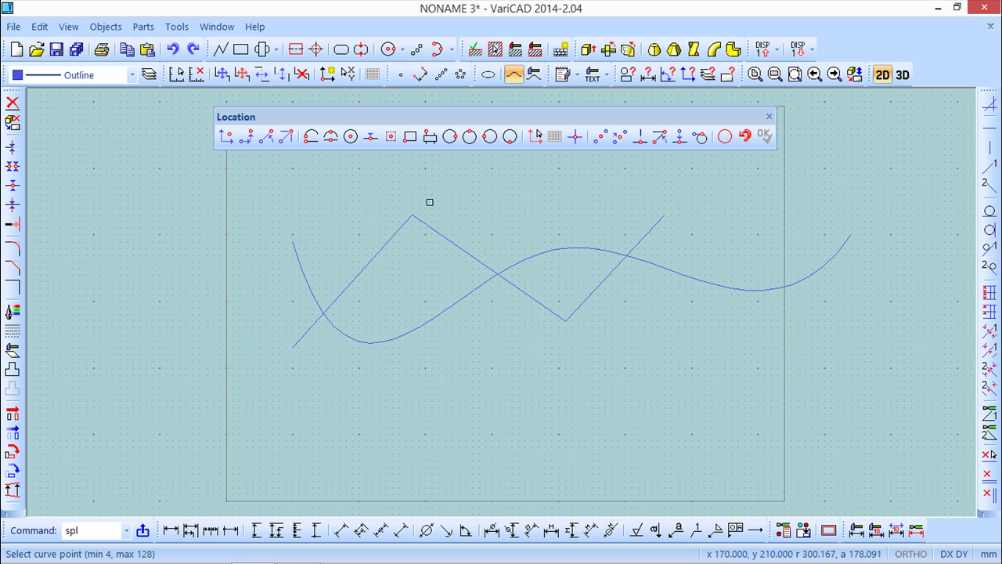
Step: Draw a 3-point arc spanning above the zigzag, peaking over its first bend
{"action": "left_click", "coordinate": [106, 30]}
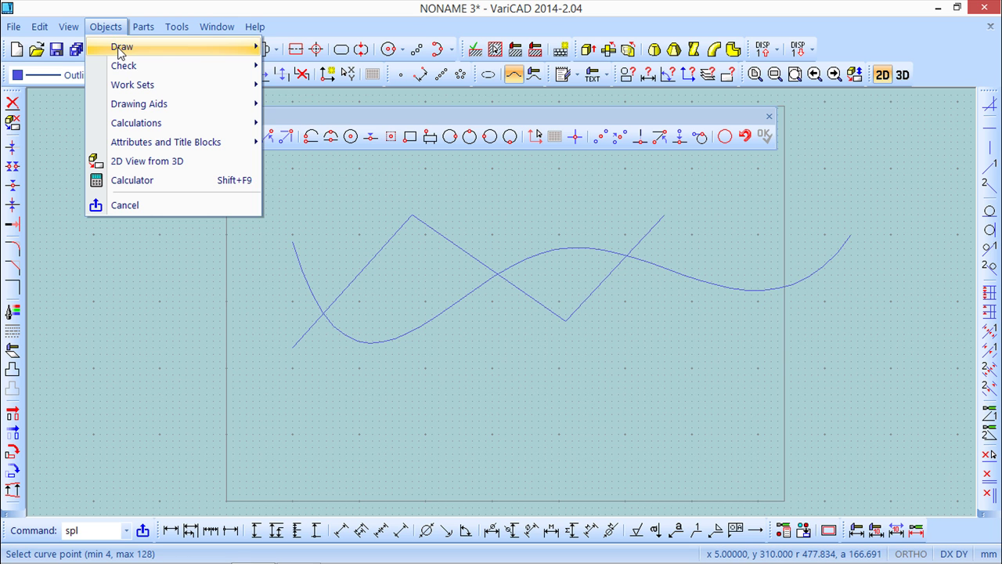
{"action": "mouse_move", "coordinate": [119, 49]}
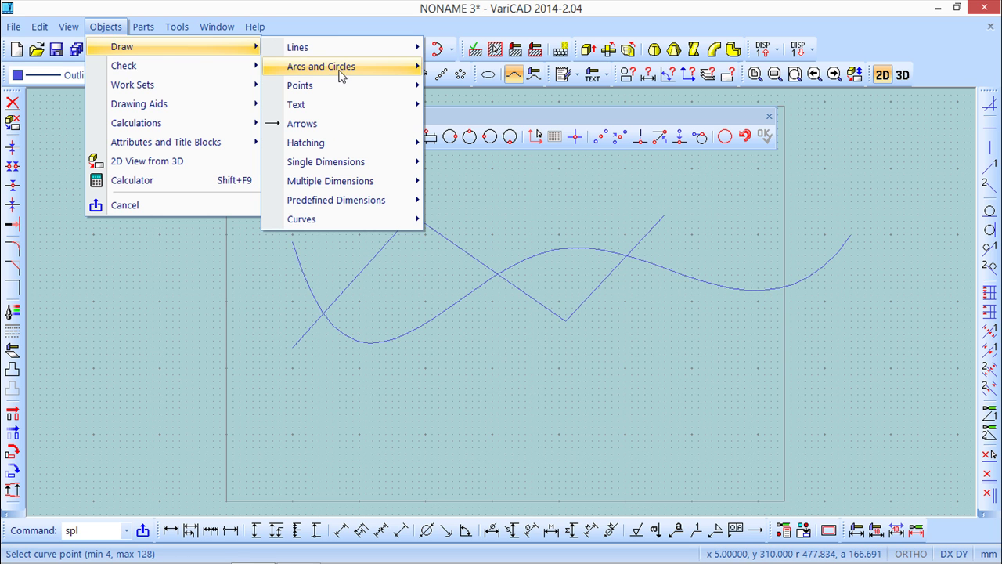
{"action": "mouse_move", "coordinate": [342, 71]}
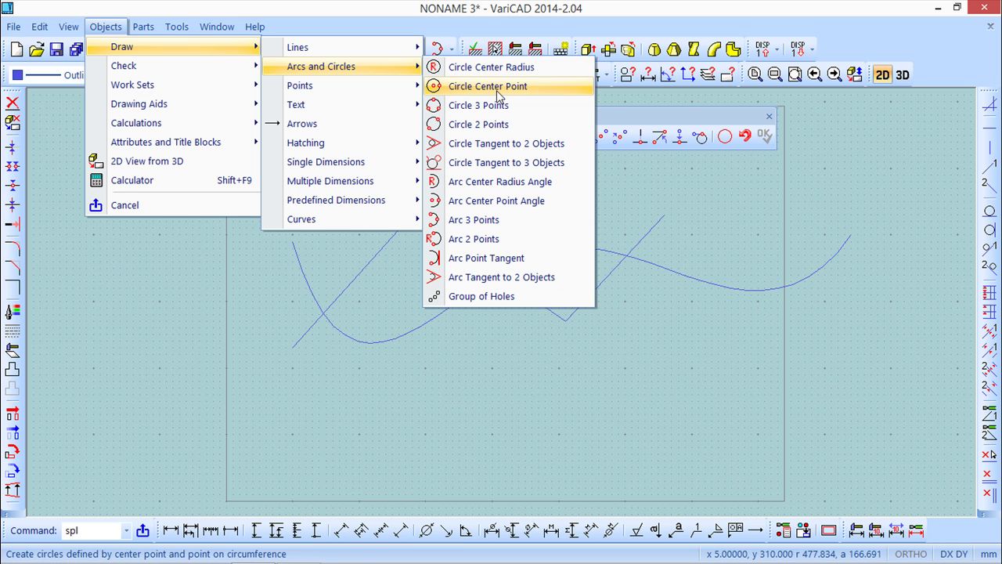
{"action": "left_click", "coordinate": [471, 222]}
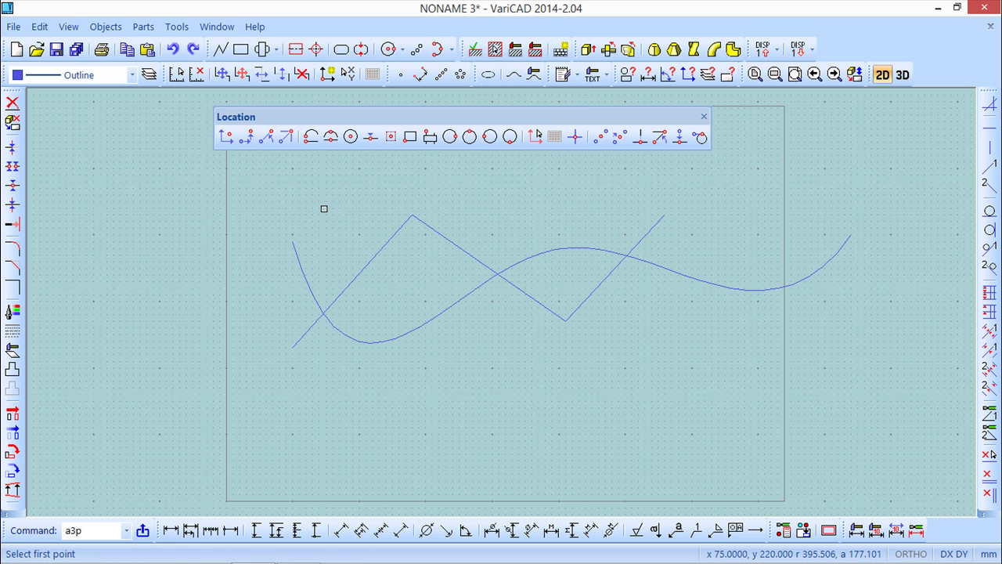
{"action": "left_click", "coordinate": [346, 239]}
{"action": "left_click", "coordinate": [466, 182]}
{"action": "left_click", "coordinate": [629, 222]}
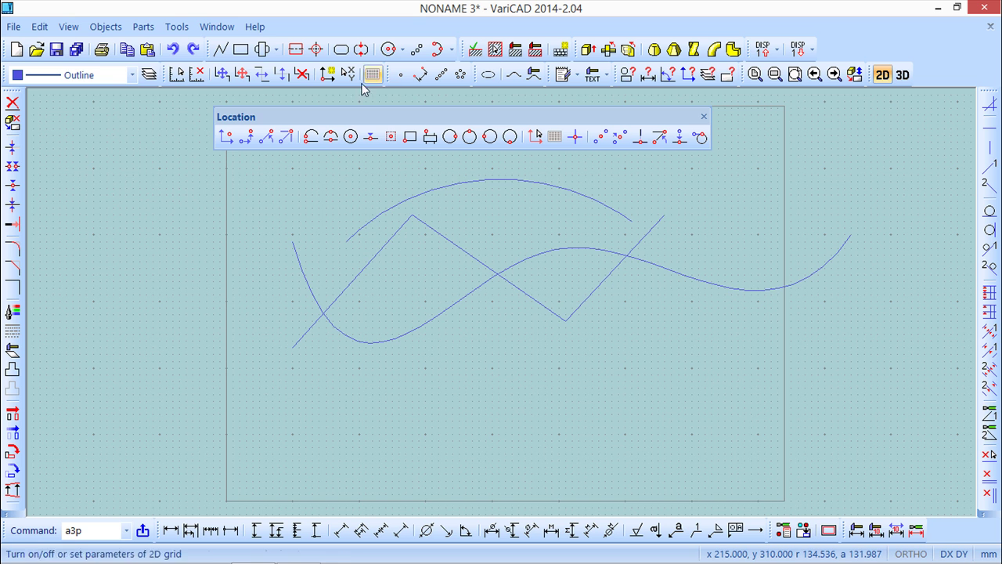
Step: Place a single point just below the spline's lower dip
{"action": "left_click", "coordinate": [95, 28]}
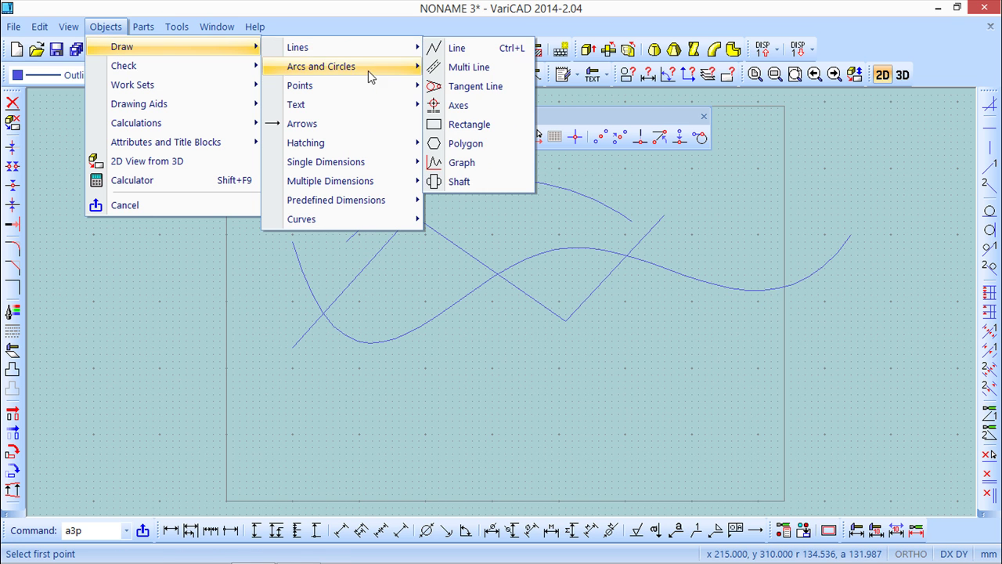
{"action": "mouse_move", "coordinate": [319, 91]}
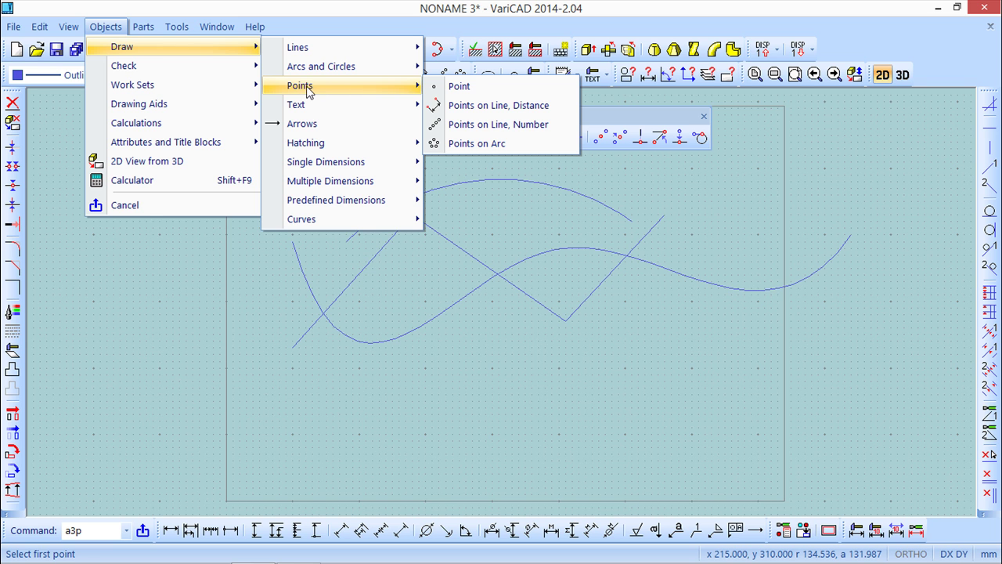
{"action": "left_click", "coordinate": [468, 92]}
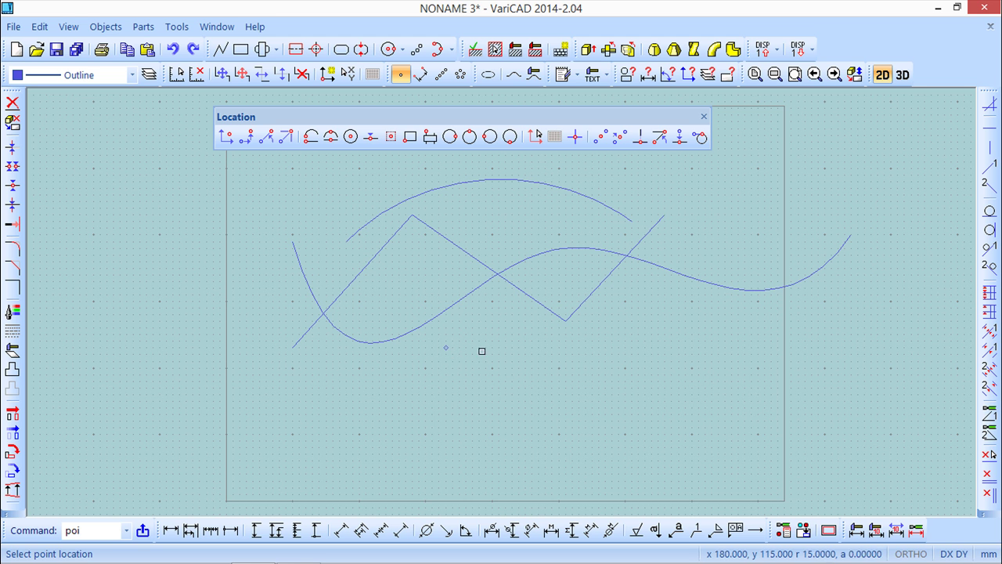
{"action": "left_click", "coordinate": [447, 347]}
{"action": "scroll", "coordinate": [457, 346], "scroll_direction": "up", "scroll_amount": 1}
{"action": "scroll", "coordinate": [457, 347], "scroll_direction": "up", "scroll_amount": 1}
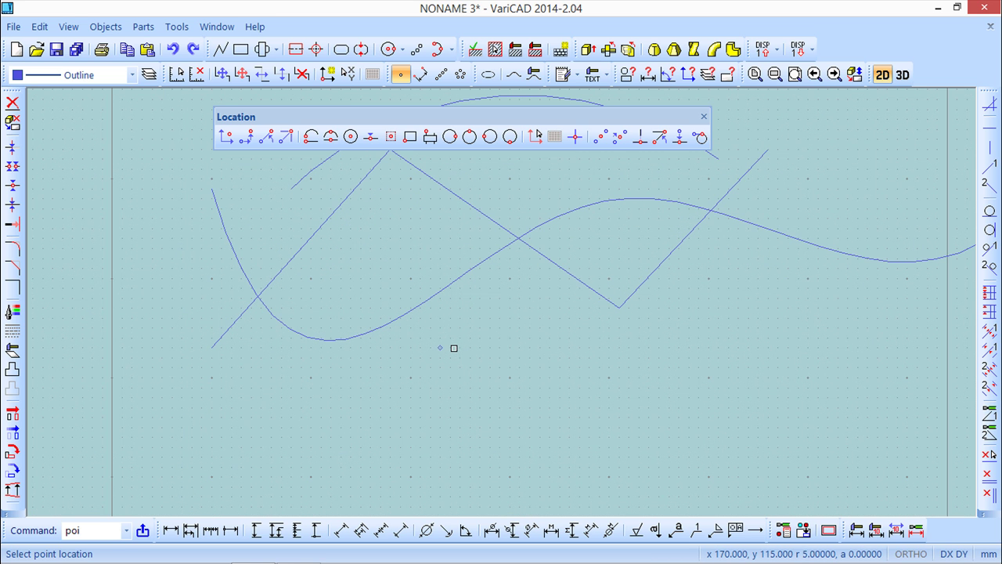
{"action": "scroll", "coordinate": [522, 339], "scroll_direction": "down", "scroll_amount": 2}
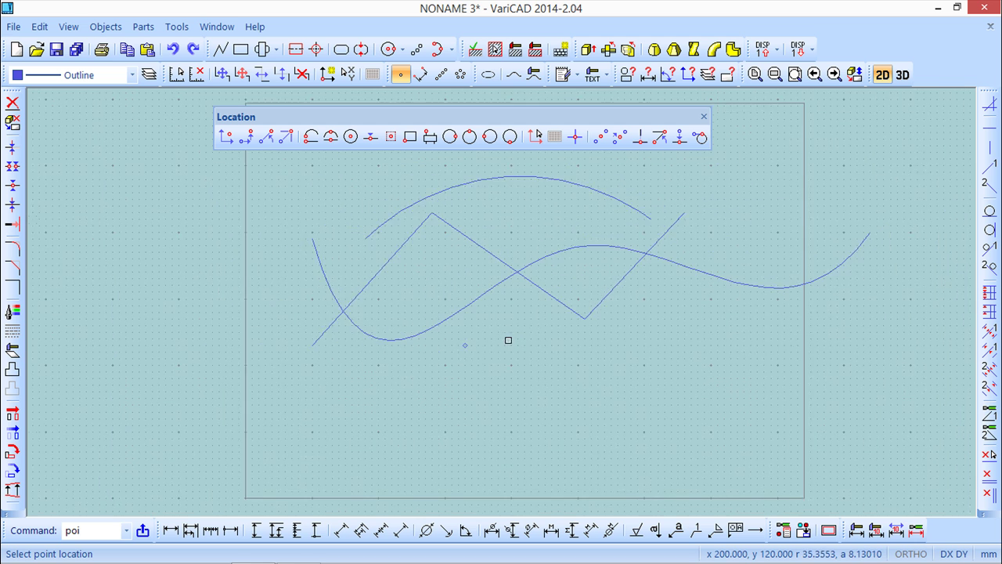
{"action": "middle_click_drag", "start_coordinate": [524, 340], "coordinate": [452, 332]}
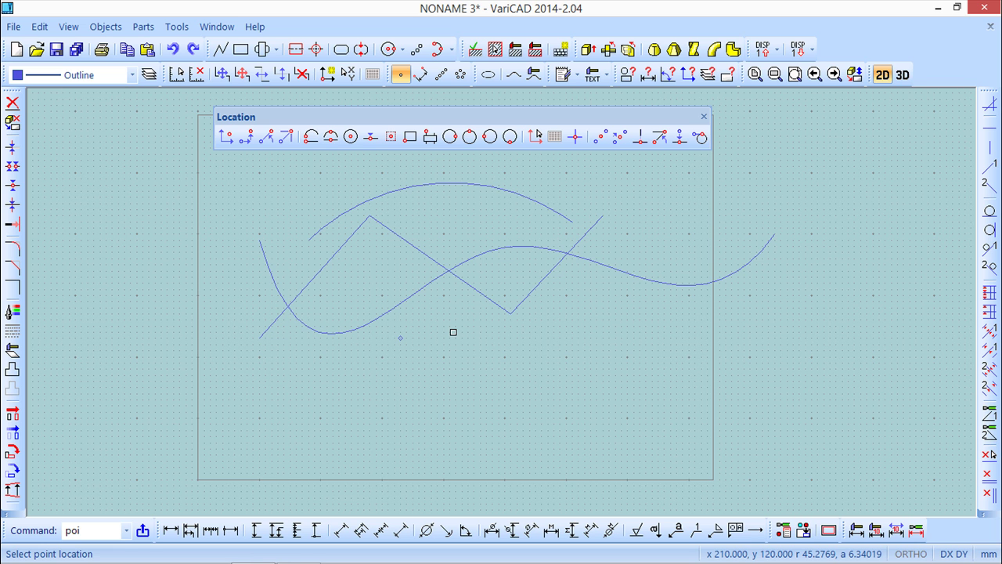
Step: Draw an arrow line angling down-right below the zigzag's lower bend
{"action": "left_click", "coordinate": [704, 117]}
{"action": "left_click", "coordinate": [105, 27]}
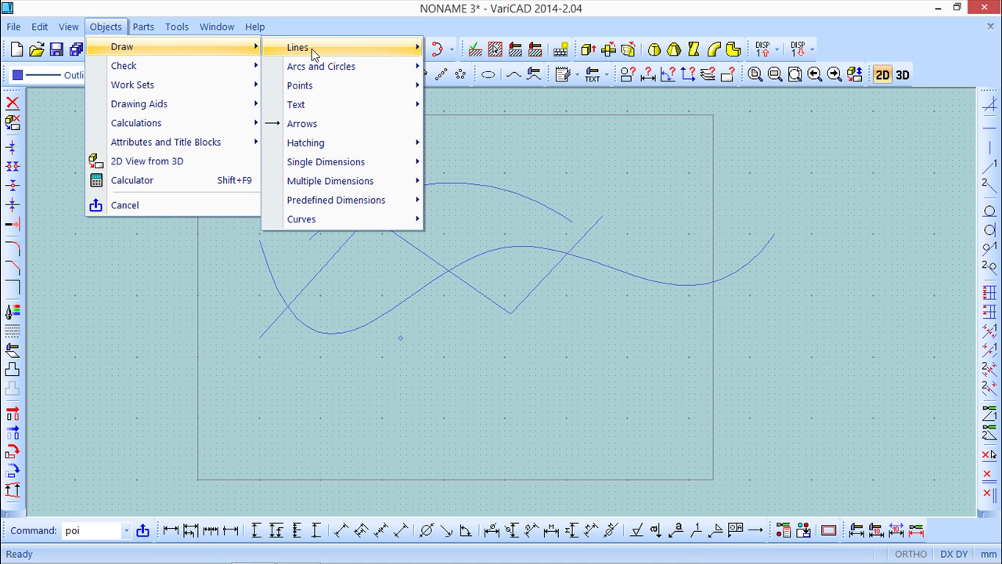
{"action": "left_click", "coordinate": [304, 126]}
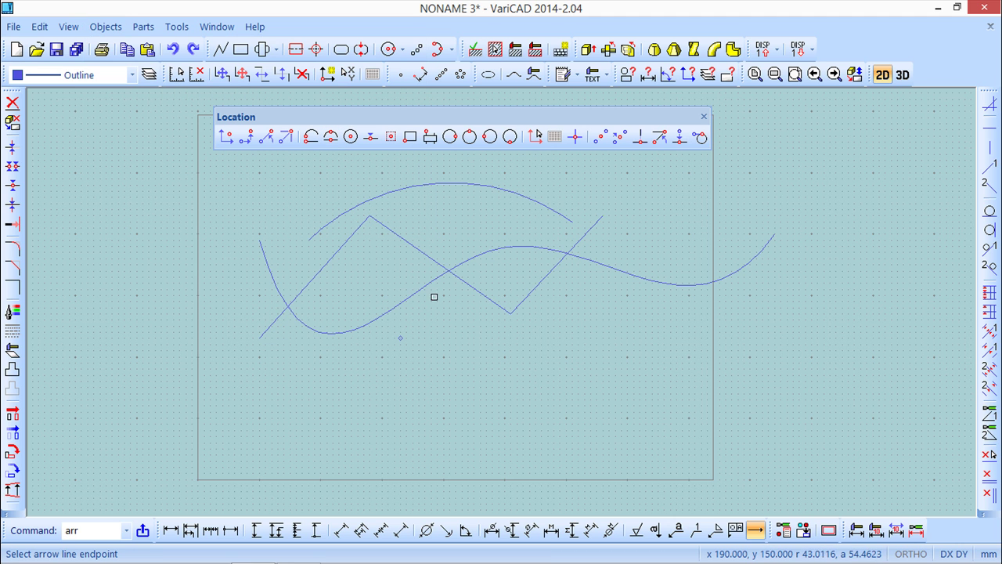
{"action": "left_click", "coordinate": [531, 378]}
{"action": "right_click", "coordinate": [618, 337]}
Step: Draw a rectangle by two corners in the lower right of the sheet
{"action": "left_click", "coordinate": [238, 56]}
{"action": "left_click", "coordinate": [572, 326]}
{"action": "left_click", "coordinate": [682, 406]}
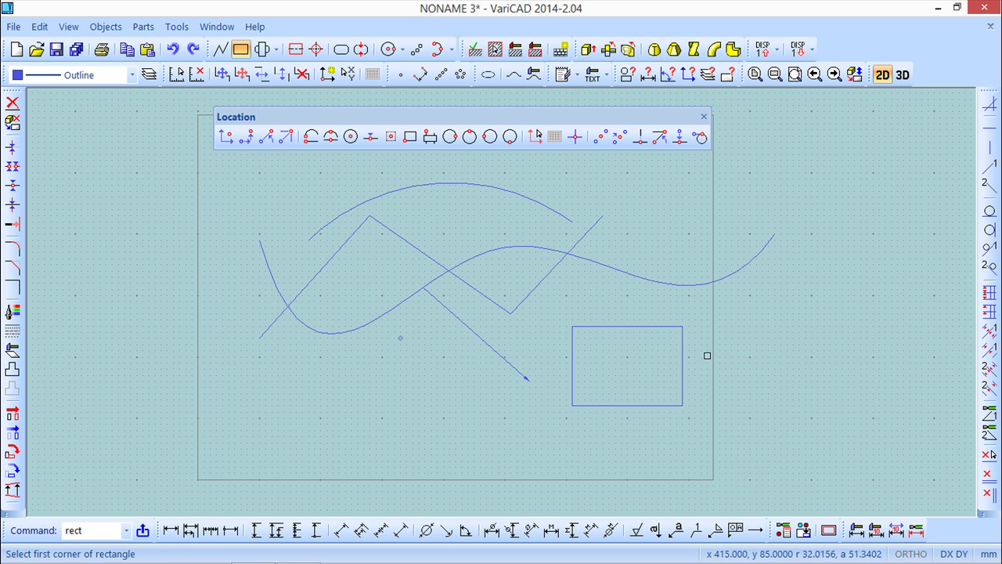
{"action": "left_click", "coordinate": [703, 118]}
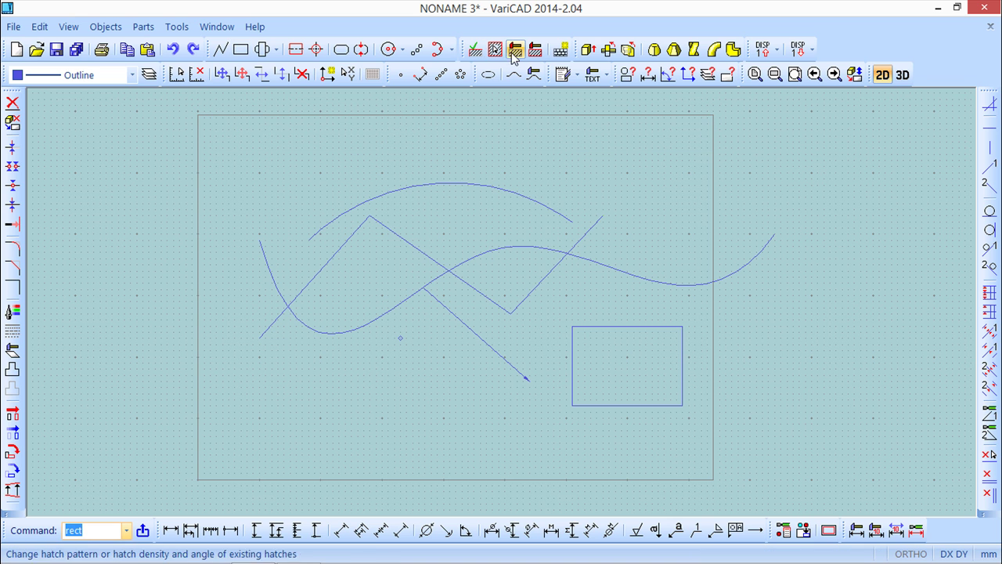
Step: Select the rectangle's interior as the area to hatch
{"action": "left_click", "coordinate": [111, 28]}
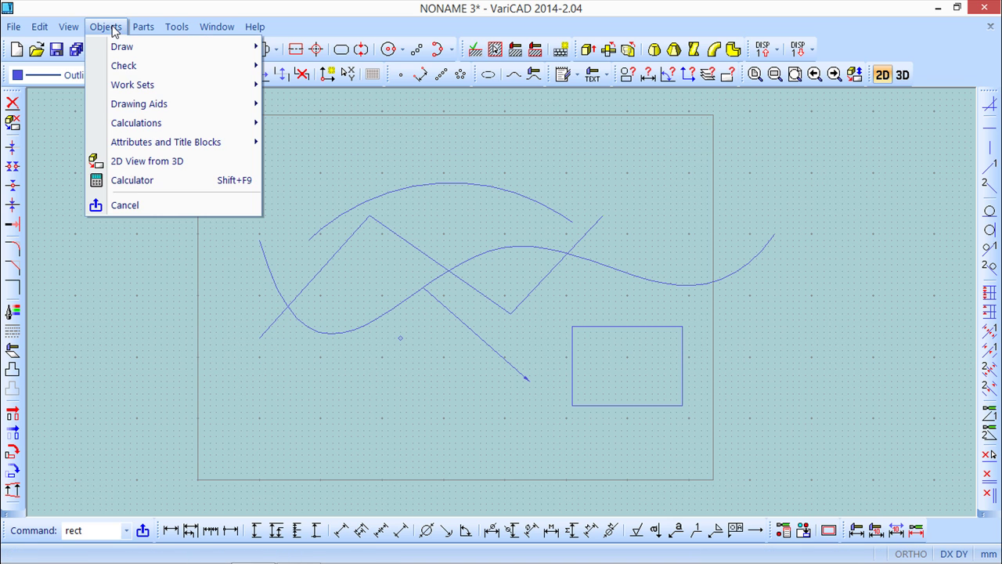
{"action": "mouse_move", "coordinate": [123, 52]}
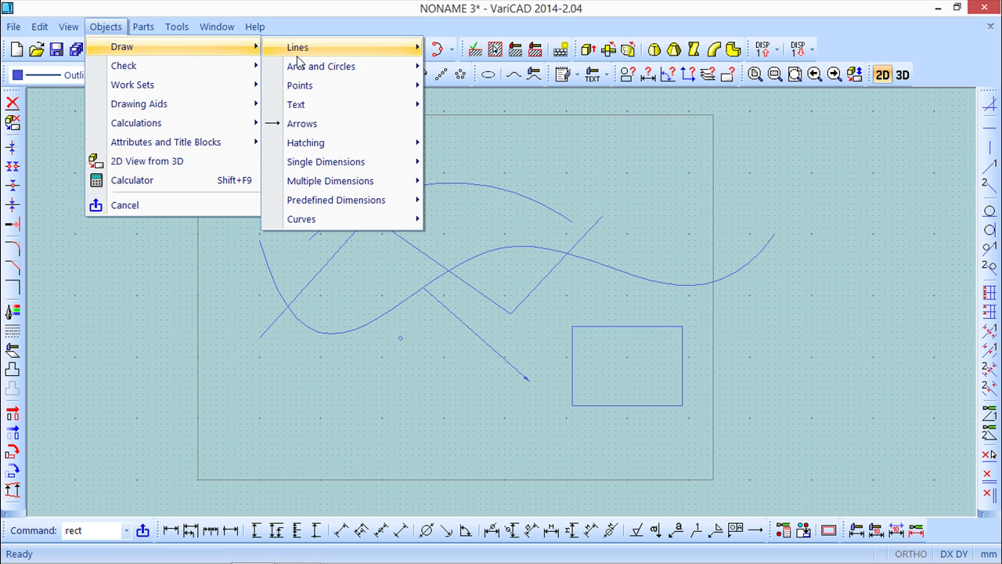
{"action": "mouse_move", "coordinate": [310, 152]}
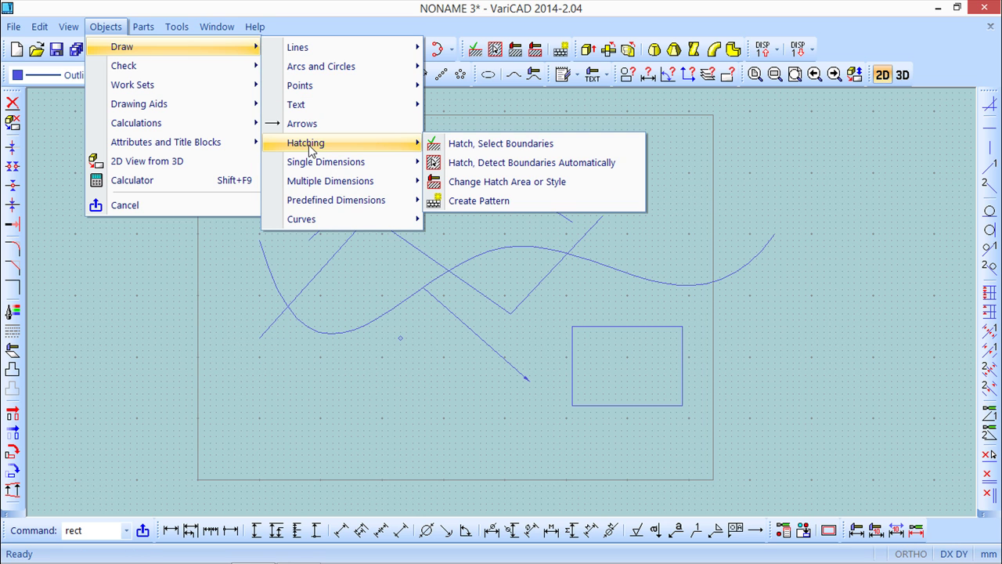
{"action": "left_click", "coordinate": [538, 163]}
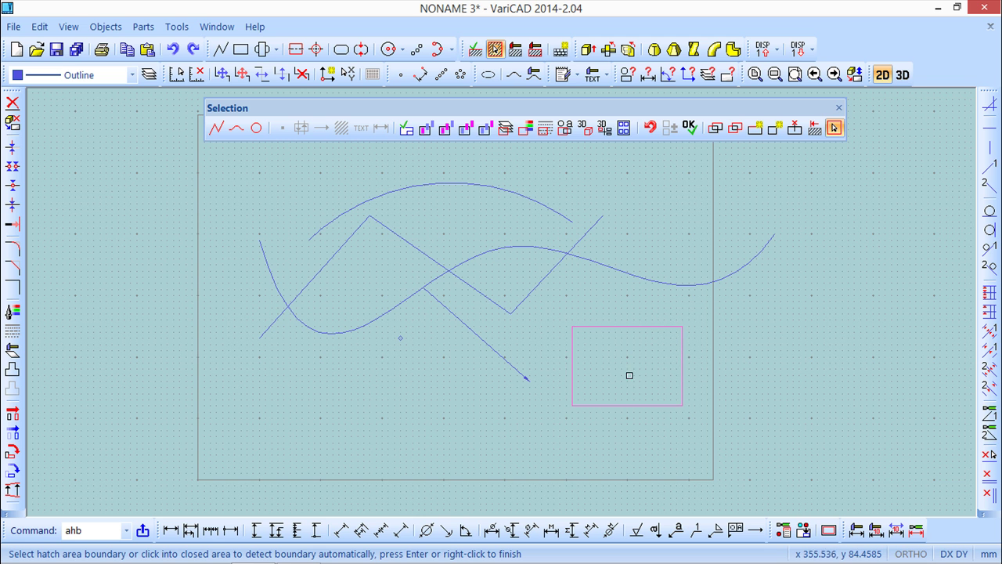
{"action": "left_click", "coordinate": [617, 374]}
{"action": "right_click", "coordinate": [615, 378]}
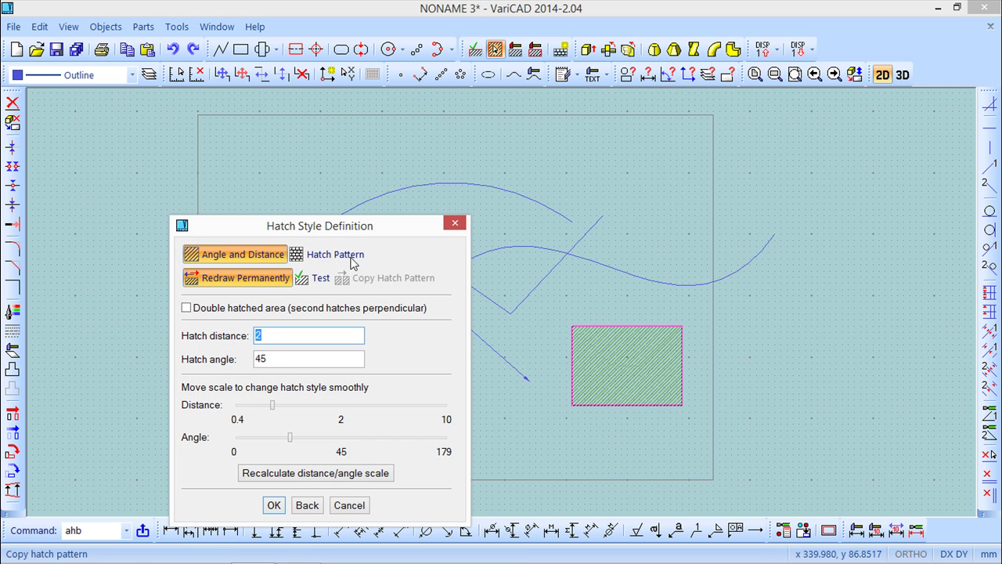
Step: Set hatch distance 3.8 and angle 45° and apply the hatching
{"action": "left_click_drag", "start_coordinate": [347, 227], "coordinate": [328, 146]}
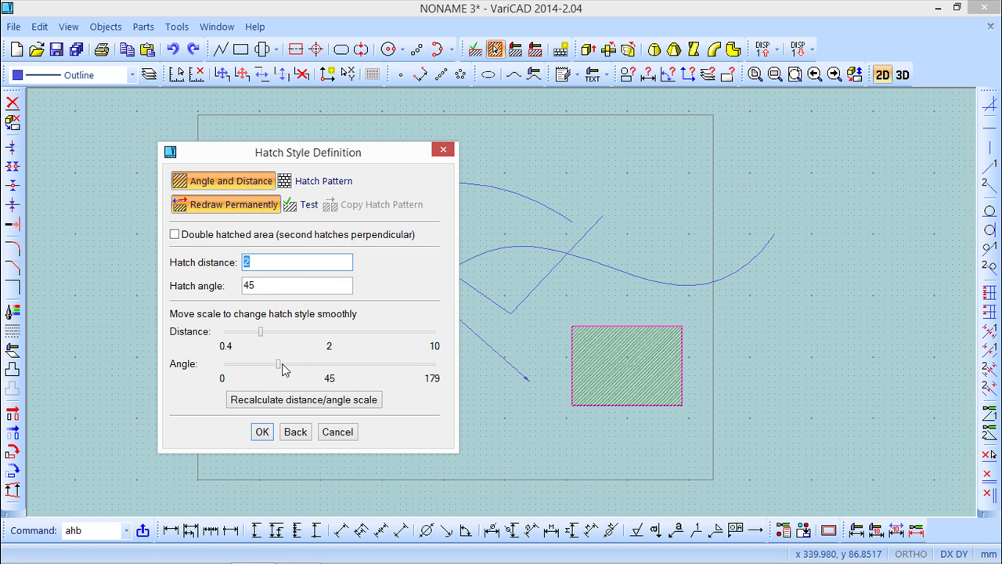
{"action": "mouse_move", "coordinate": [279, 364]}
{"action": "left_mouse_down"}
{"action": "mouse_move", "coordinate": [303, 366]}
{"action": "mouse_move", "coordinate": [280, 366]}
{"action": "left_mouse_up"}
{"action": "left_click_drag", "start_coordinate": [263, 330], "coordinate": [309, 335]}
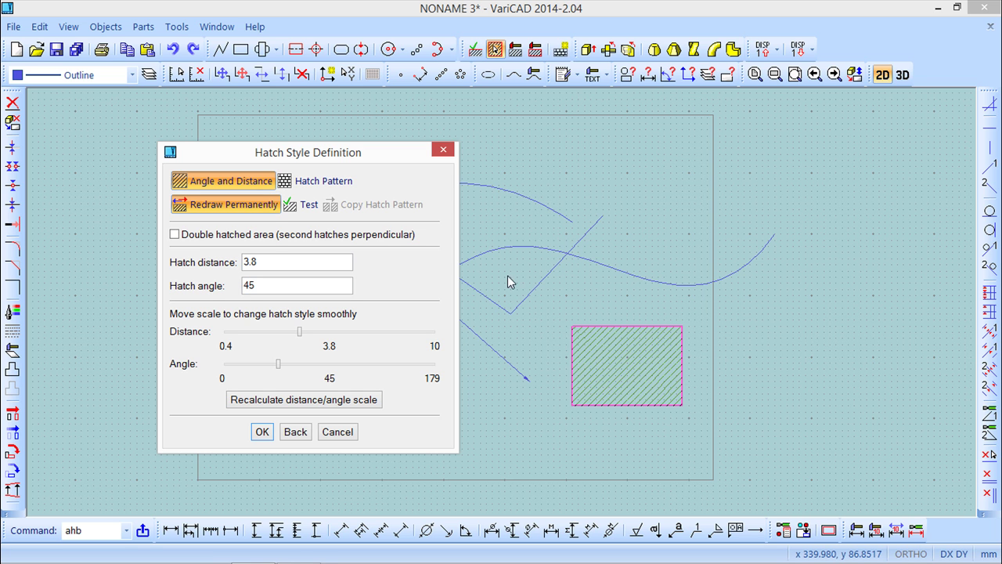
{"action": "left_click", "coordinate": [261, 432]}
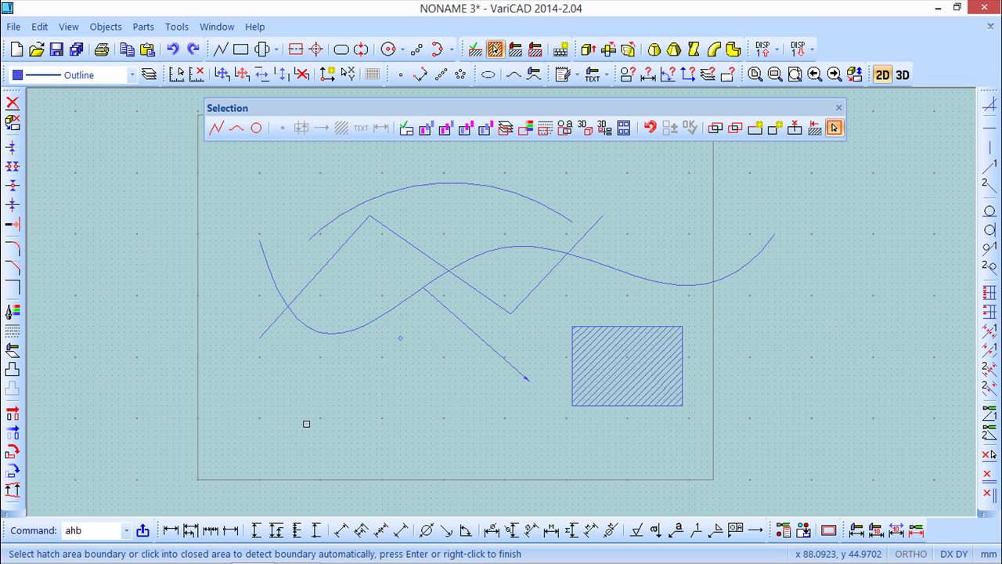
Step: Write VARICAD as a single horizontal text line starting below the point marker
{"action": "left_click", "coordinate": [105, 26]}
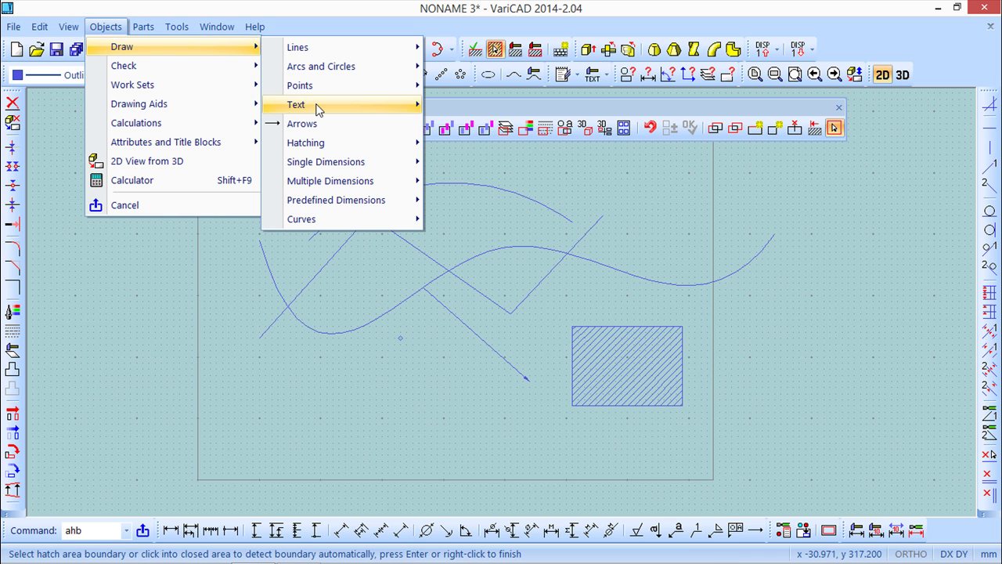
{"action": "mouse_move", "coordinate": [319, 109]}
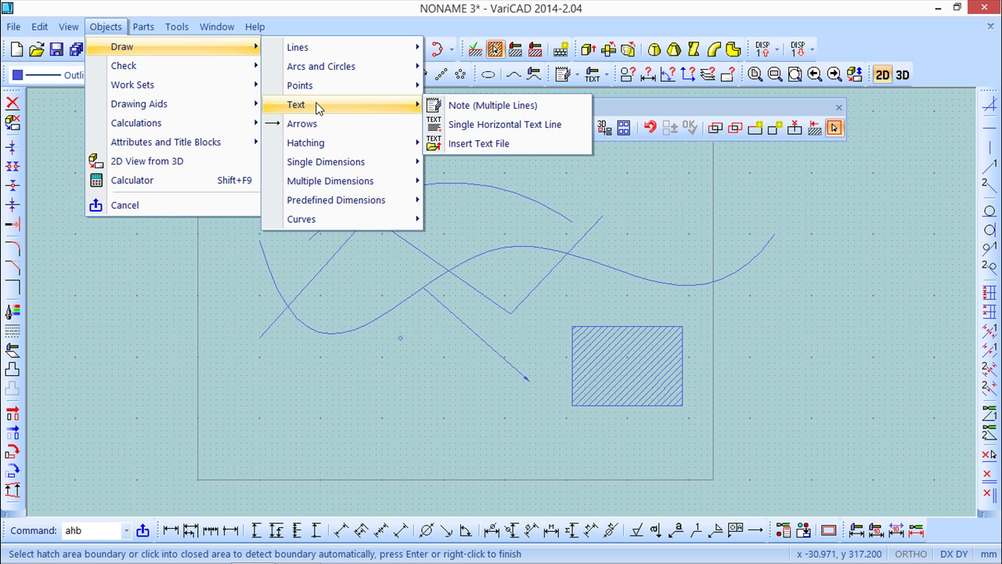
{"action": "left_click", "coordinate": [520, 125]}
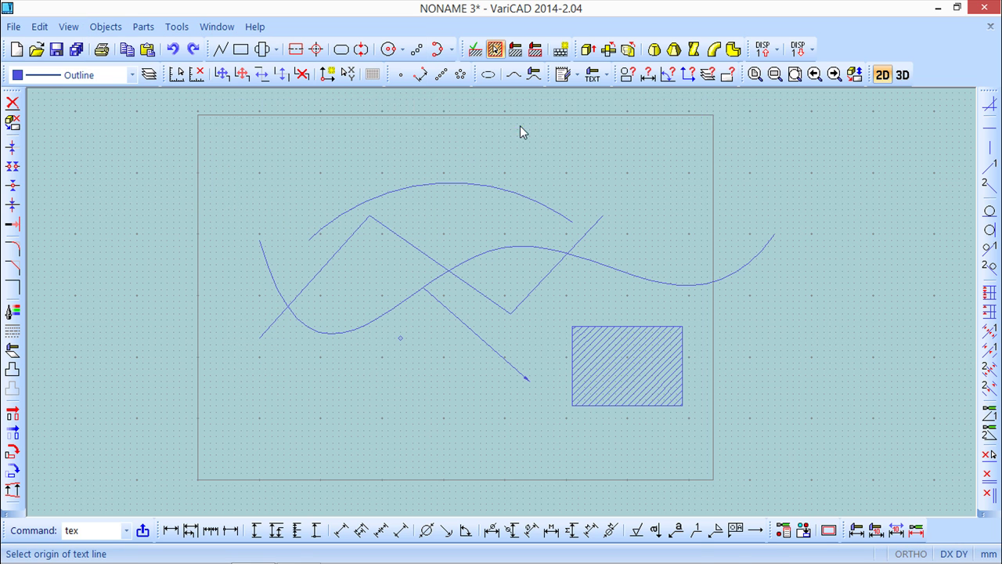
{"action": "left_click", "coordinate": [287, 389]}
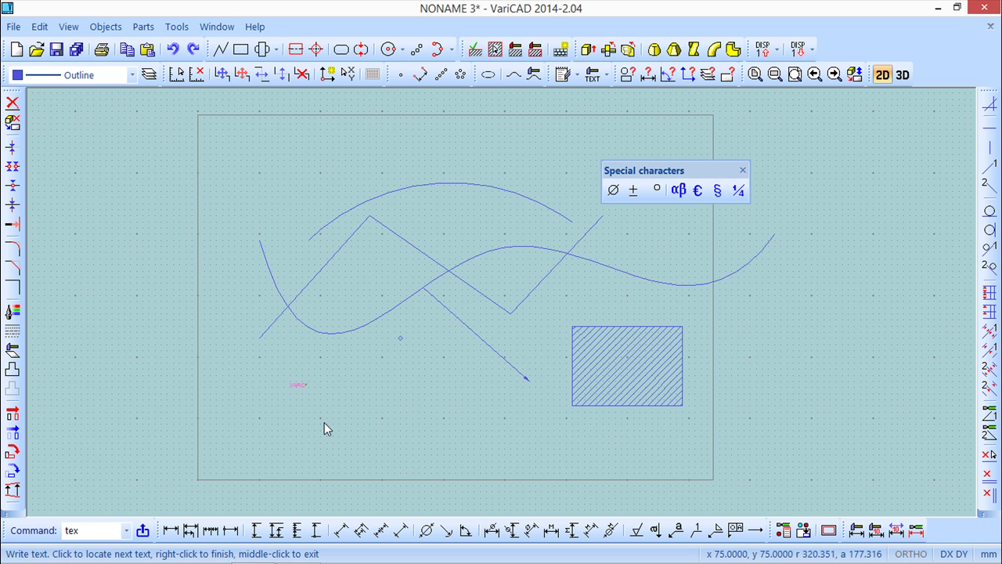
{"action": "key", "text": "Return"}
{"action": "scroll", "coordinate": [324, 422], "scroll_direction": "up", "scroll_amount": 4}
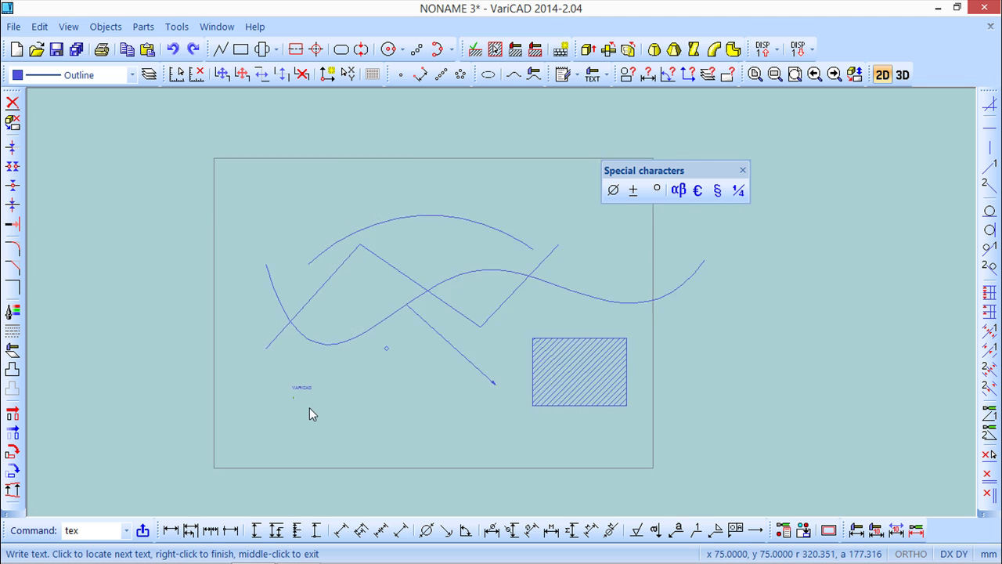
{"action": "scroll", "coordinate": [305, 407], "scroll_direction": "up", "scroll_amount": 3}
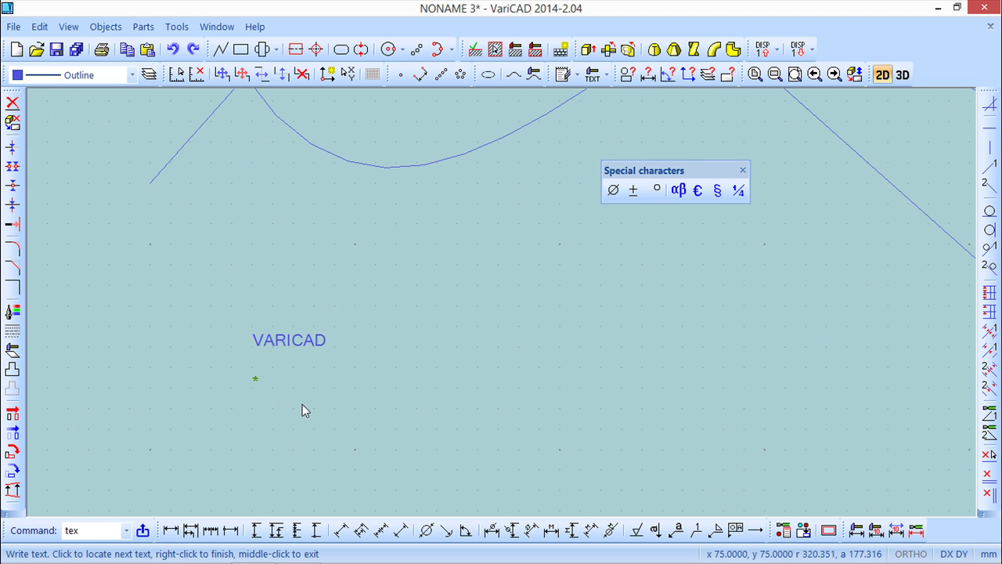
{"action": "scroll", "coordinate": [356, 380], "scroll_direction": "down", "scroll_amount": 3}
{"action": "scroll", "coordinate": [354, 380], "scroll_direction": "down", "scroll_amount": 5}
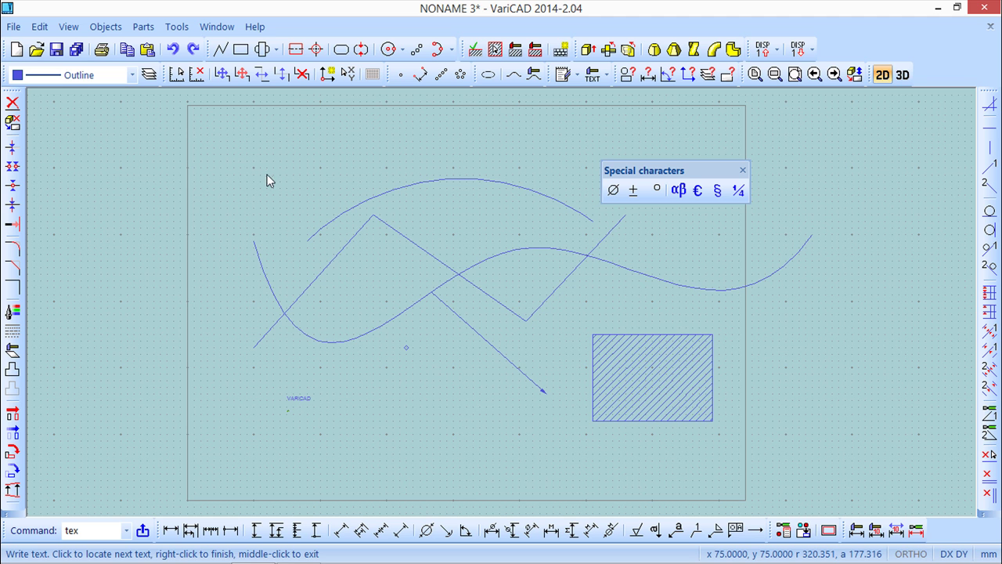
Step: Show the Parts menu with its Hydraulic Symbols library entry
{"action": "left_click", "coordinate": [107, 30]}
{"action": "mouse_move", "coordinate": [139, 27]}
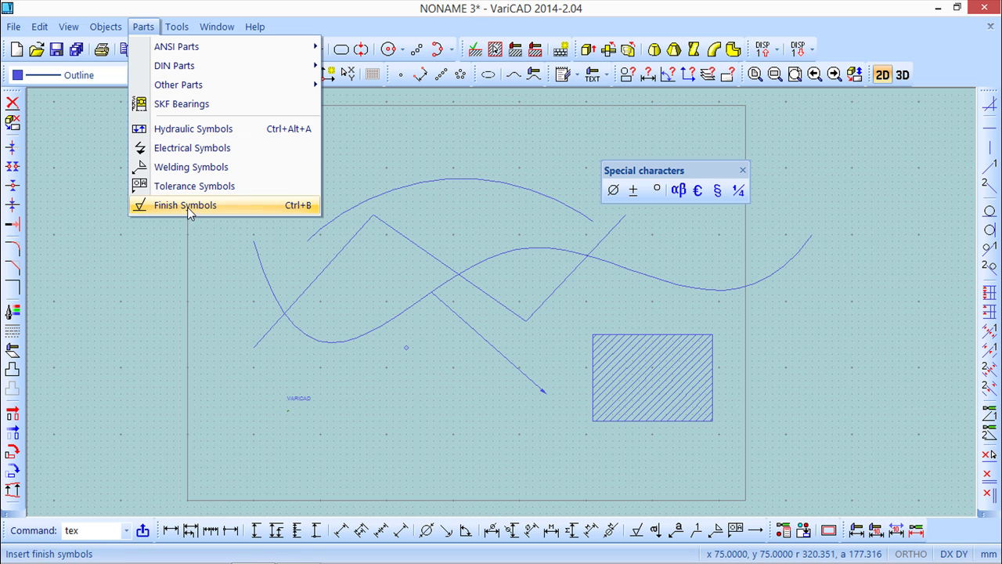
Step: Insert a hydraulic directional valve symbol above the arc near the sheet's upper left
{"action": "left_click", "coordinate": [175, 130]}
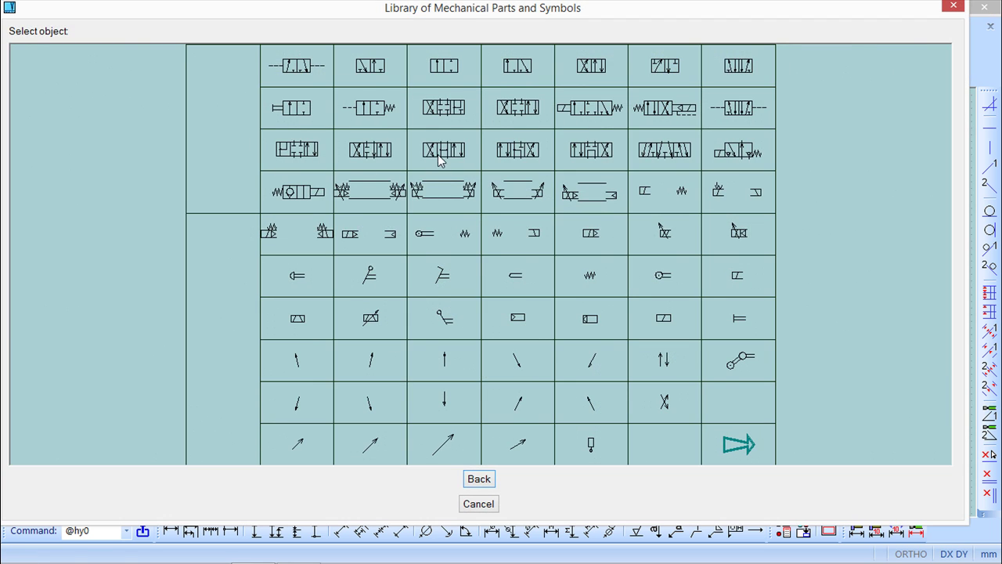
{"action": "left_click", "coordinate": [437, 164]}
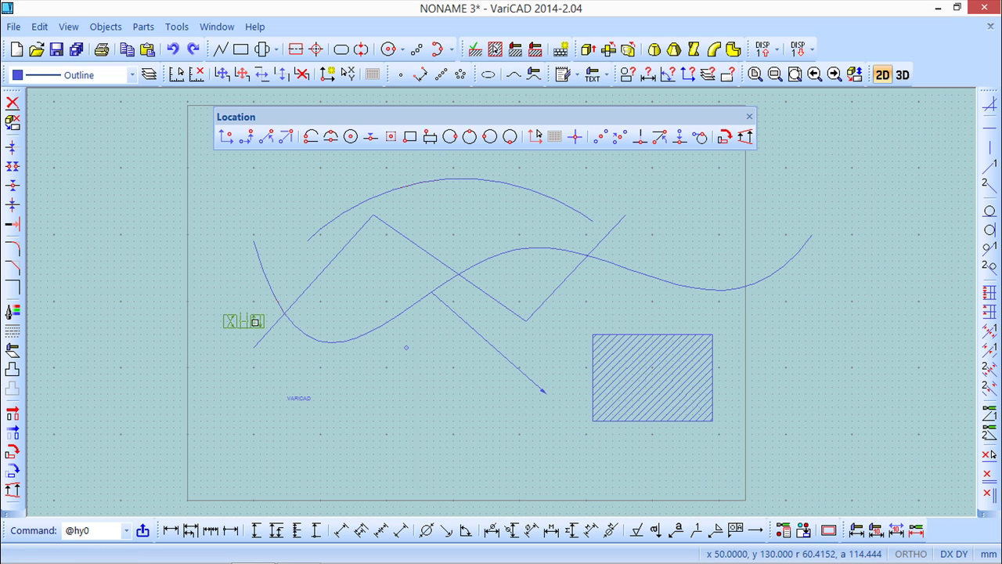
{"action": "left_click", "coordinate": [284, 210]}
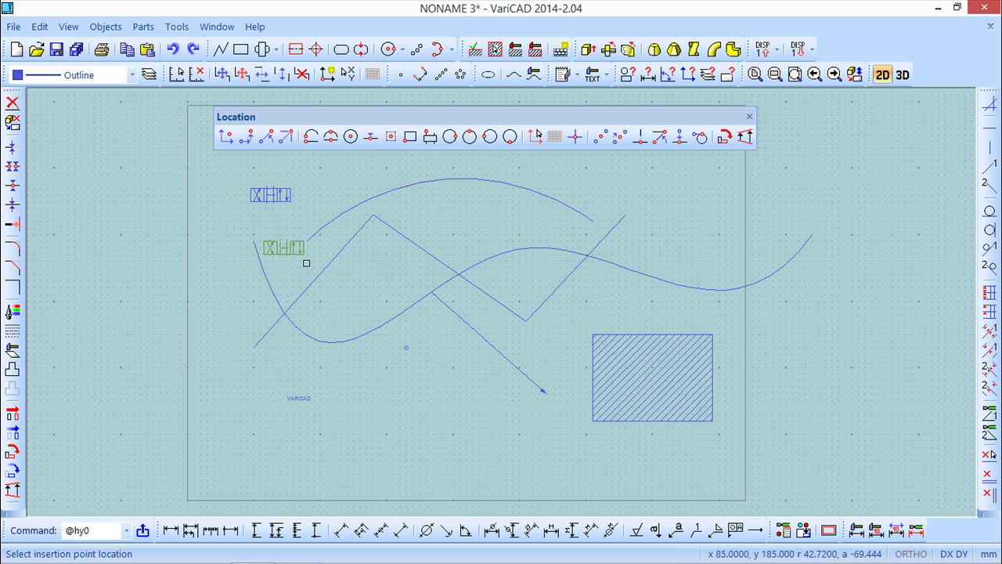
{"action": "left_click", "coordinate": [749, 117]}
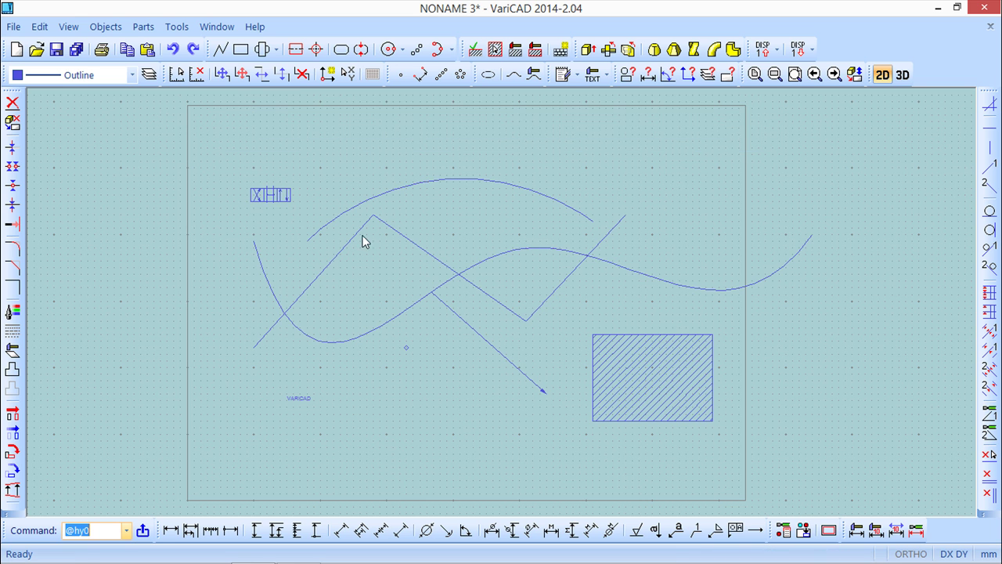
{"action": "scroll", "coordinate": [340, 358], "scroll_direction": "up", "scroll_amount": 3}
{"action": "scroll", "coordinate": [363, 329], "scroll_direction": "up", "scroll_amount": 4}
{"action": "scroll", "coordinate": [363, 325], "scroll_direction": "down", "scroll_amount": 3}
{"action": "scroll", "coordinate": [354, 329], "scroll_direction": "down", "scroll_amount": 3}
{"action": "middle_click_drag", "start_coordinate": [320, 266], "coordinate": [297, 271]}
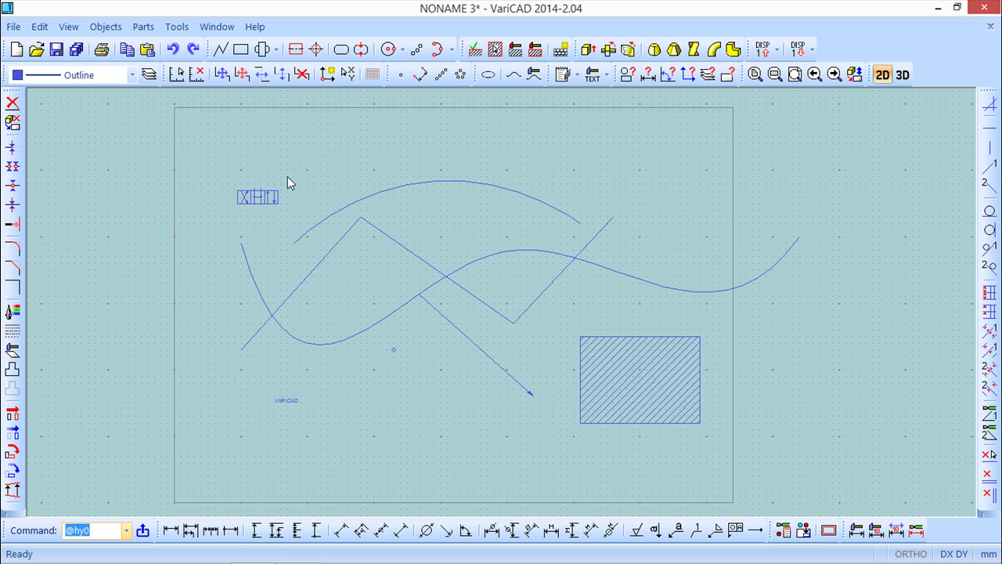
Step: Show the Objects > Draw > Single Dimensions submenu, resting on the Horizontal option
{"action": "left_click", "coordinate": [105, 27]}
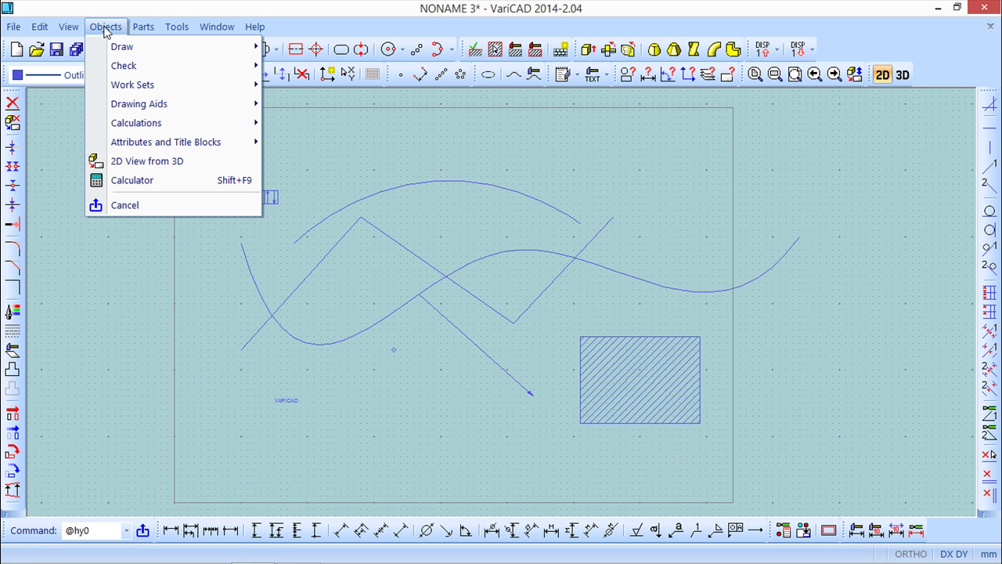
{"action": "mouse_move", "coordinate": [175, 31]}
{"action": "mouse_move", "coordinate": [42, 30]}
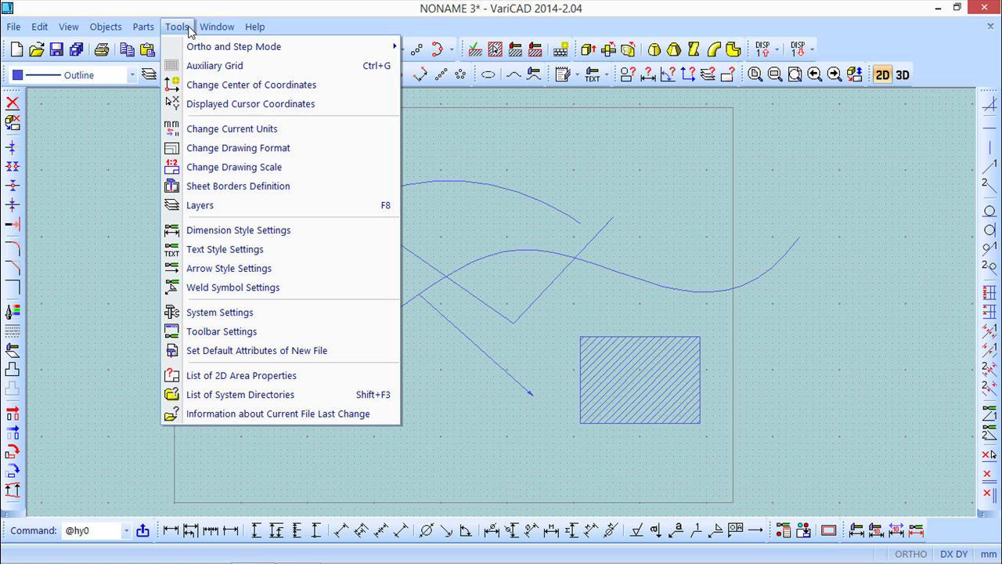
{"action": "mouse_move", "coordinate": [122, 47]}
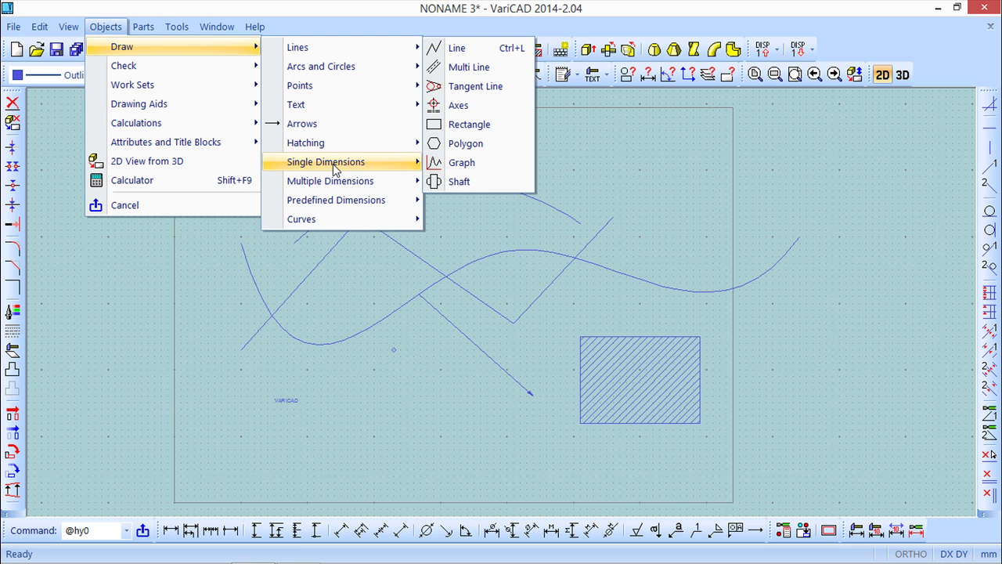
{"action": "mouse_move", "coordinate": [335, 170]}
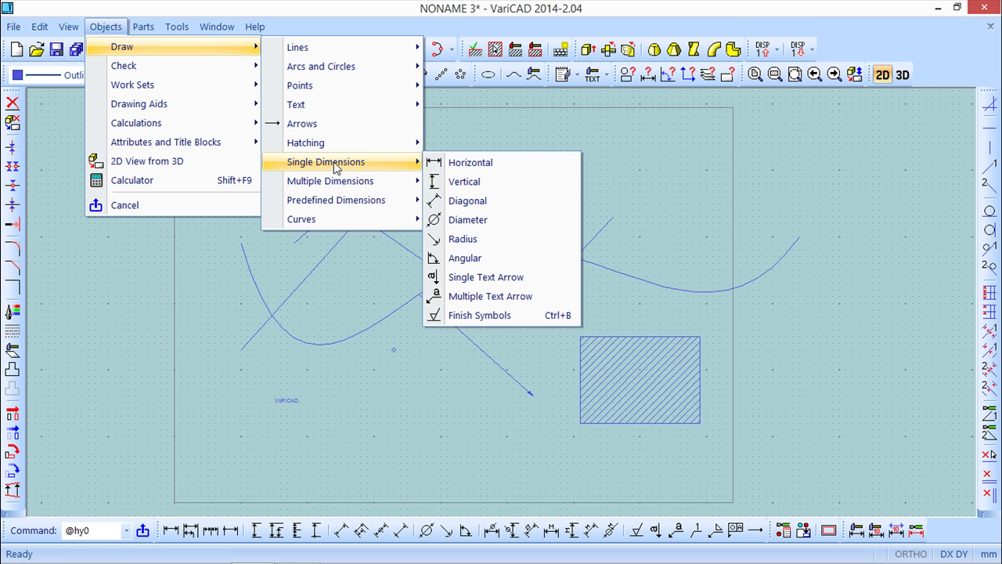
Step: Place a horizontal 90 dimension across the hatched rectangle's top corners, above the rectangle
{"action": "left_click", "coordinate": [485, 166]}
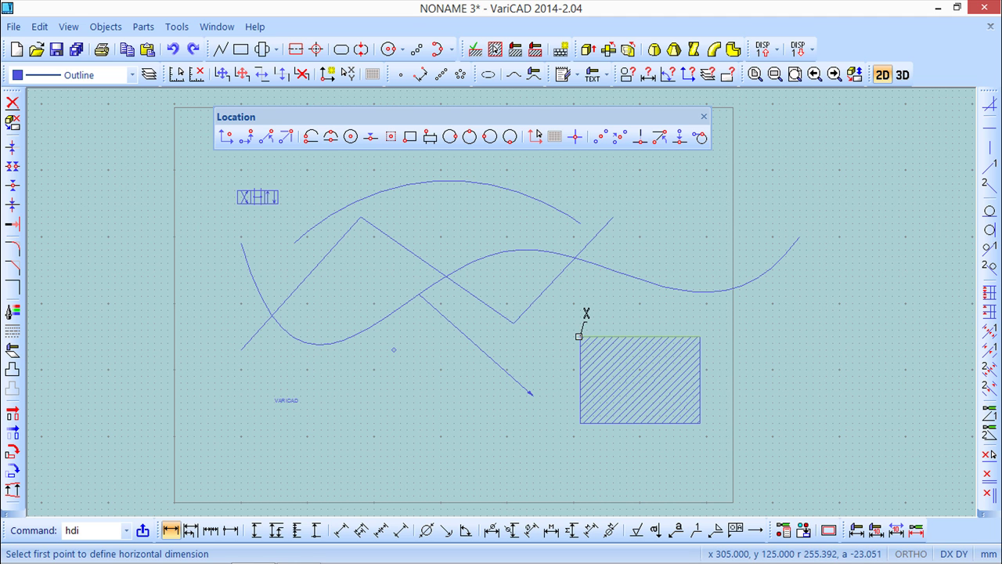
{"action": "left_click", "coordinate": [581, 335]}
{"action": "left_click", "coordinate": [699, 337]}
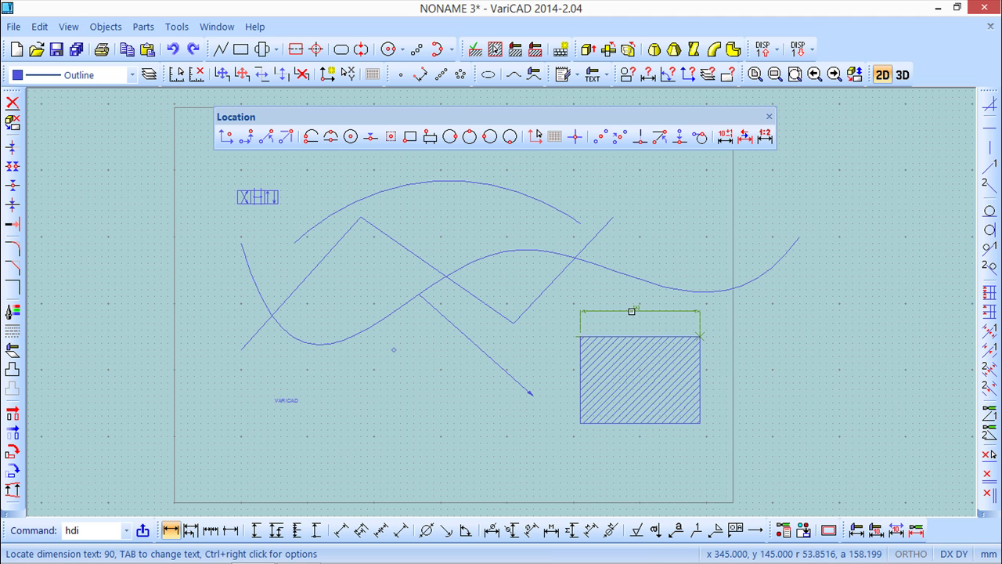
{"action": "left_click", "coordinate": [636, 313]}
{"action": "scroll", "coordinate": [610, 302], "scroll_direction": "up", "scroll_amount": 3}
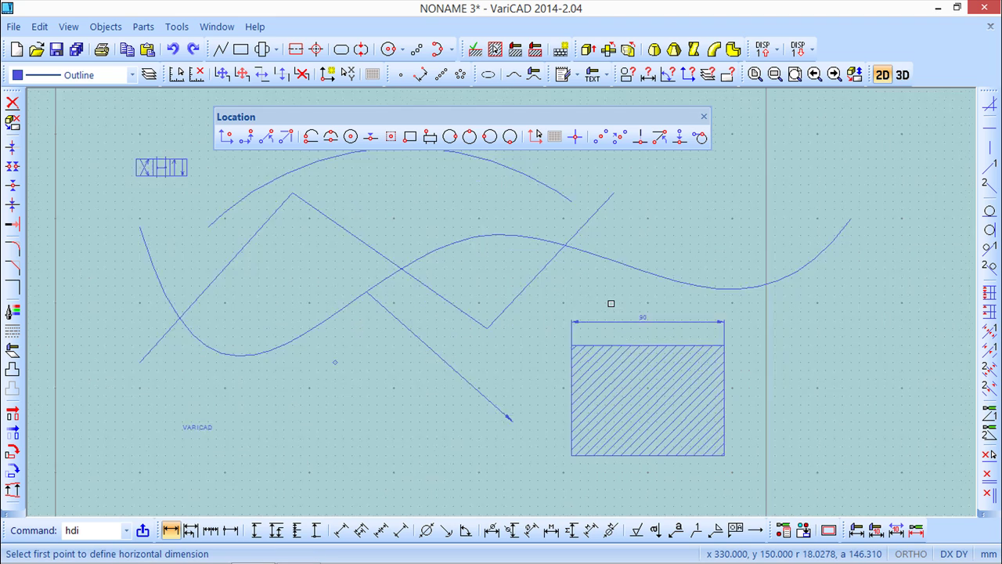
{"action": "scroll", "coordinate": [612, 303], "scroll_direction": "down", "scroll_amount": 2}
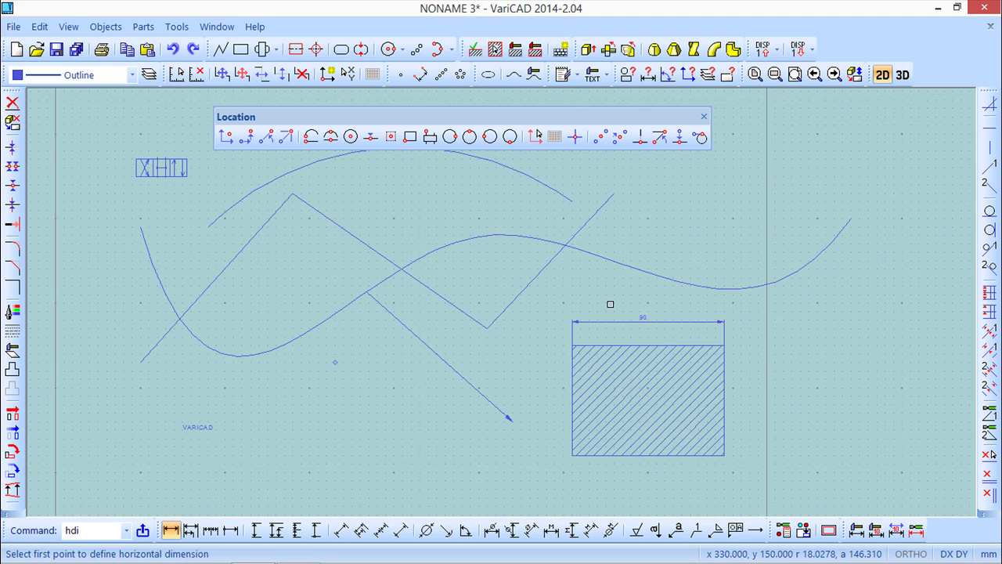
{"action": "left_click", "coordinate": [703, 117]}
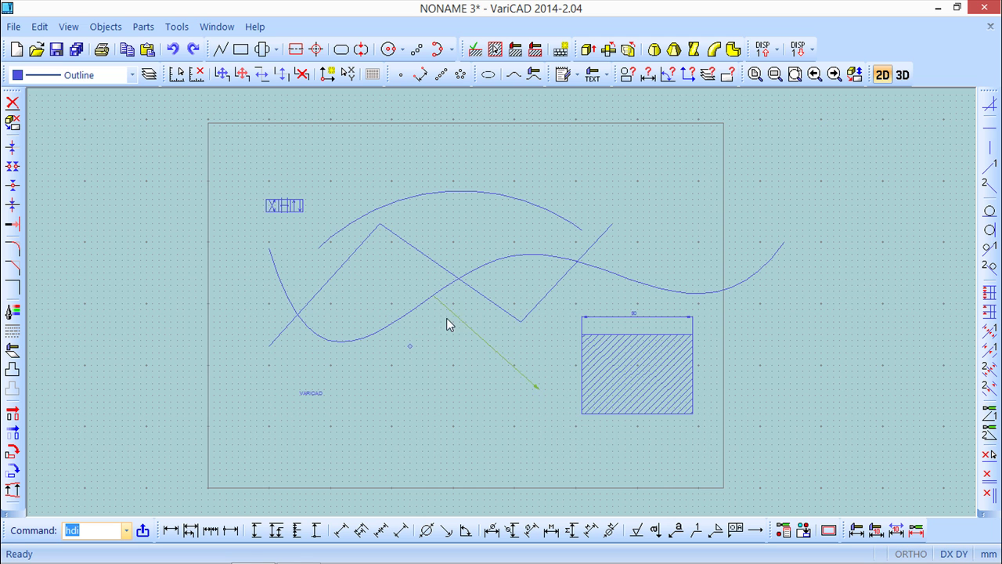
{"action": "scroll", "coordinate": [440, 322], "scroll_direction": "up", "scroll_amount": 1}
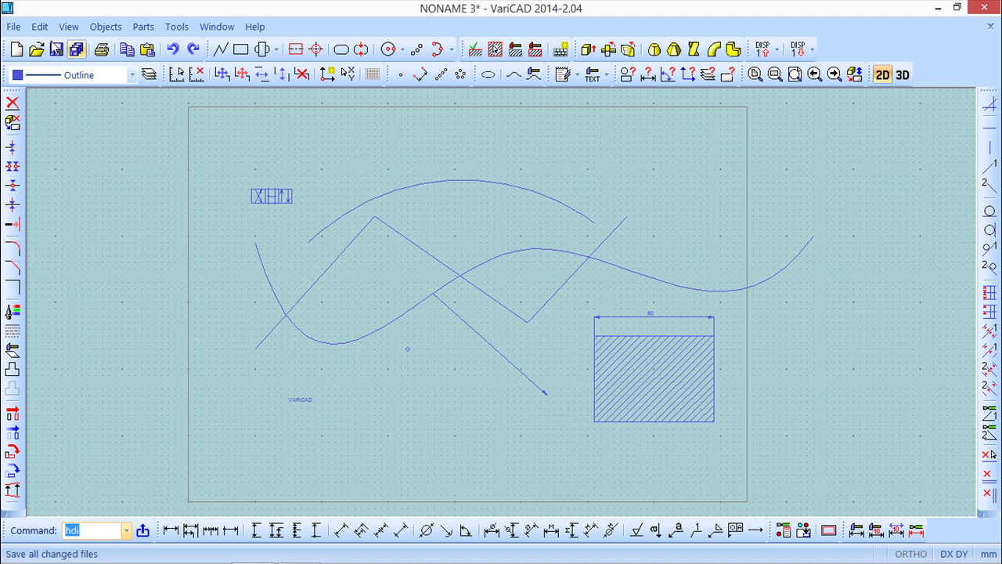
Step: Create the new 2D drawing NONAME 4, keeping Millimeters, A3 and 1:1
{"action": "left_click", "coordinate": [13, 50]}
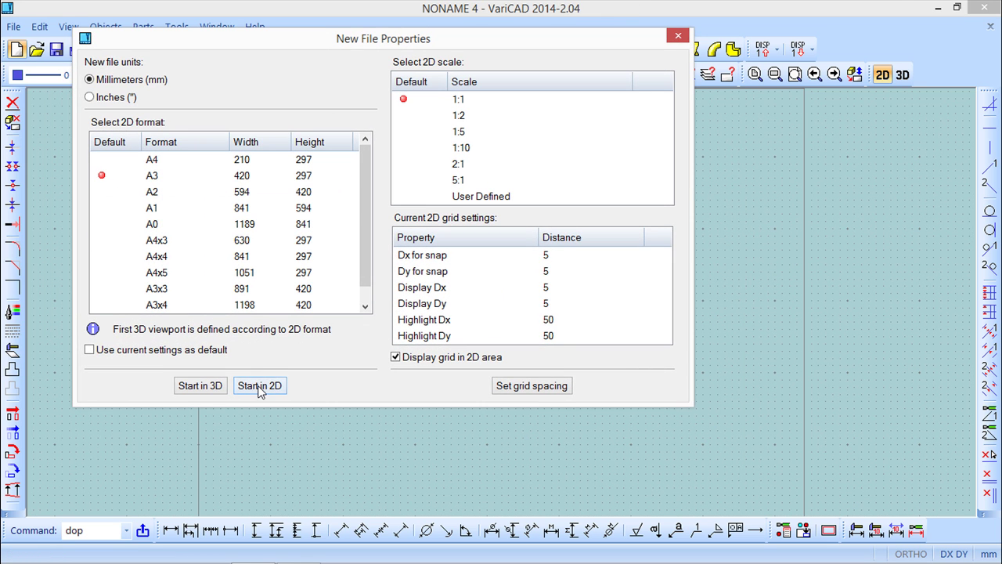
{"action": "left_click", "coordinate": [259, 386]}
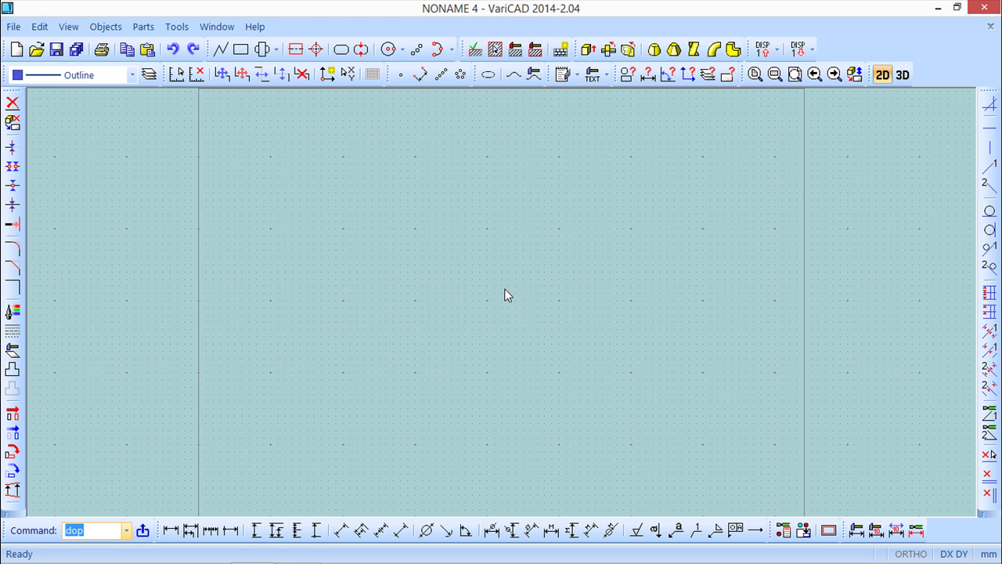
{"action": "scroll", "coordinate": [438, 294], "scroll_direction": "down", "scroll_amount": 1}
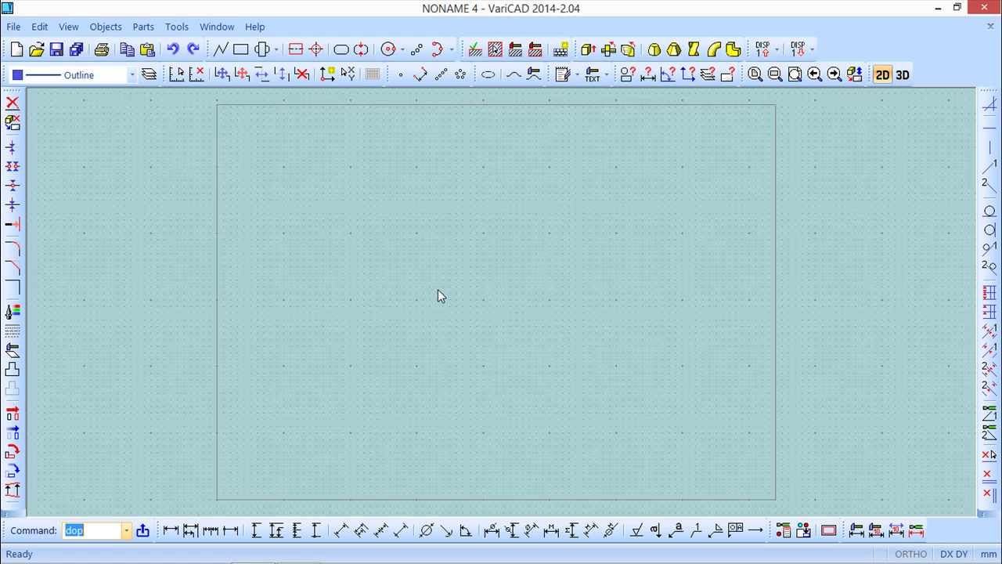
Step: Draw a rectangle with Dx 100 and Dy 50 just right of the sheet frame
{"action": "left_click", "coordinate": [241, 50]}
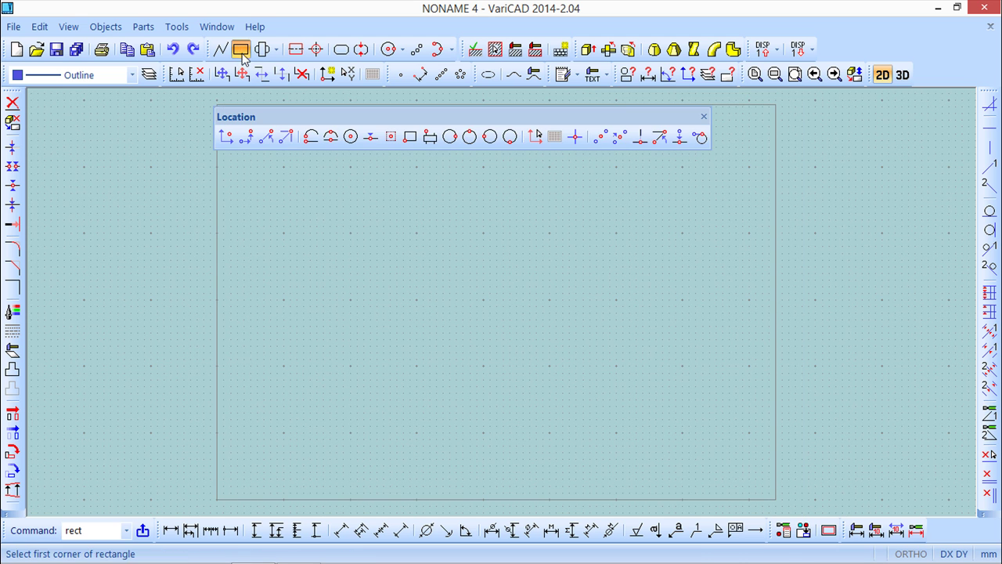
{"action": "left_click", "coordinate": [246, 138]}
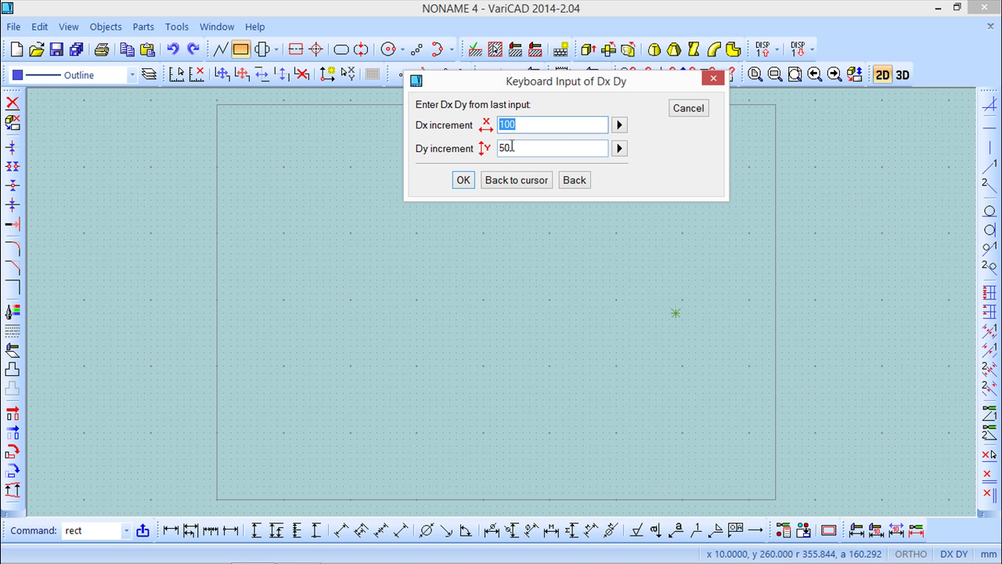
{"action": "left_click", "coordinate": [465, 181]}
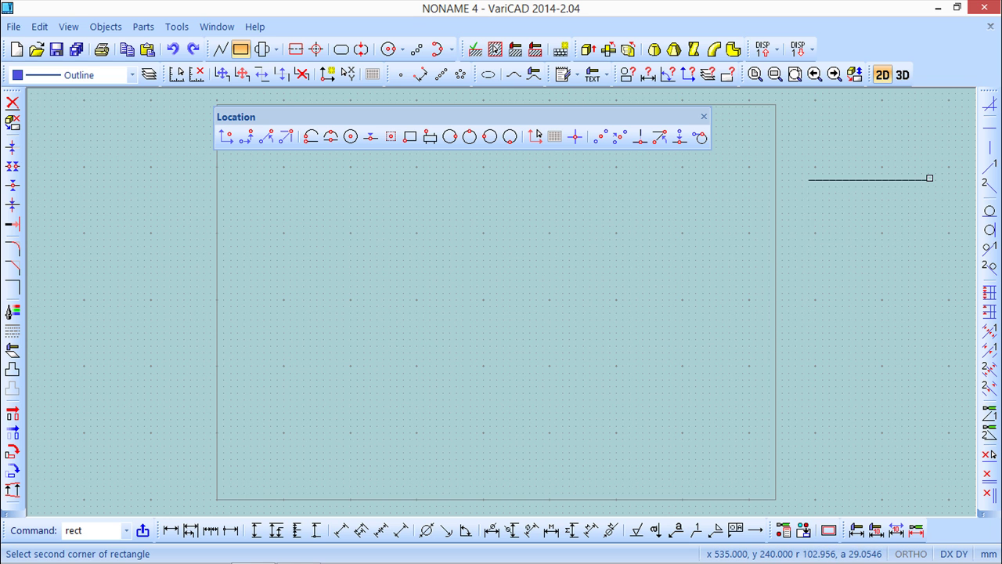
{"action": "left_click", "coordinate": [265, 138]}
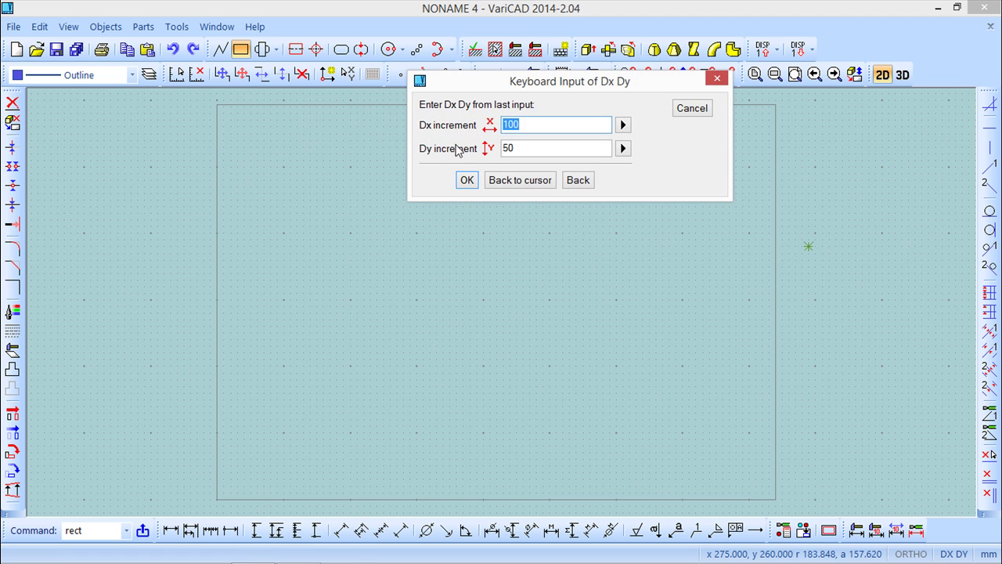
{"action": "left_click", "coordinate": [467, 180]}
{"action": "mouse_move", "coordinate": [739, 287]}
{"action": "middle_mouse_down"}
{"action": "mouse_move", "coordinate": [494, 297]}
{"action": "mouse_move", "coordinate": [387, 287]}
{"action": "mouse_move", "coordinate": [420, 298]}
{"action": "middle_mouse_up"}
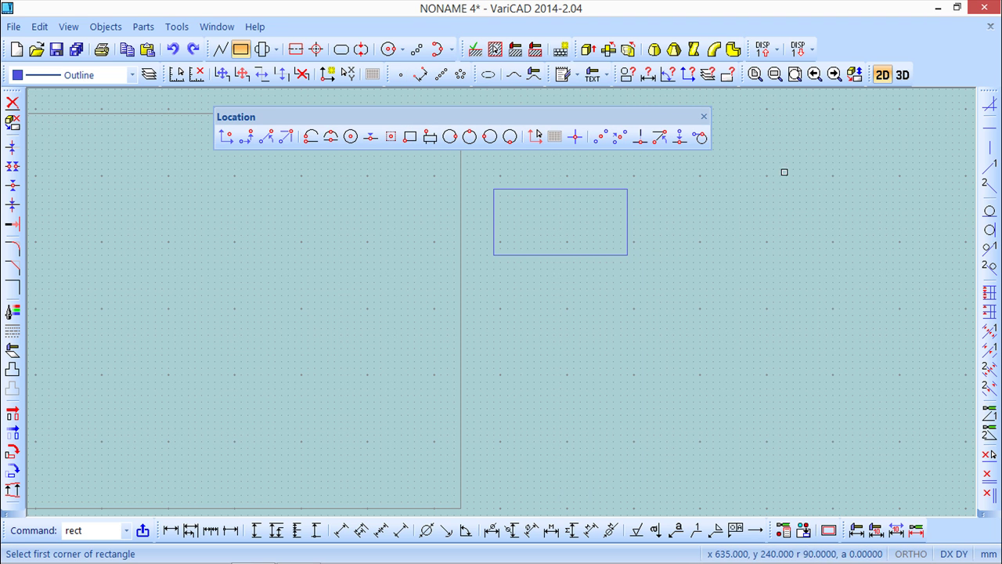
{"action": "left_click", "coordinate": [703, 117]}
{"action": "mouse_move", "coordinate": [464, 273]}
{"action": "middle_mouse_down"}
{"action": "mouse_move", "coordinate": [720, 282]}
{"action": "mouse_move", "coordinate": [713, 268]}
{"action": "mouse_move", "coordinate": [662, 277]}
{"action": "mouse_move", "coordinate": [658, 262]}
{"action": "middle_mouse_up"}
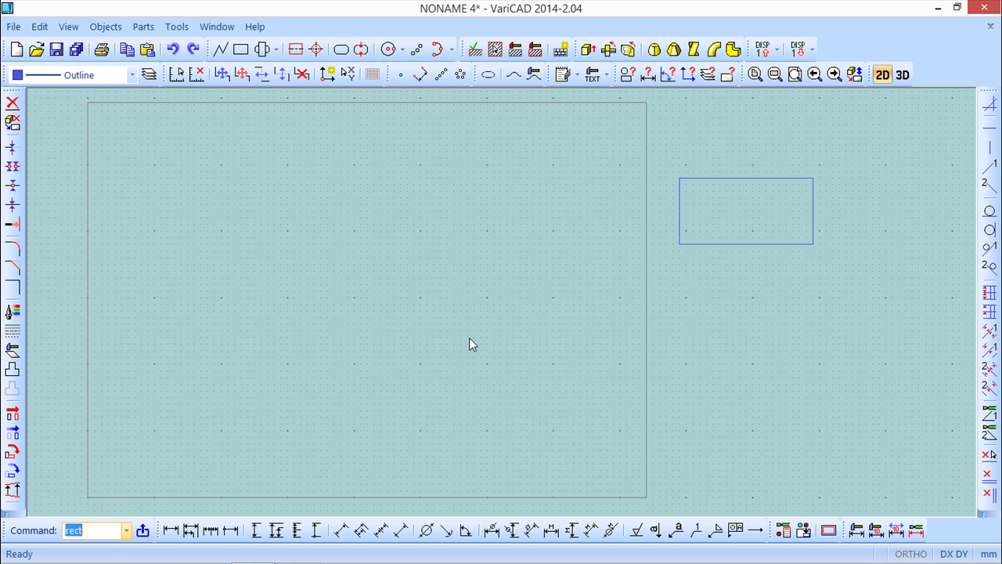
Step: Use Tools > Change Current Units and accept the warning to convert millimetres to inches
{"action": "left_click", "coordinate": [175, 27]}
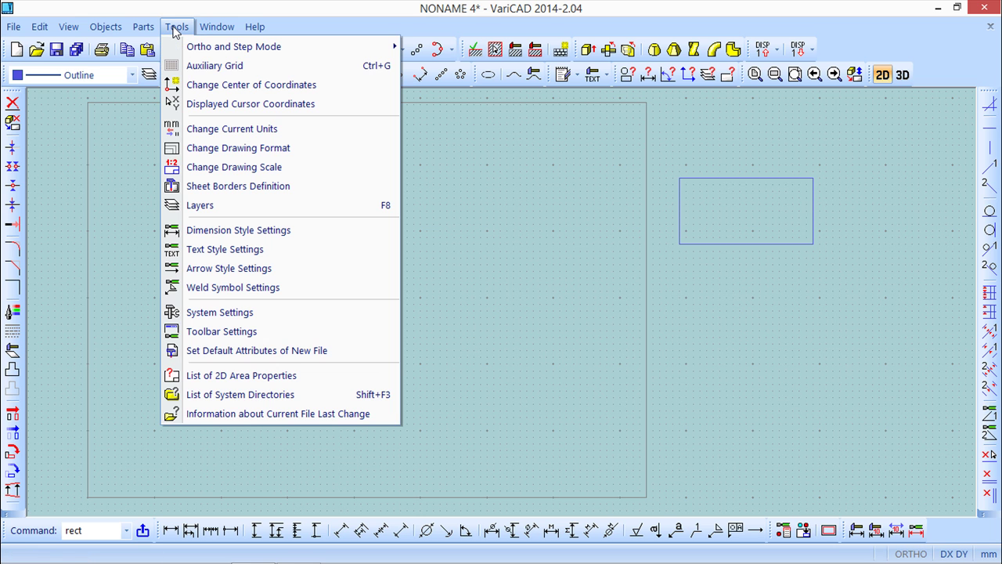
{"action": "left_click", "coordinate": [215, 133]}
{"action": "left_click_drag", "start_coordinate": [197, 67], "coordinate": [304, 233]}
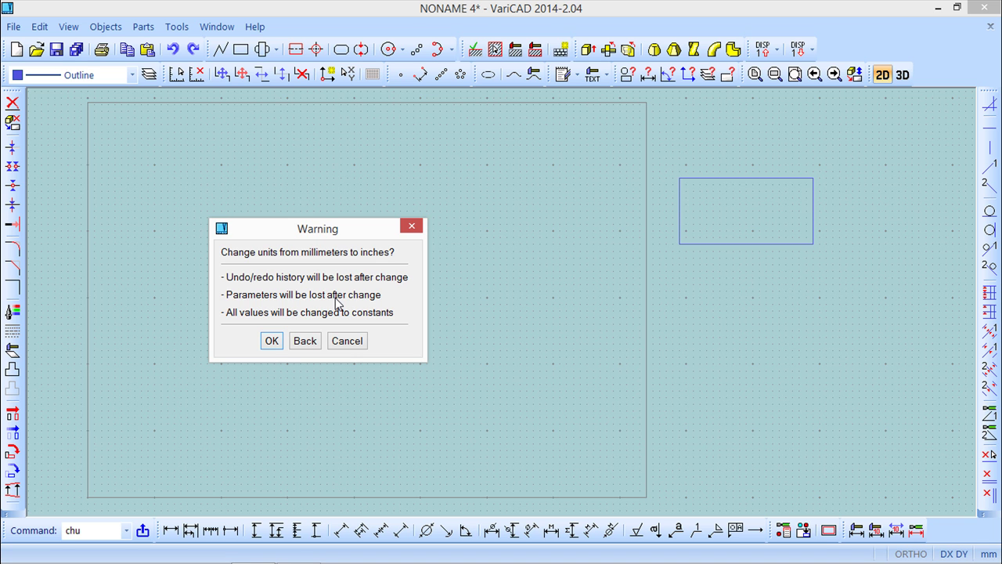
{"action": "left_click", "coordinate": [272, 342]}
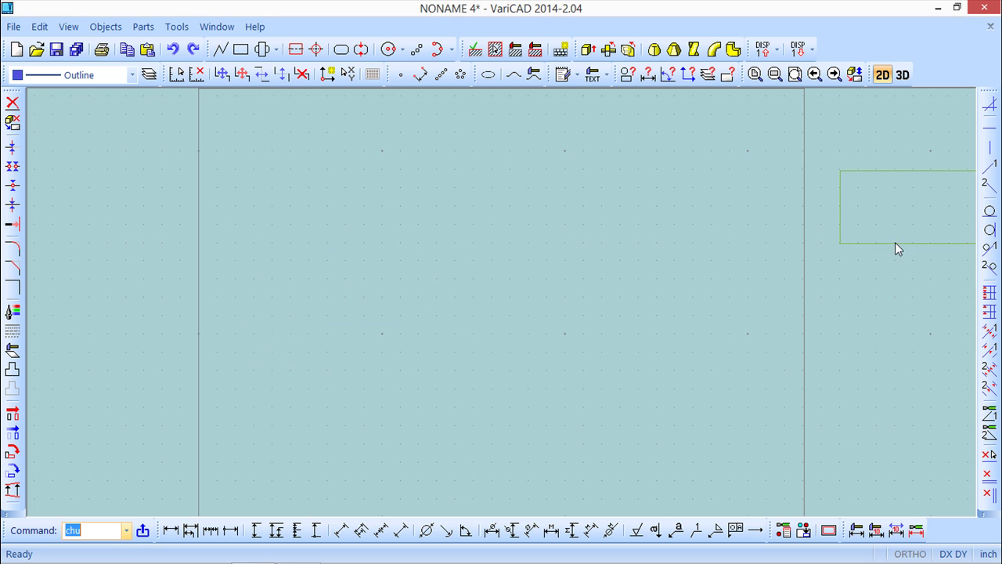
{"action": "middle_click_drag", "start_coordinate": [816, 285], "coordinate": [644, 287]}
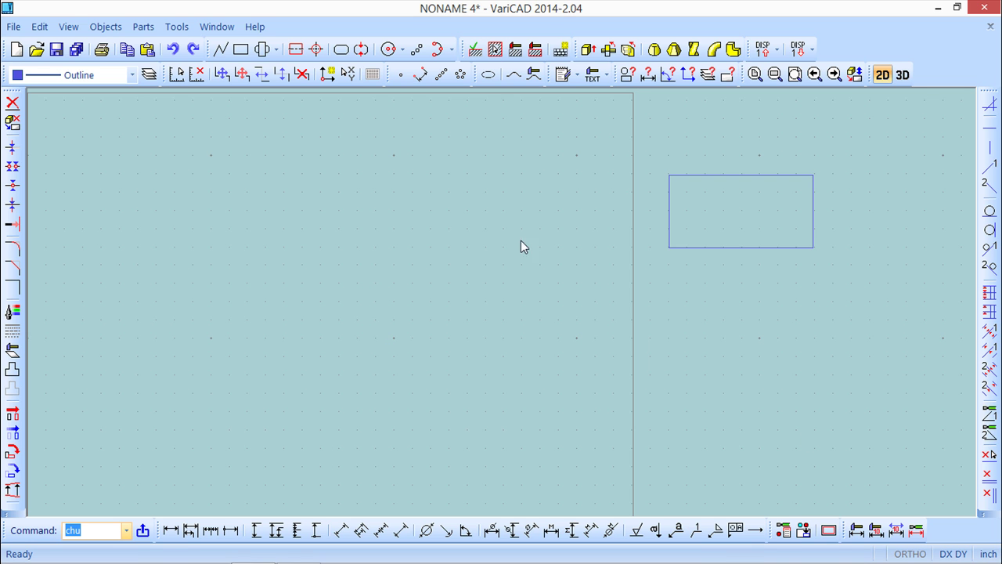
Step: Draw a bent two-segment line inside the sheet
{"action": "left_click", "coordinate": [220, 48]}
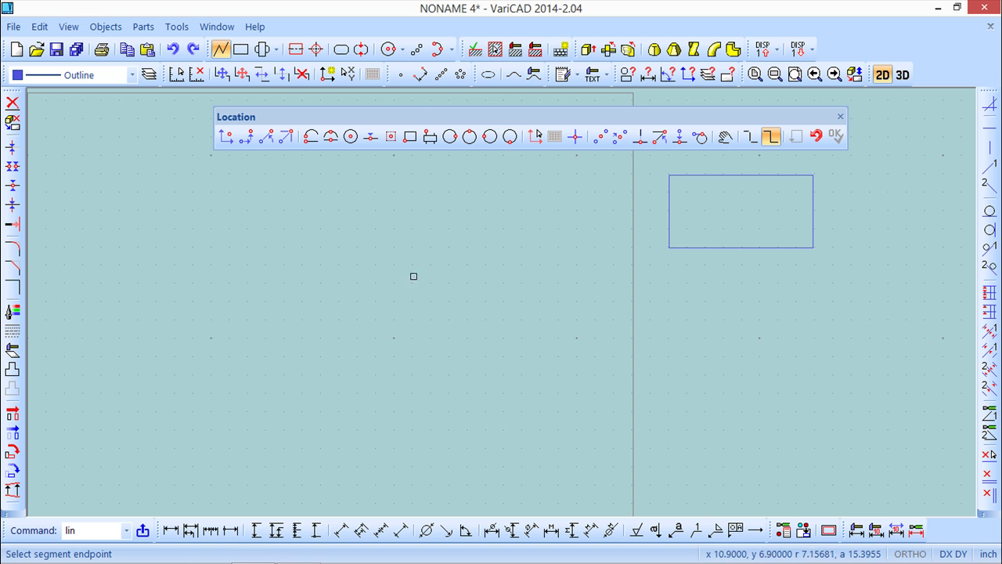
{"action": "left_click", "coordinate": [419, 247]}
{"action": "left_click", "coordinate": [476, 310]}
{"action": "right_click", "coordinate": [478, 309]}
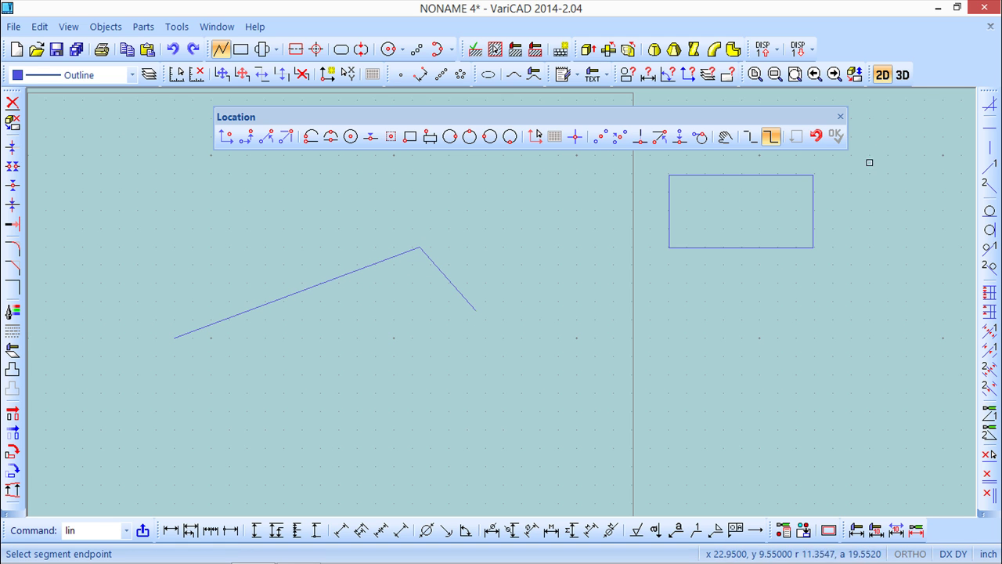
{"action": "left_click", "coordinate": [839, 116]}
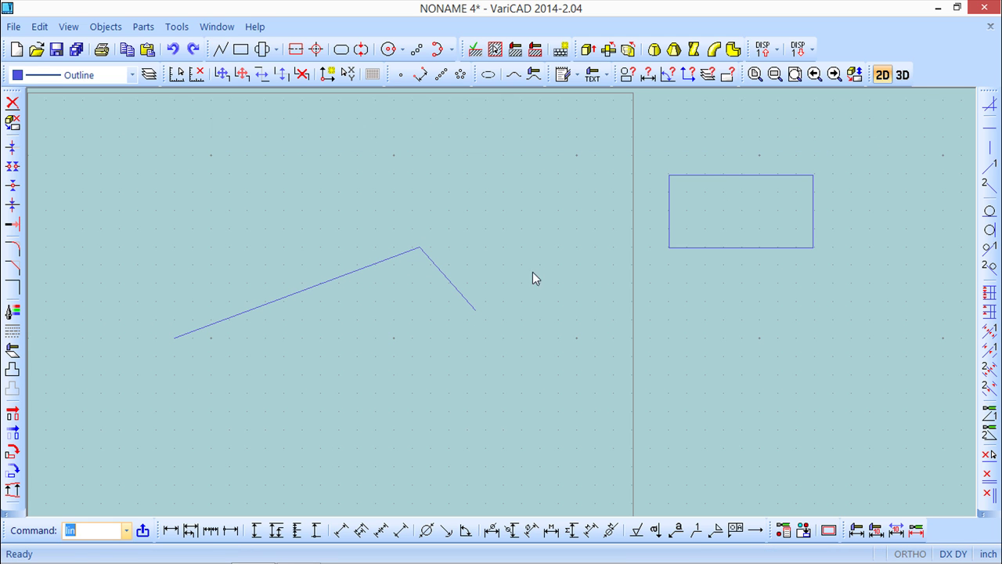
Step: Add a horizontal 4.4 dimension above the two-segment line
{"action": "left_click", "coordinate": [171, 530]}
{"action": "left_click", "coordinate": [202, 249]}
{"action": "left_click", "coordinate": [362, 245]}
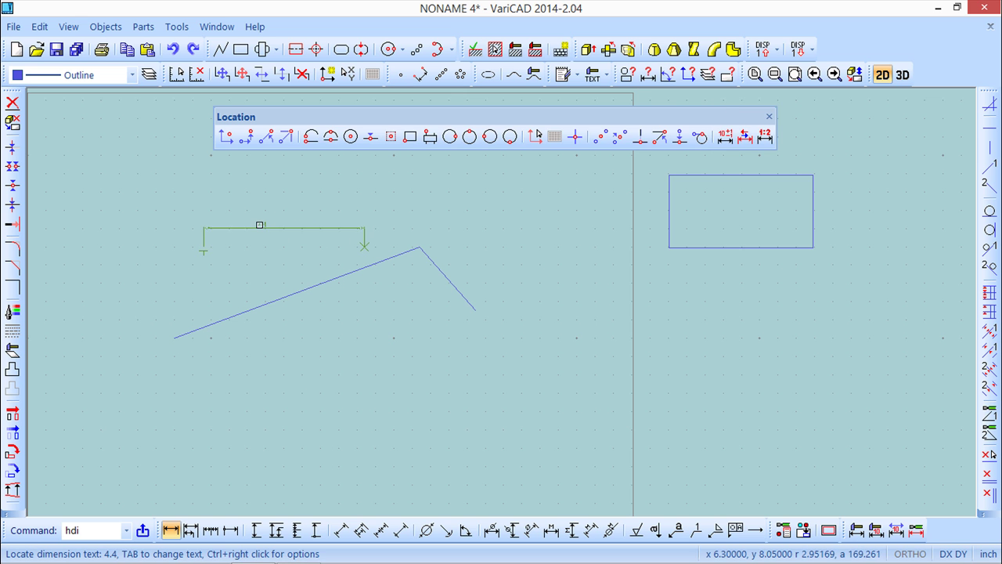
{"action": "left_click", "coordinate": [287, 226]}
{"action": "middle_click_drag", "start_coordinate": [303, 262], "coordinate": [316, 311]}
{"action": "scroll", "coordinate": [317, 311], "scroll_direction": "down", "scroll_amount": 1}
{"action": "scroll", "coordinate": [319, 309], "scroll_direction": "up", "scroll_amount": 3}
{"action": "scroll", "coordinate": [320, 309], "scroll_direction": "down", "scroll_amount": 4}
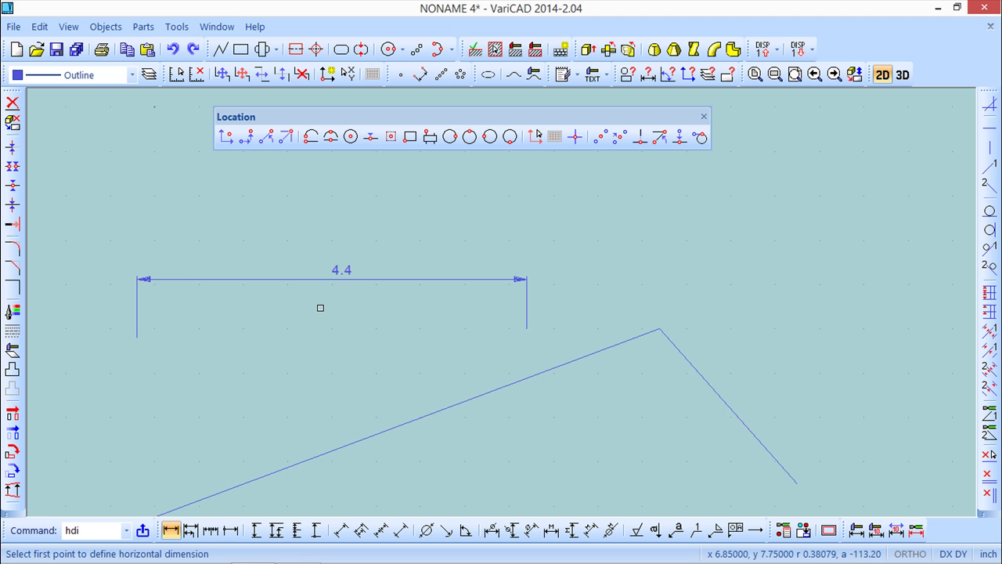
{"action": "middle_click_drag", "start_coordinate": [447, 258], "coordinate": [434, 188]}
{"action": "scroll", "coordinate": [408, 261], "scroll_direction": "down", "scroll_amount": 1}
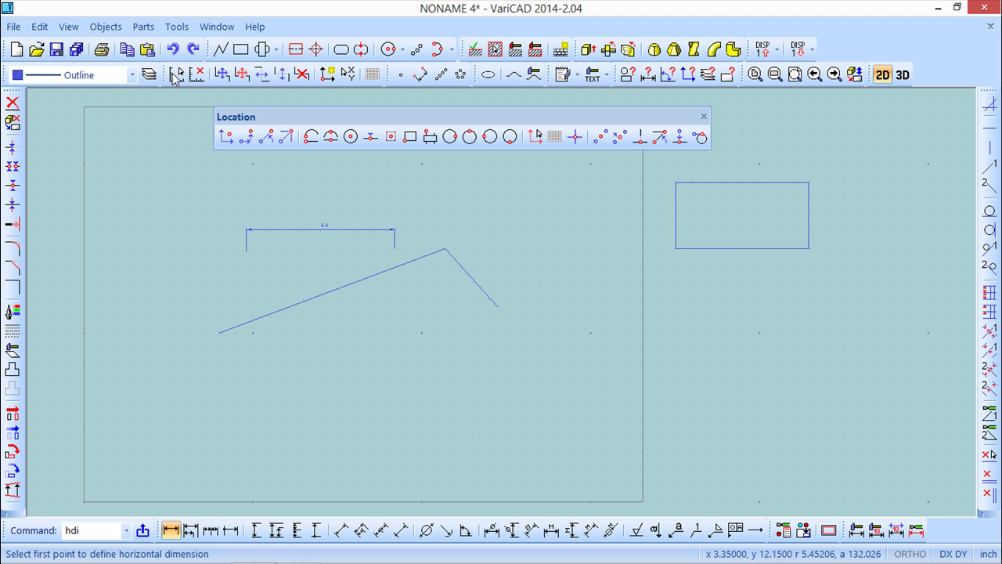
{"action": "left_click", "coordinate": [177, 27]}
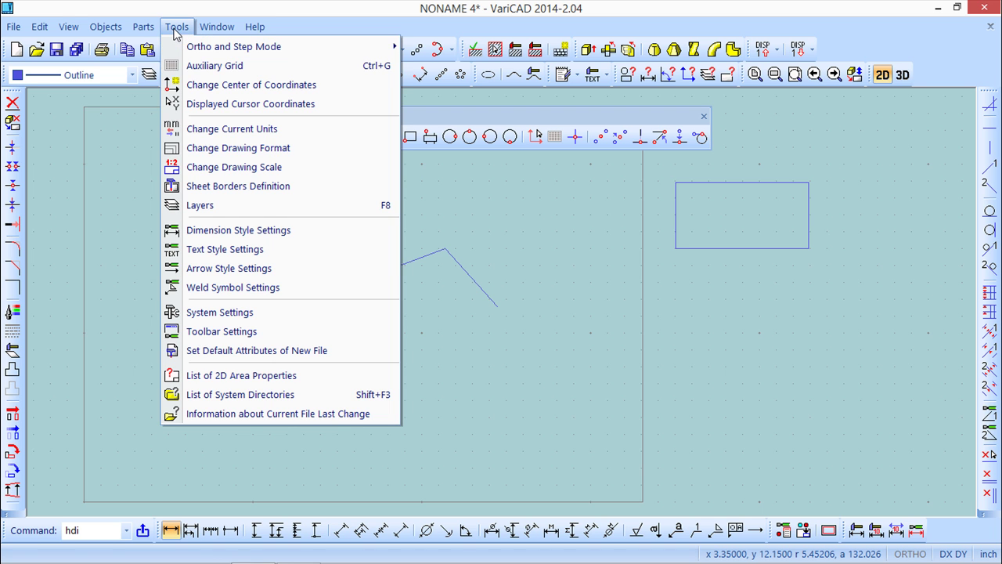
Step: Change the current units back to millimetres
{"action": "left_click", "coordinate": [235, 130]}
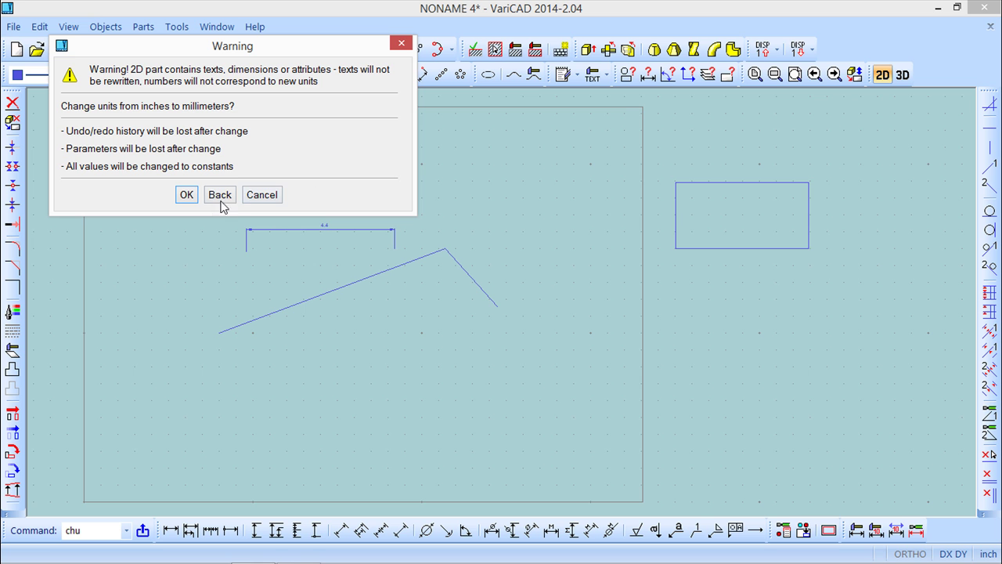
{"action": "left_click", "coordinate": [188, 194]}
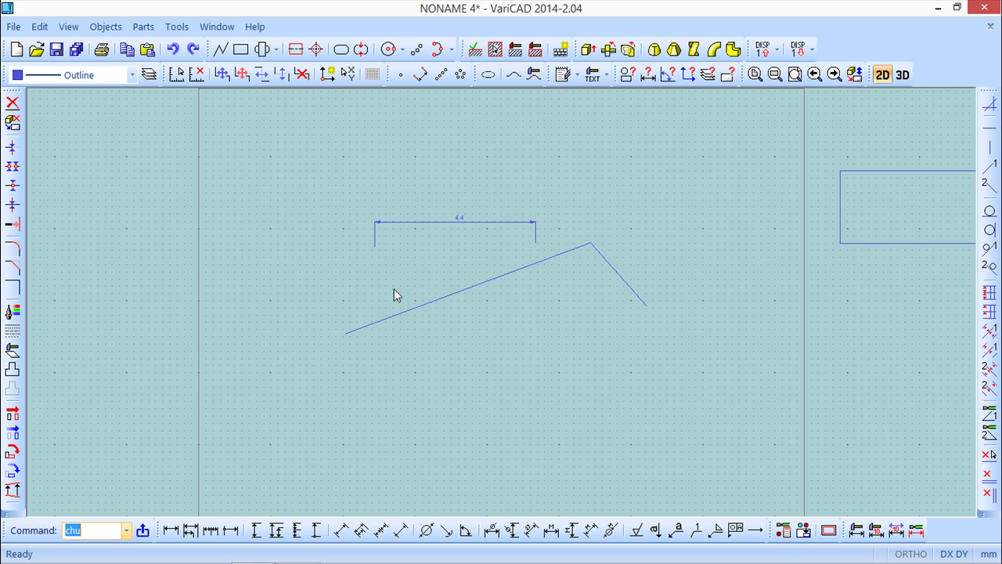
{"action": "middle_click_drag", "start_coordinate": [503, 304], "coordinate": [434, 281]}
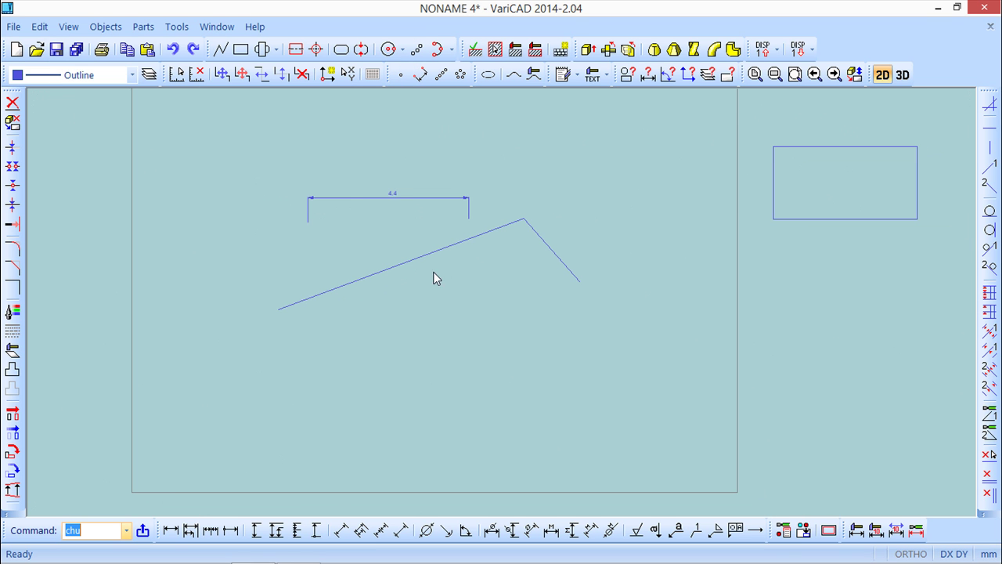
Step: Dimension the sloped line horizontally, placing the 111.667 dimension below it
{"action": "left_click", "coordinate": [170, 530]}
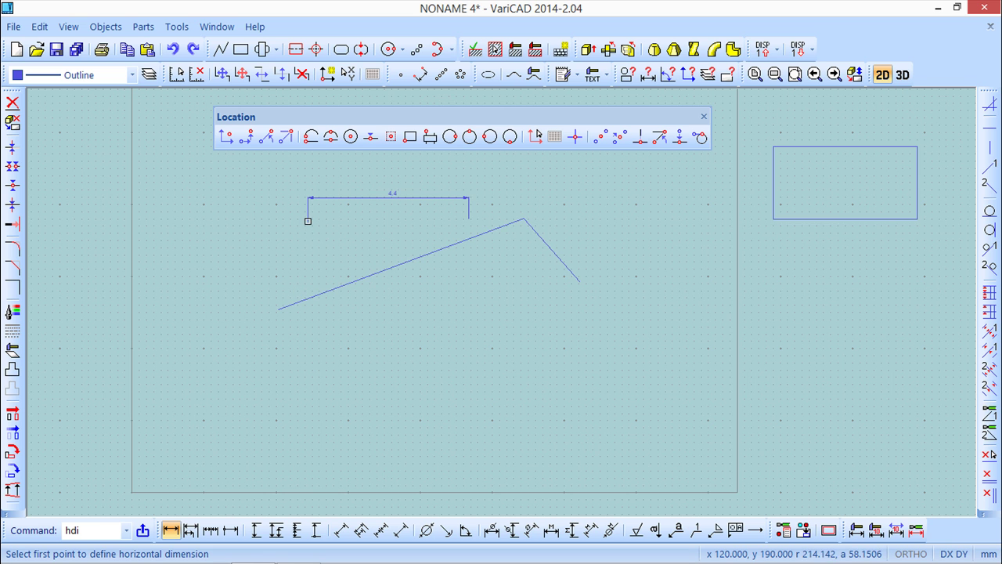
{"action": "left_click", "coordinate": [305, 247]}
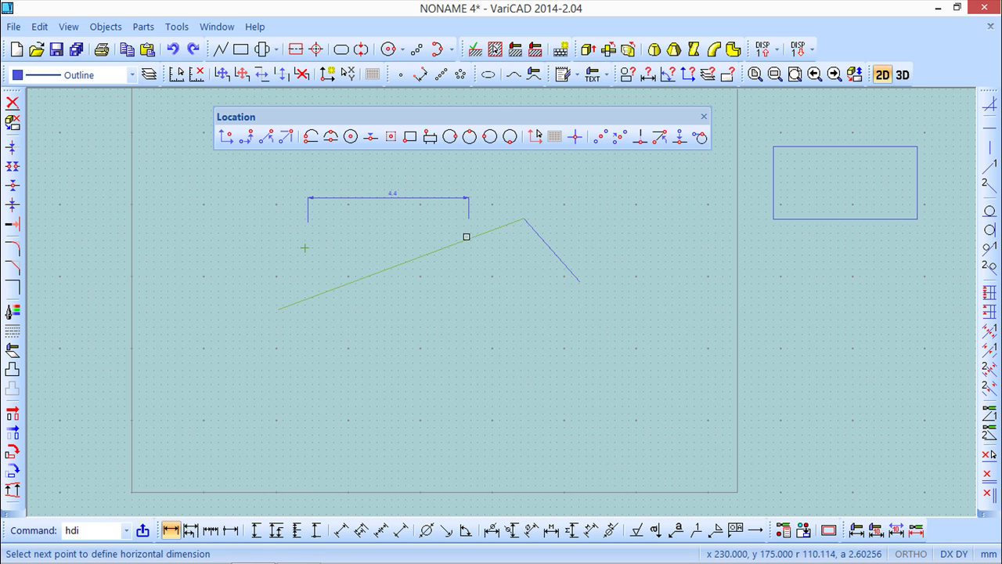
{"action": "left_click", "coordinate": [466, 231]}
{"action": "left_click", "coordinate": [395, 308]}
{"action": "scroll", "coordinate": [405, 340], "scroll_direction": "down", "scroll_amount": 1}
{"action": "scroll", "coordinate": [403, 340], "scroll_direction": "up", "scroll_amount": 3}
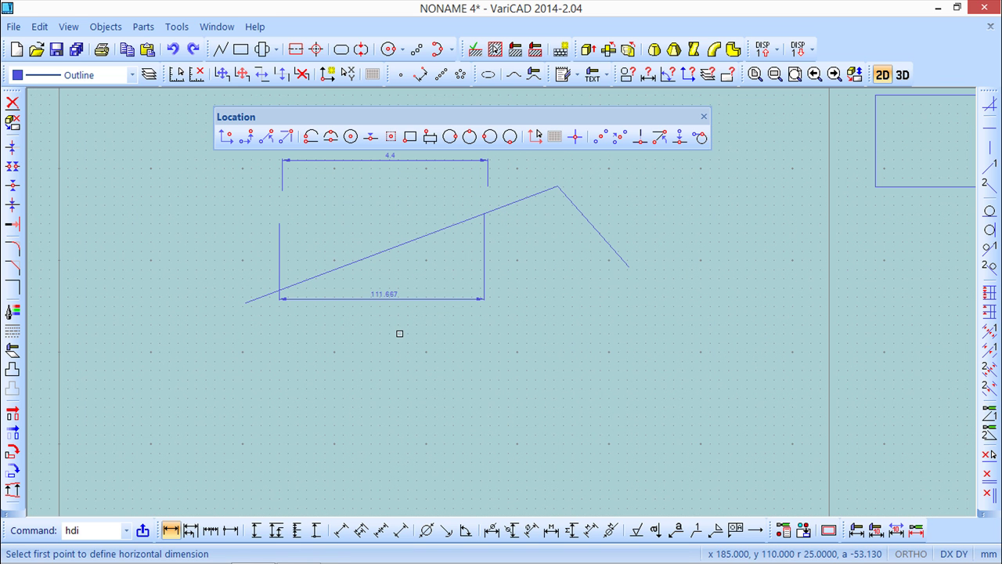
{"action": "left_click", "coordinate": [703, 116]}
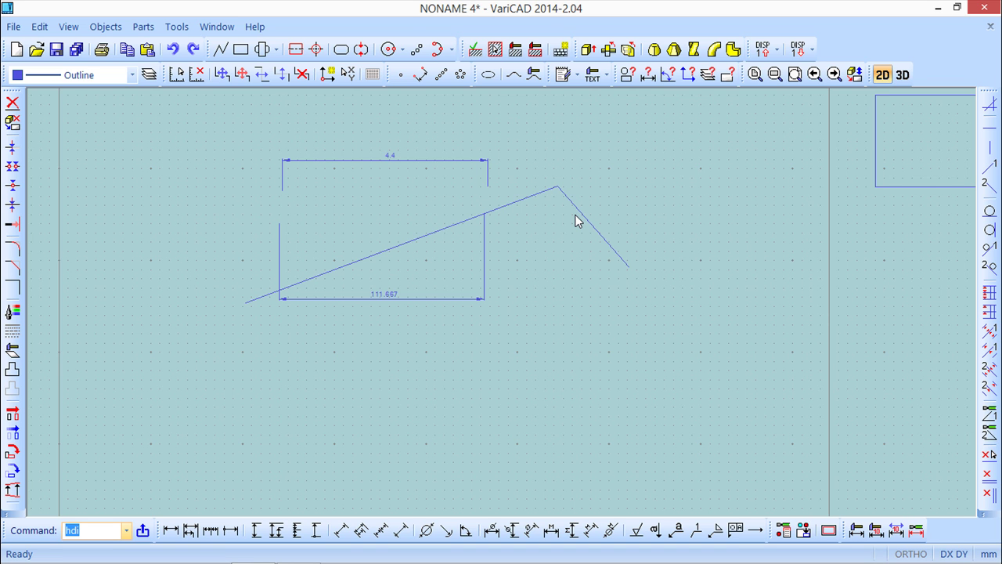
{"action": "scroll", "coordinate": [526, 231], "scroll_direction": "down", "scroll_amount": 1}
{"action": "middle_click_drag", "start_coordinate": [582, 240], "coordinate": [567, 284]}
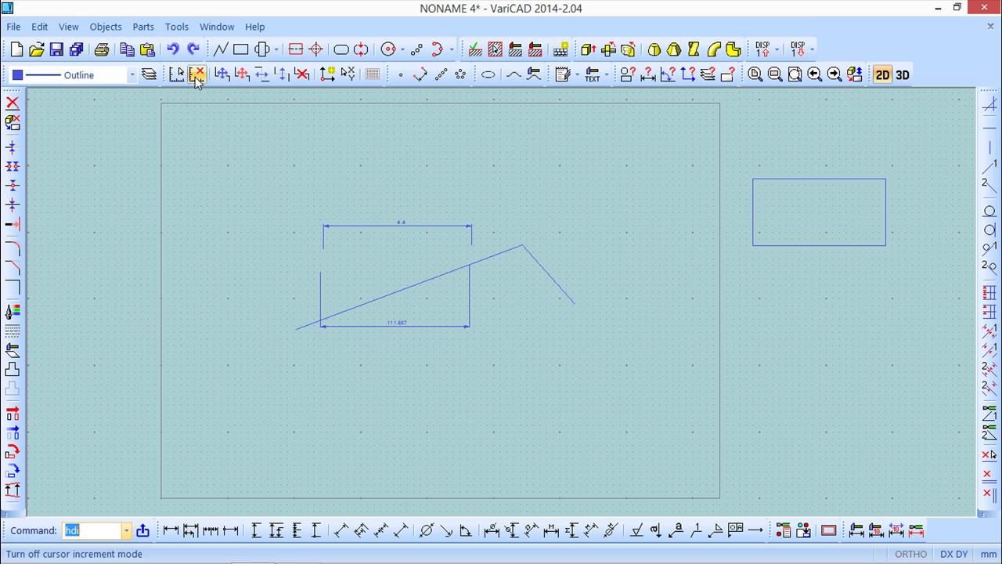
{"action": "left_click", "coordinate": [177, 29]}
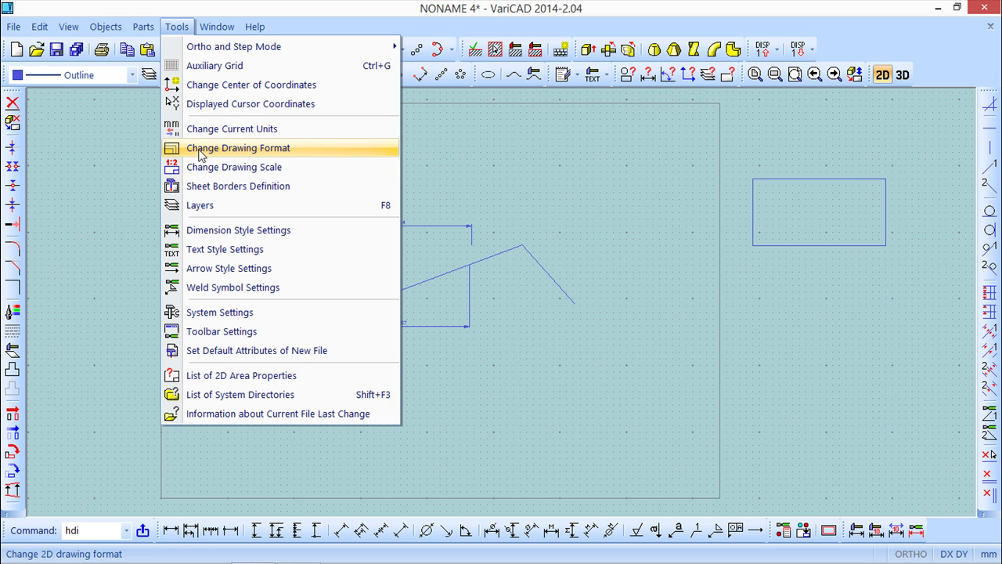
{"action": "left_click", "coordinate": [292, 151]}
{"action": "left_click_drag", "start_coordinate": [257, 14], "coordinate": [328, 147]}
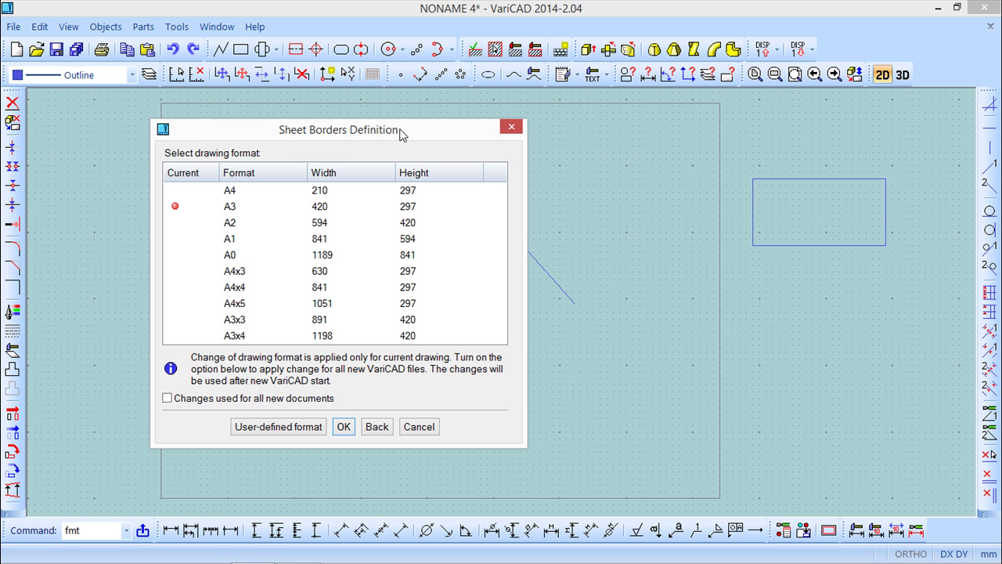
{"action": "left_click", "coordinate": [229, 207]}
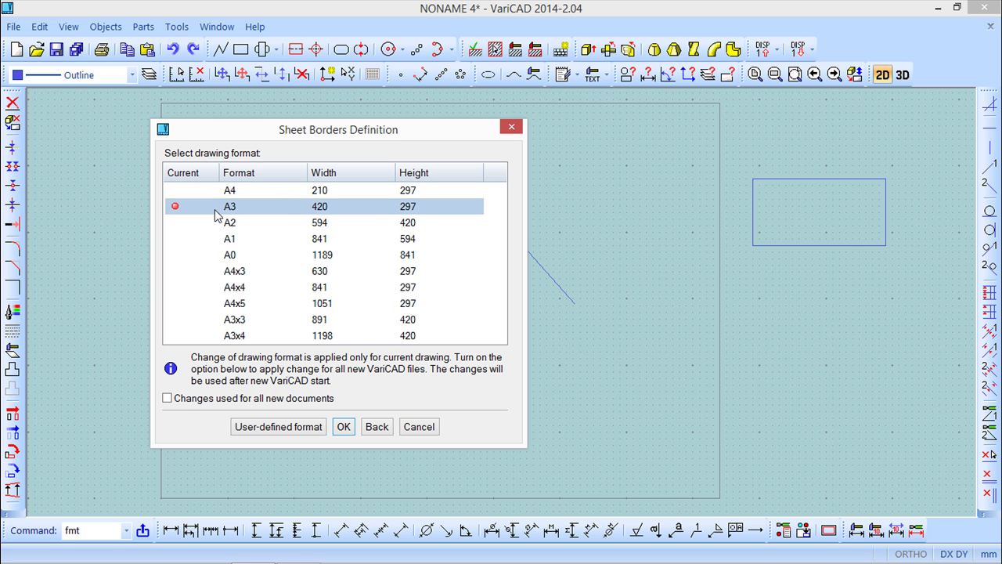
{"action": "left_click", "coordinate": [252, 196]}
{"action": "left_click", "coordinate": [225, 206]}
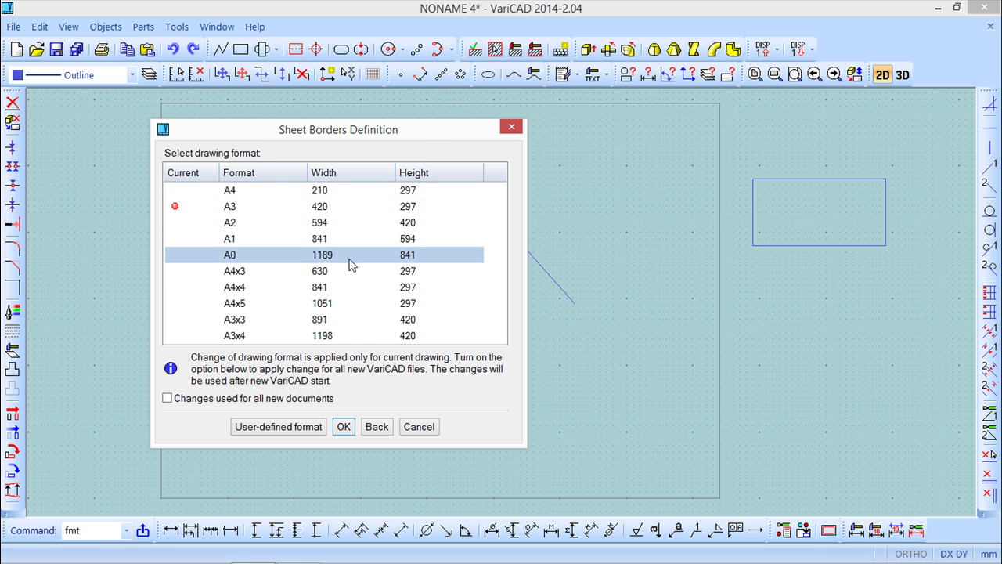
{"action": "double_click", "coordinate": [243, 196]}
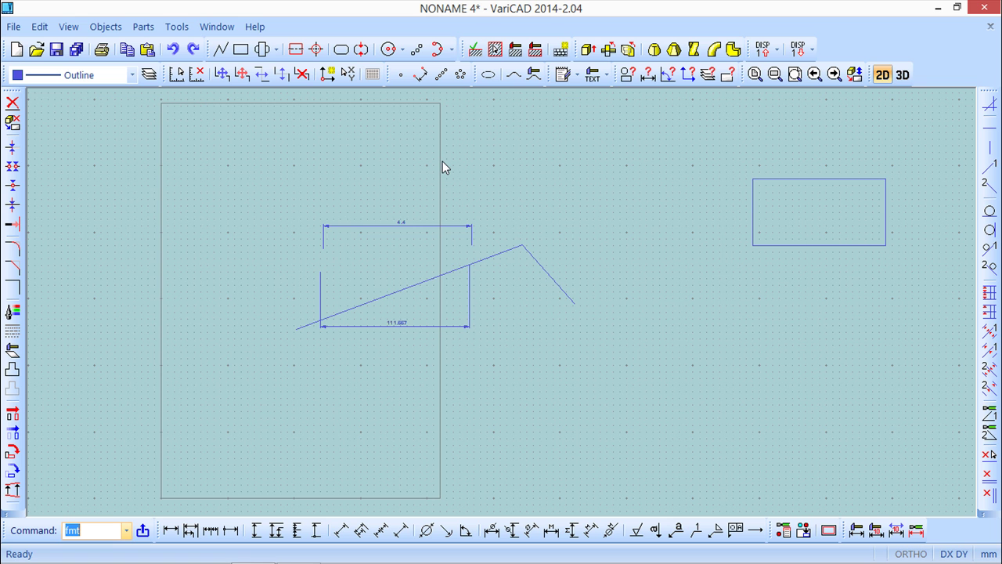
{"action": "left_click", "coordinate": [176, 27]}
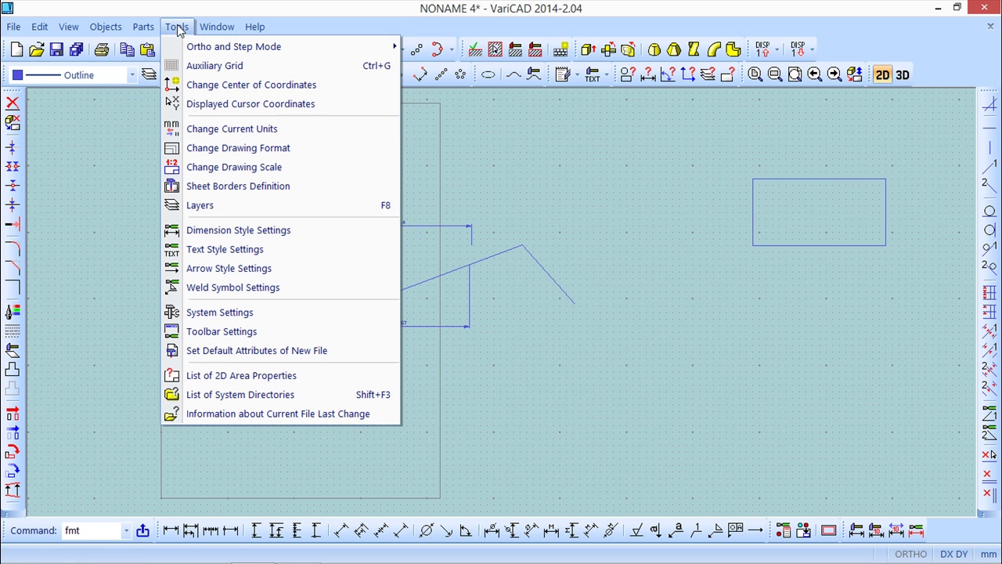
{"action": "left_click", "coordinate": [203, 149]}
{"action": "left_click", "coordinate": [116, 88]}
{"action": "double_click", "coordinate": [116, 88]}
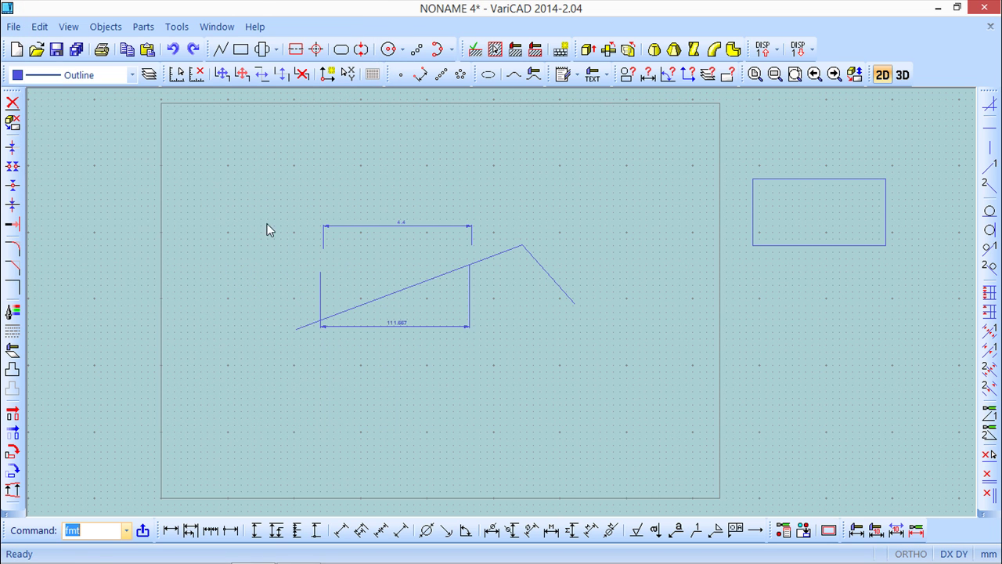
{"action": "left_click", "coordinate": [177, 28]}
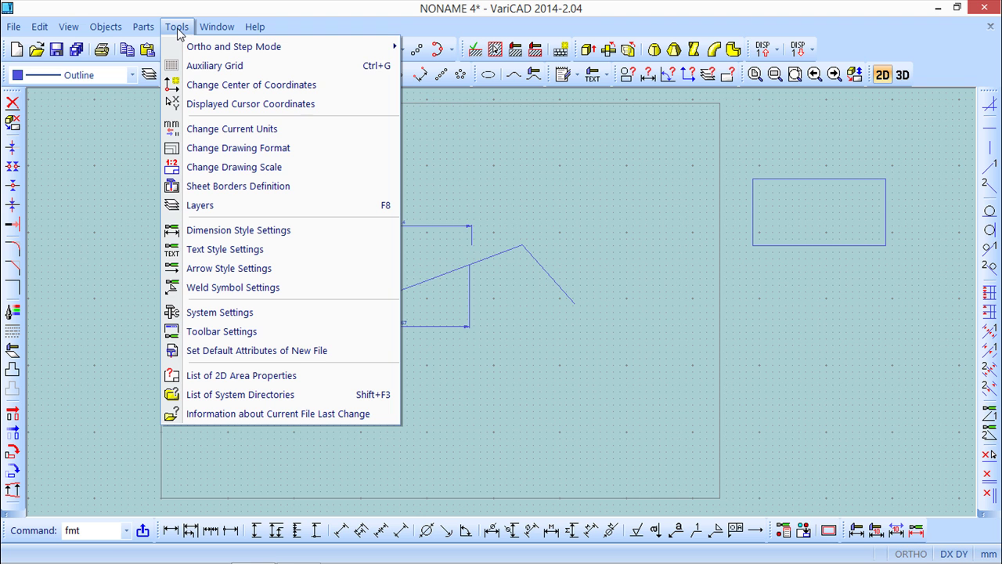
Step: In Sheet Borders Definition, choose 'Add, edit or delete millimeter formats (mm)' and confirm
{"action": "left_click", "coordinate": [263, 187]}
{"action": "left_click_drag", "start_coordinate": [306, 125], "coordinate": [382, 139]}
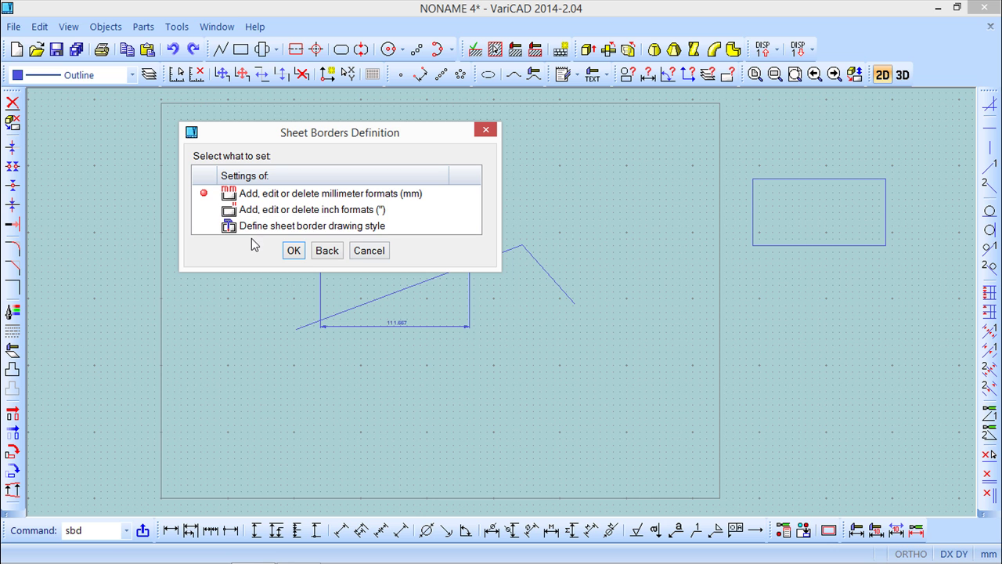
{"action": "left_click", "coordinate": [272, 212]}
{"action": "left_click", "coordinate": [292, 196]}
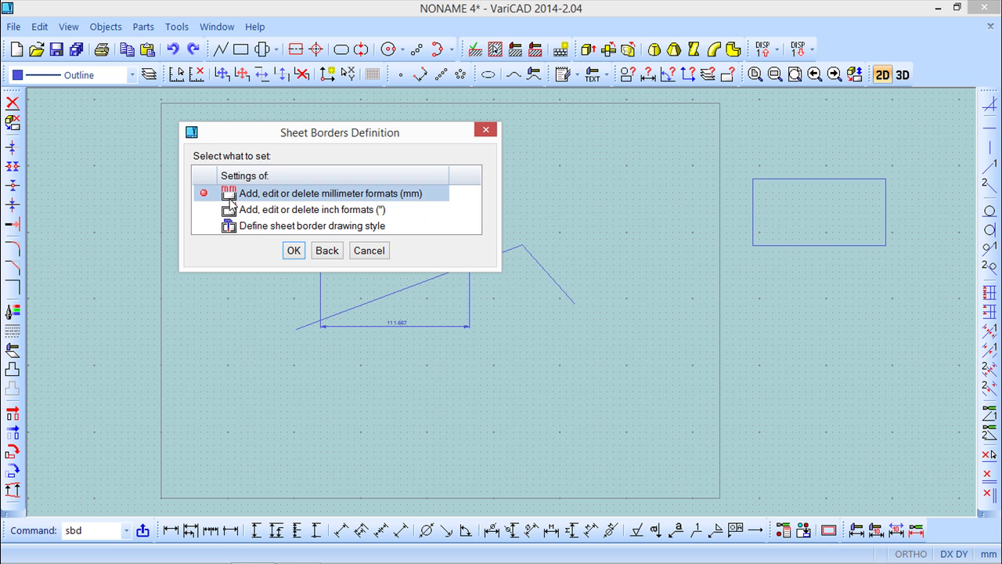
{"action": "left_click", "coordinate": [346, 208]}
{"action": "left_click", "coordinate": [360, 196]}
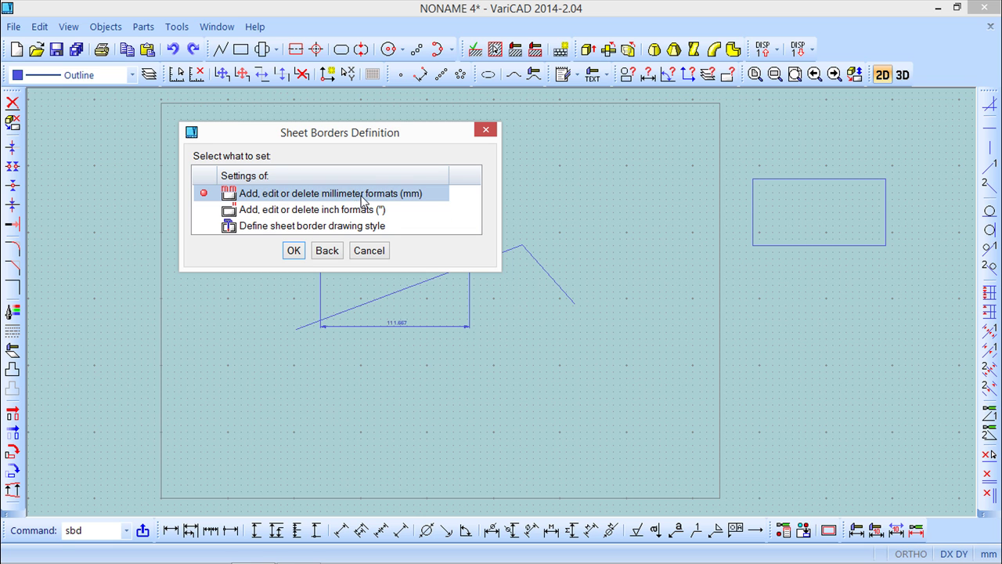
{"action": "left_click", "coordinate": [335, 210]}
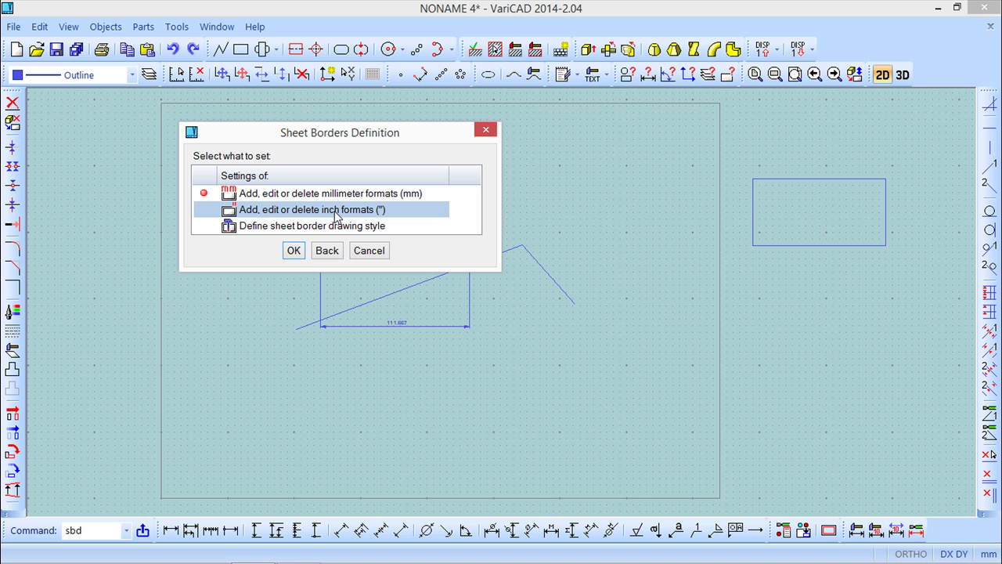
{"action": "left_click", "coordinate": [327, 195]}
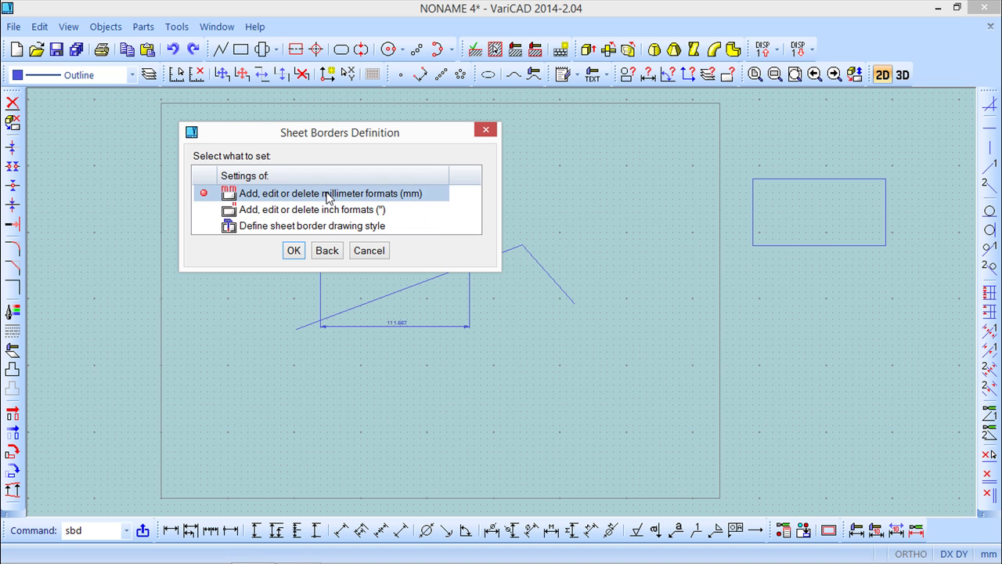
{"action": "left_click", "coordinate": [294, 251]}
{"action": "left_click_drag", "start_coordinate": [317, 73], "coordinate": [362, 158]}
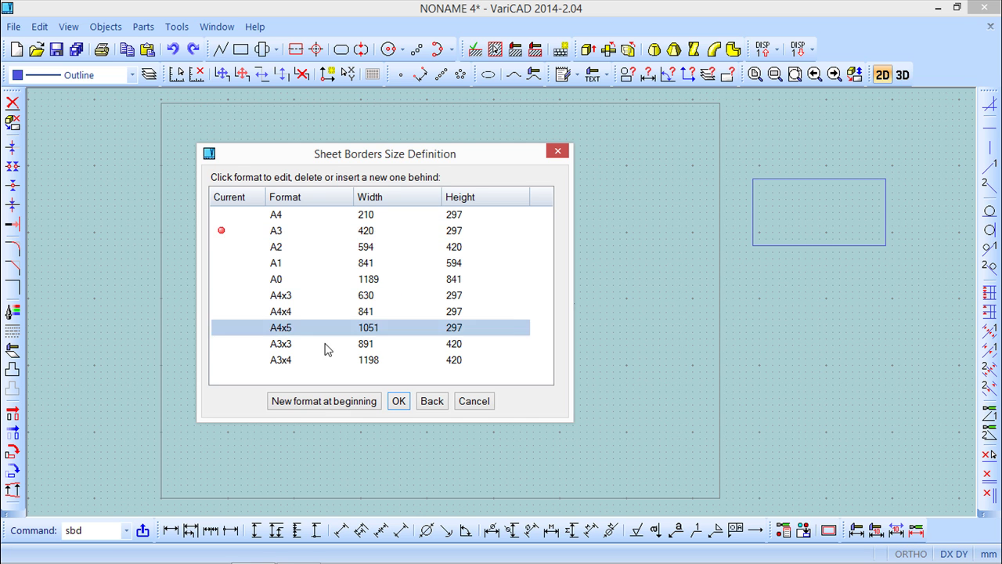
Step: Edit the 1198 × 420 format's name from A3x4 to A3x4a and accept the list
{"action": "right_click", "coordinate": [294, 232]}
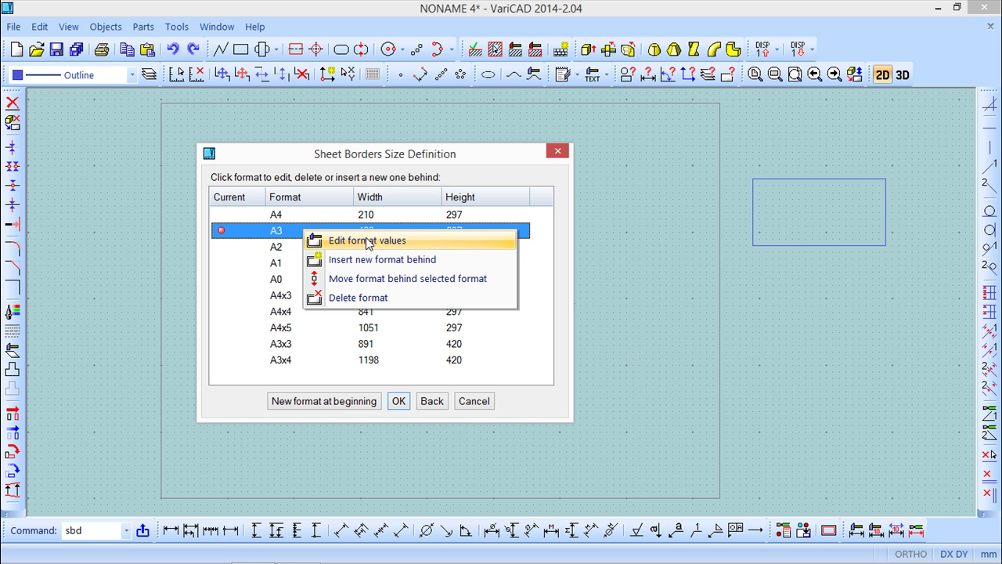
{"action": "right_click", "coordinate": [277, 363]}
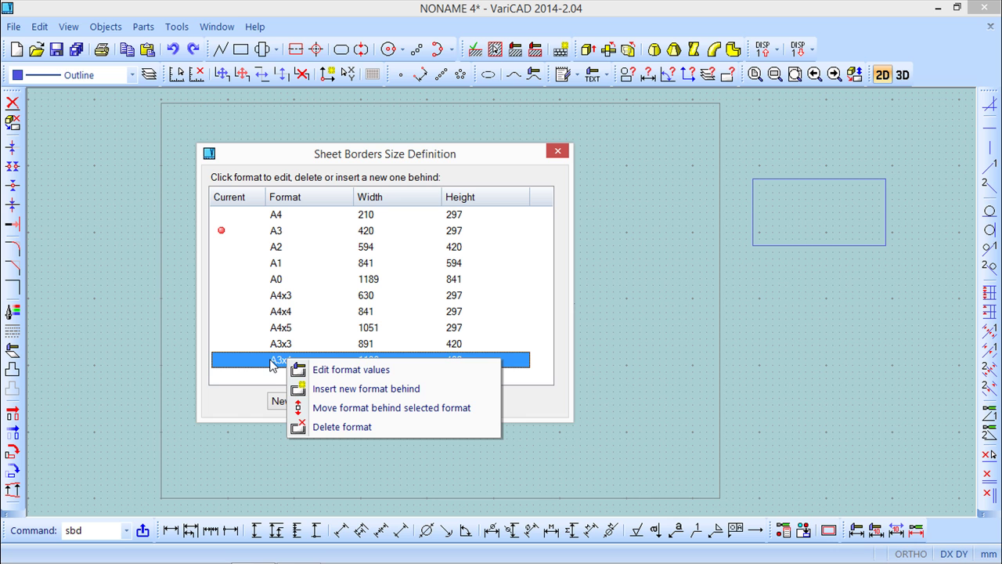
{"action": "left_click", "coordinate": [371, 370]}
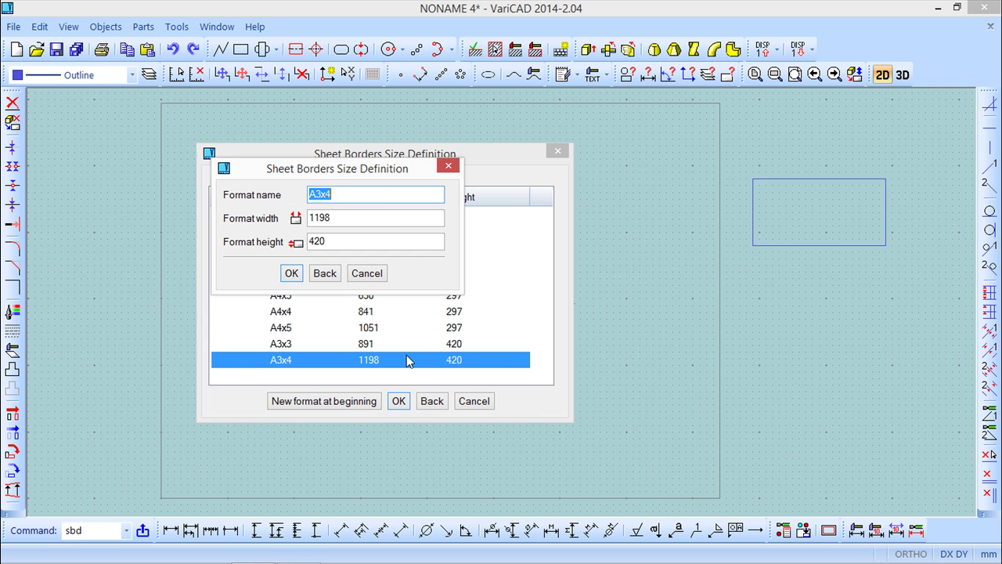
{"action": "left_click", "coordinate": [347, 194]}
{"action": "double_click", "coordinate": [346, 194]}
{"action": "left_click", "coordinate": [347, 194]}
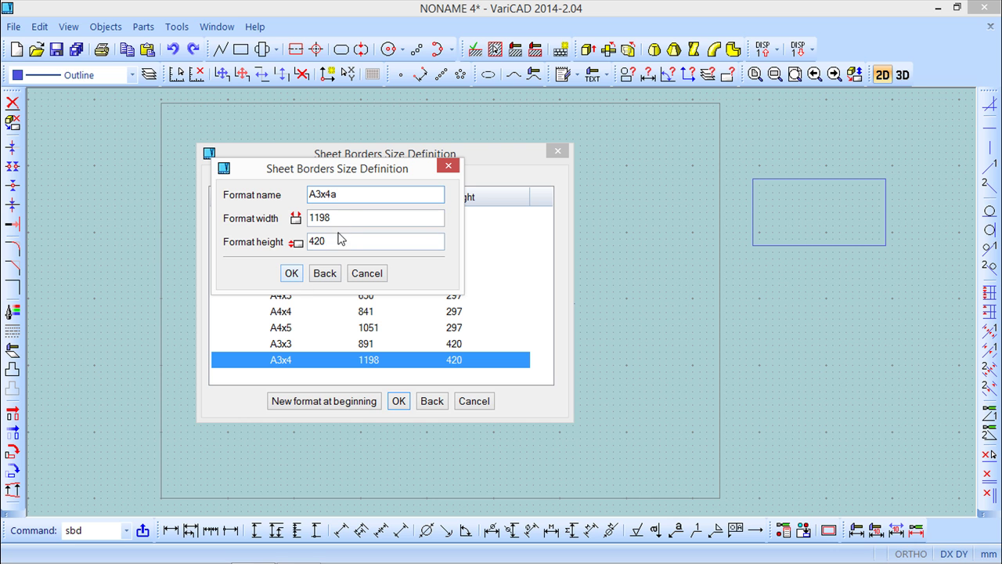
{"action": "left_click", "coordinate": [291, 273]}
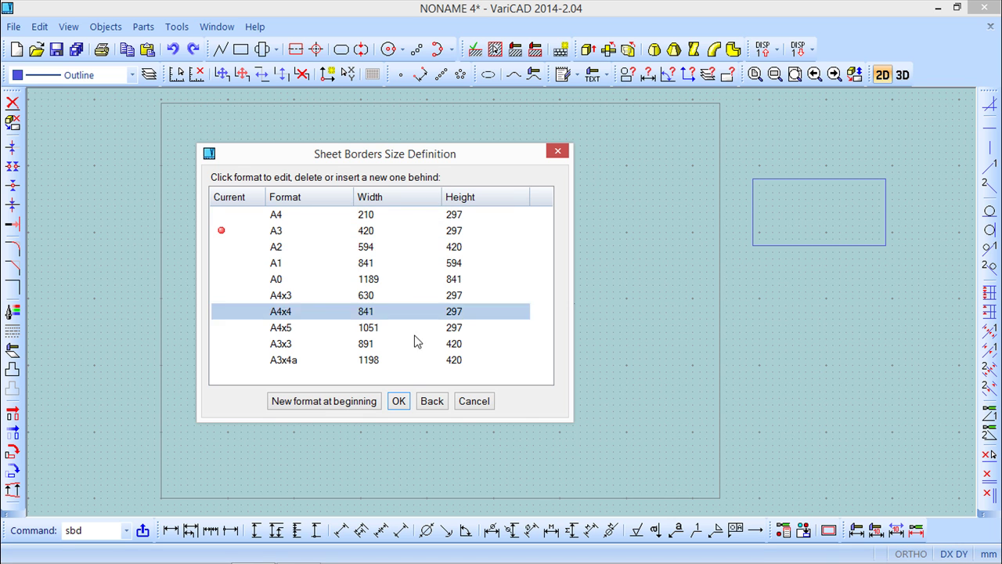
{"action": "left_click", "coordinate": [398, 402]}
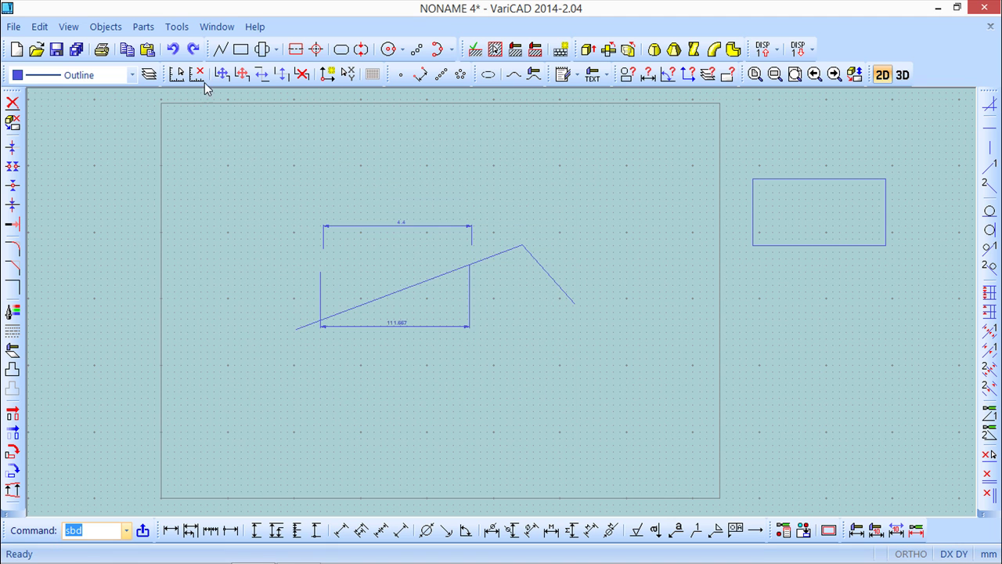
{"action": "left_click", "coordinate": [177, 27]}
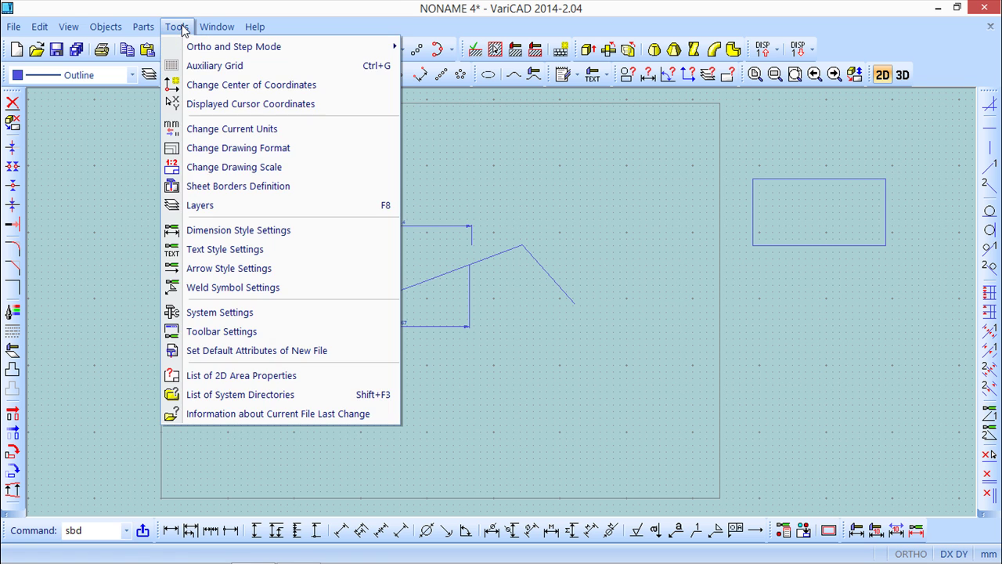
Step: Open the sheet border drawing style settings, leaving the trimmed frame on
{"action": "left_click", "coordinate": [212, 190]}
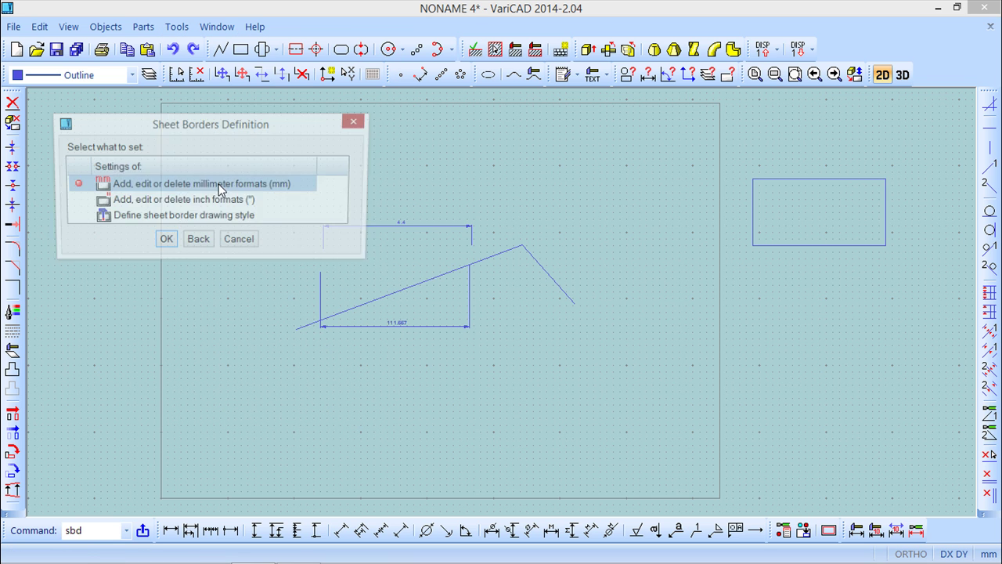
{"action": "double_click", "coordinate": [195, 221]}
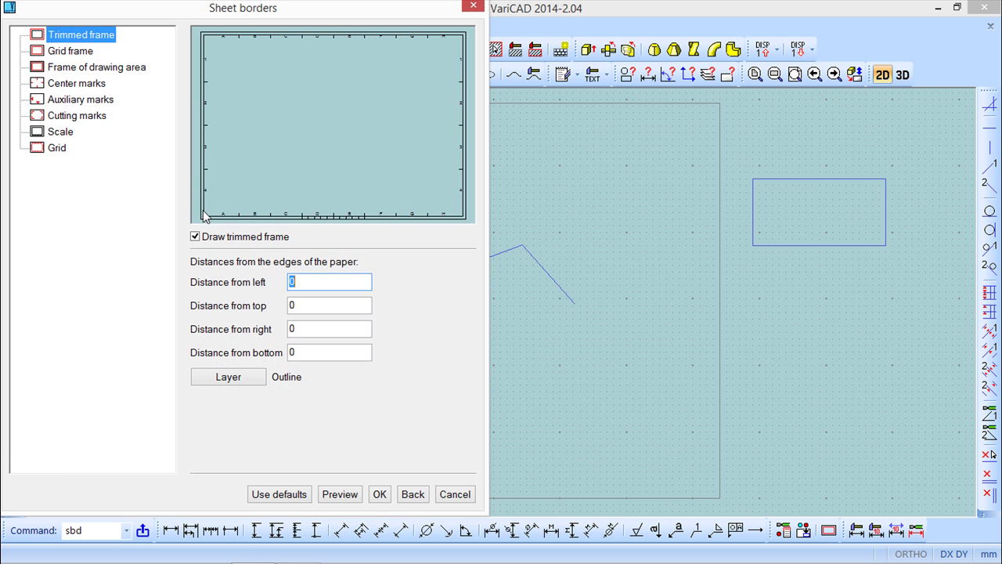
{"action": "left_click_drag", "start_coordinate": [241, 7], "coordinate": [484, 29]}
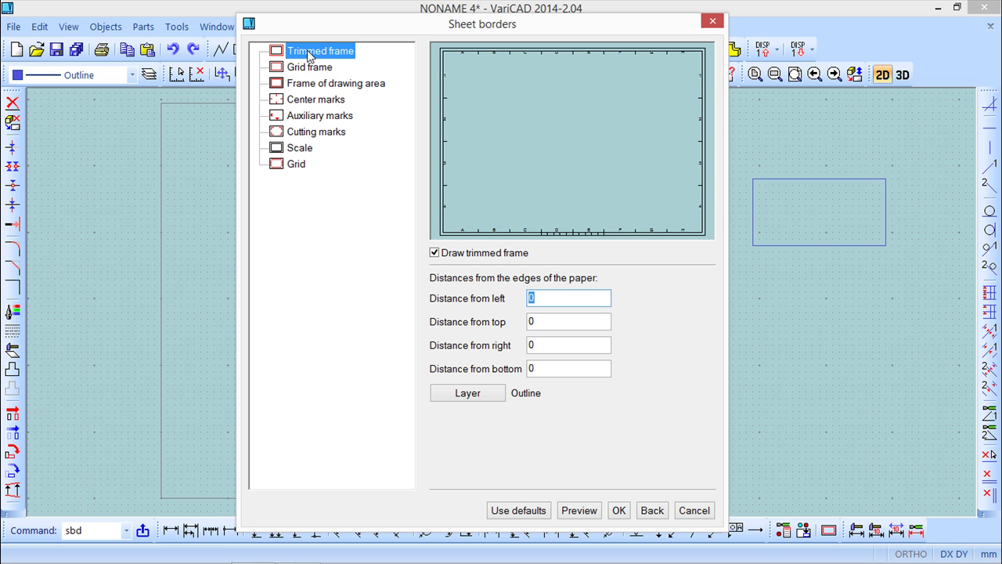
{"action": "left_click", "coordinate": [434, 252]}
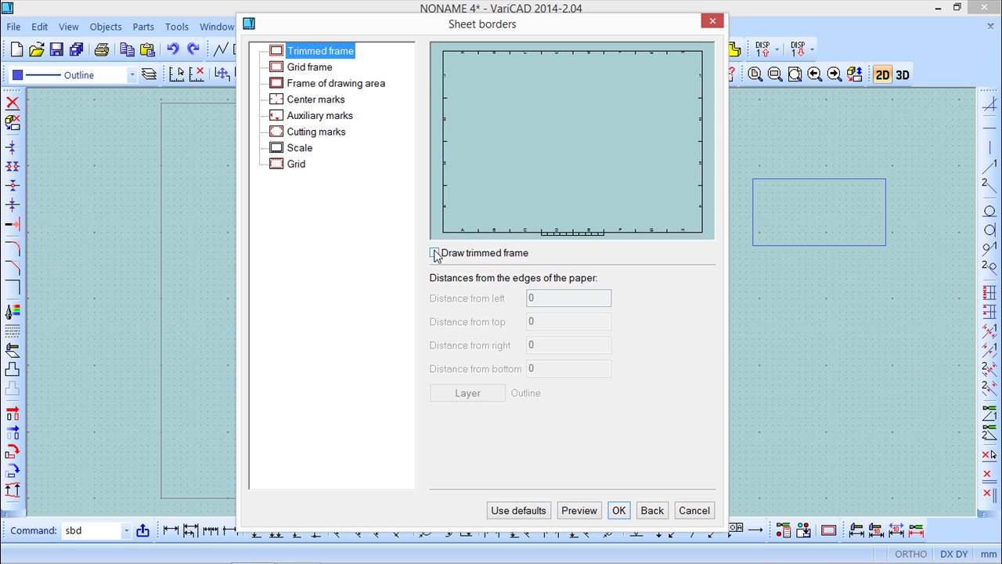
{"action": "left_click", "coordinate": [434, 252]}
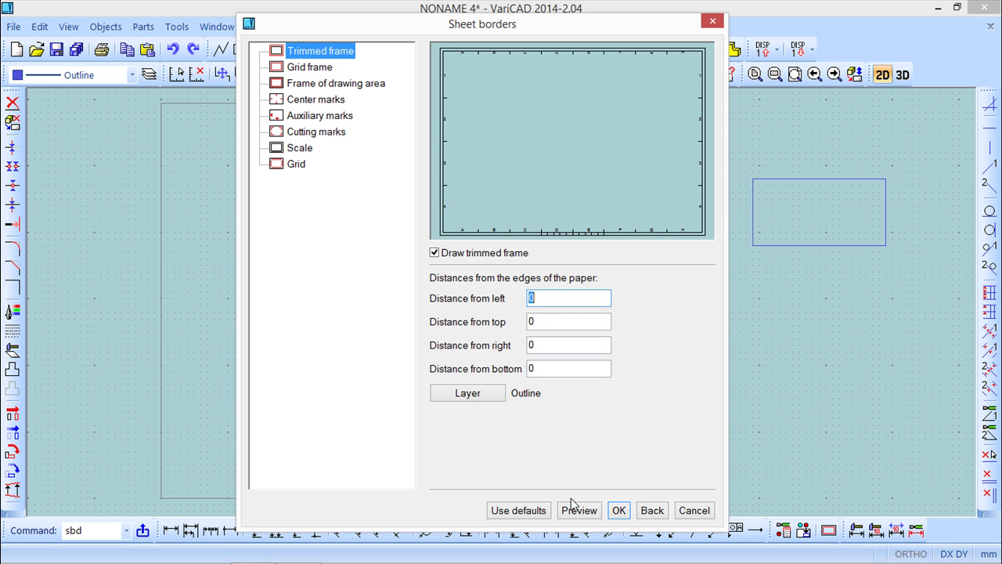
Step: Keep the grid frame on with a 20 left margin and refresh the preview
{"action": "left_click", "coordinate": [313, 67]}
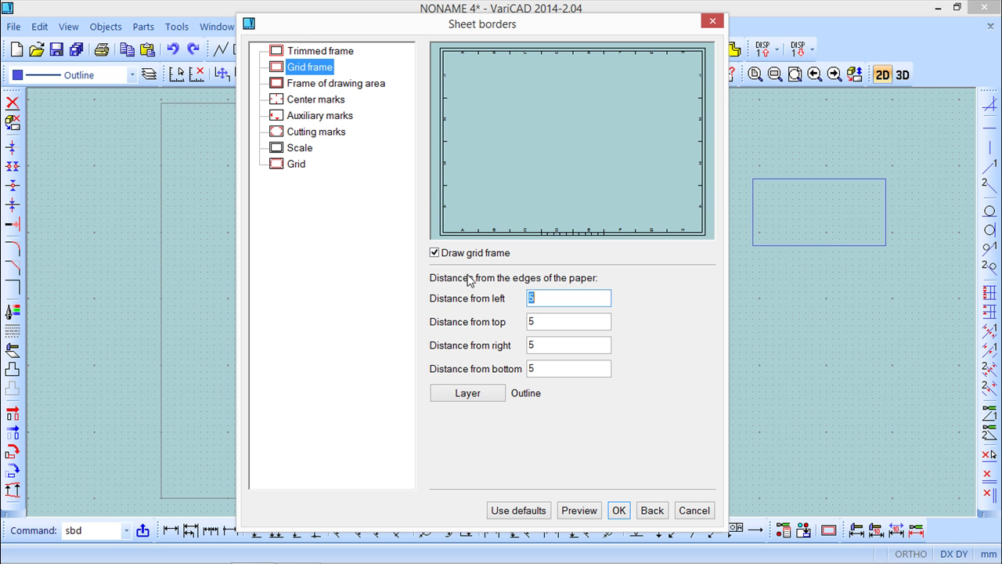
{"action": "left_click", "coordinate": [434, 253]}
{"action": "left_click", "coordinate": [434, 253]}
{"action": "left_click", "coordinate": [434, 253]}
{"action": "left_click", "coordinate": [434, 253]}
{"action": "left_click", "coordinate": [434, 253]}
{"action": "left_click", "coordinate": [434, 253]}
{"action": "left_click", "coordinate": [434, 253]}
{"action": "key", "text": "Tab"}
{"action": "left_click", "coordinate": [563, 317]}
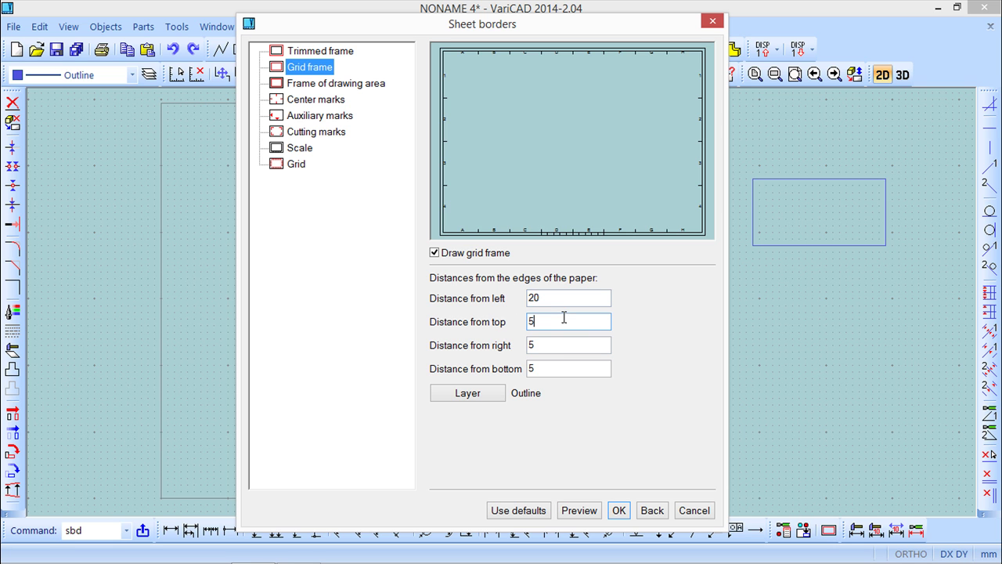
{"action": "left_click", "coordinate": [434, 253]}
{"action": "left_click", "coordinate": [434, 253]}
{"action": "left_click", "coordinate": [434, 253]}
{"action": "left_click", "coordinate": [434, 254]}
{"action": "left_click", "coordinate": [579, 511]}
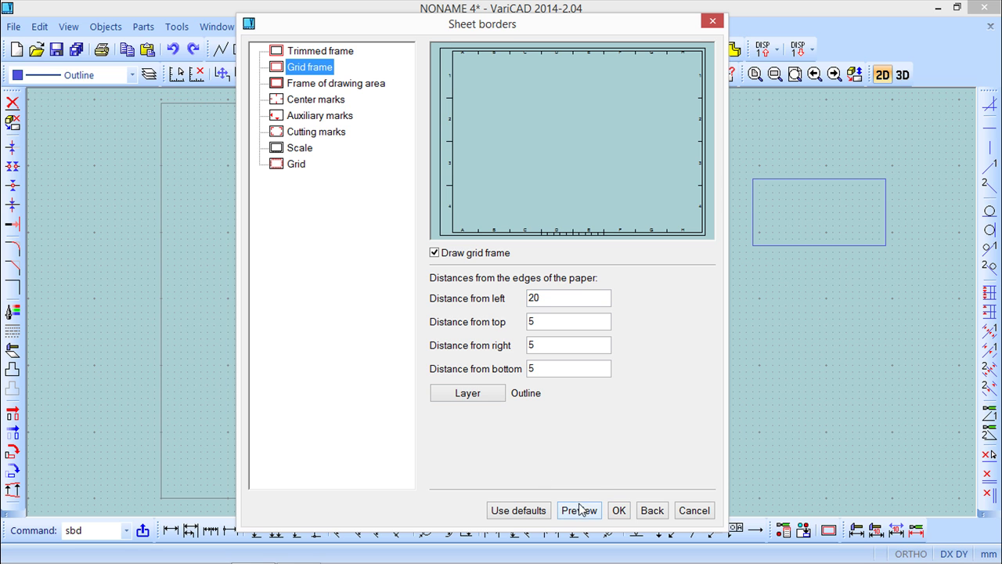
Step: Leave the drawing area frame off and turn the center marks on
{"action": "left_click", "coordinate": [317, 84]}
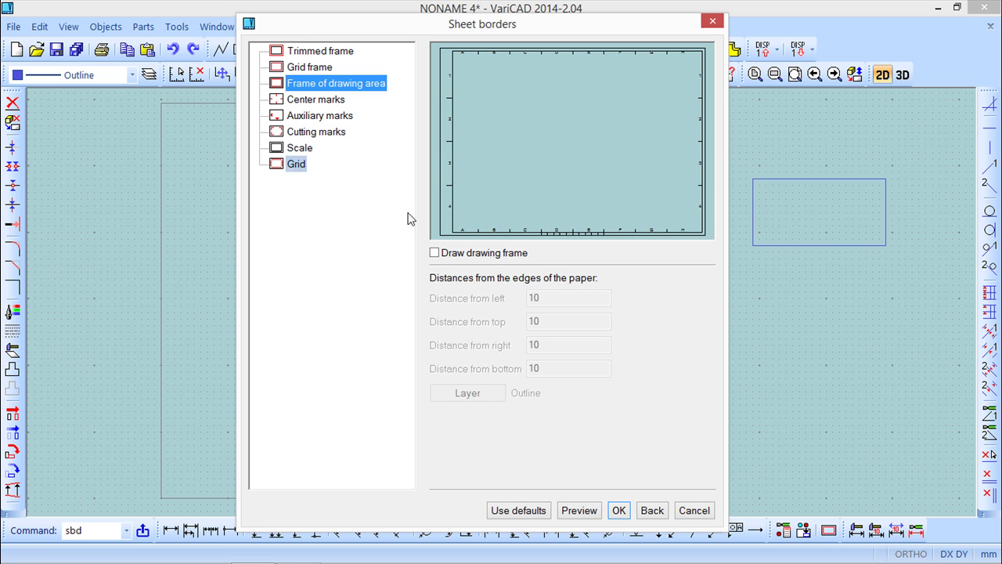
{"action": "left_click", "coordinate": [435, 253]}
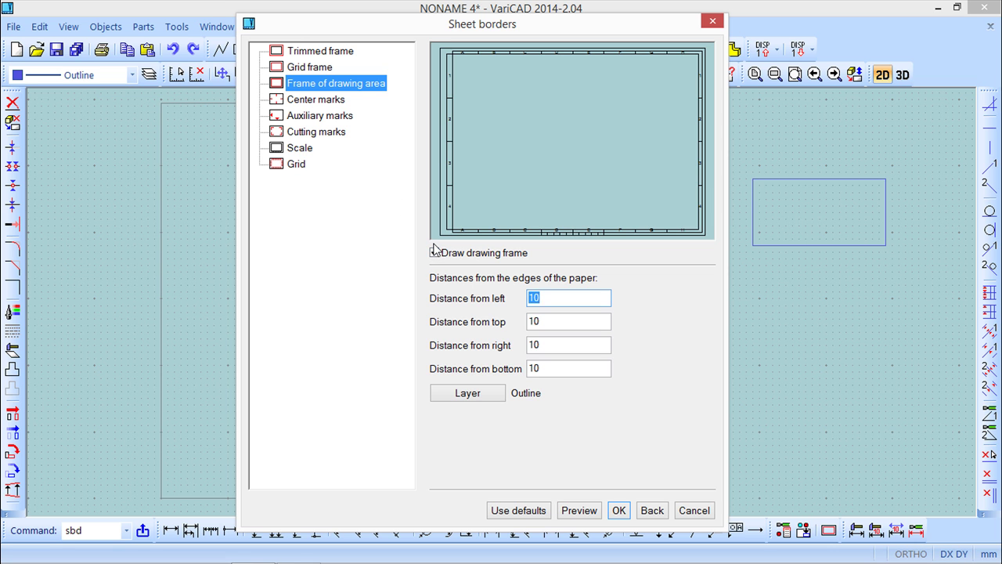
{"action": "left_click", "coordinate": [434, 252]}
{"action": "left_click", "coordinate": [434, 252]}
{"action": "left_click", "coordinate": [434, 252]}
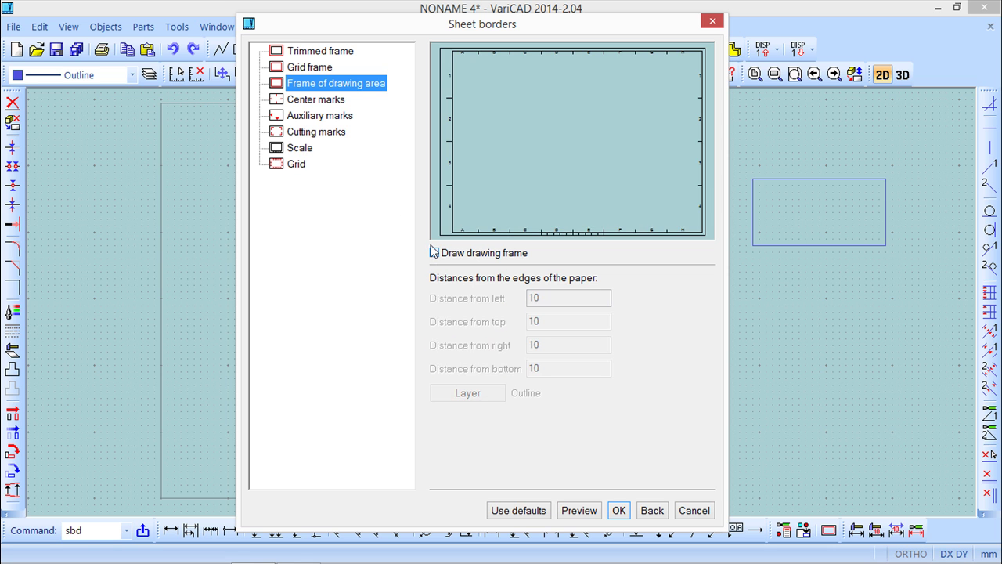
{"action": "left_click", "coordinate": [311, 106]}
{"action": "left_click", "coordinate": [435, 253]}
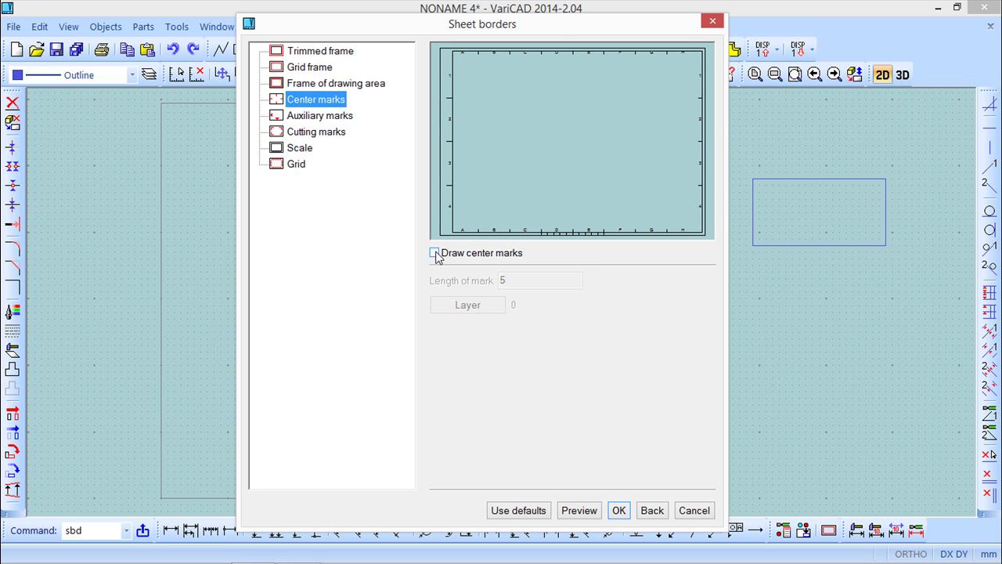
{"action": "left_click", "coordinate": [435, 253]}
{"action": "left_click", "coordinate": [435, 253]}
{"action": "left_click", "coordinate": [436, 253]}
{"action": "left_click", "coordinate": [435, 253]}
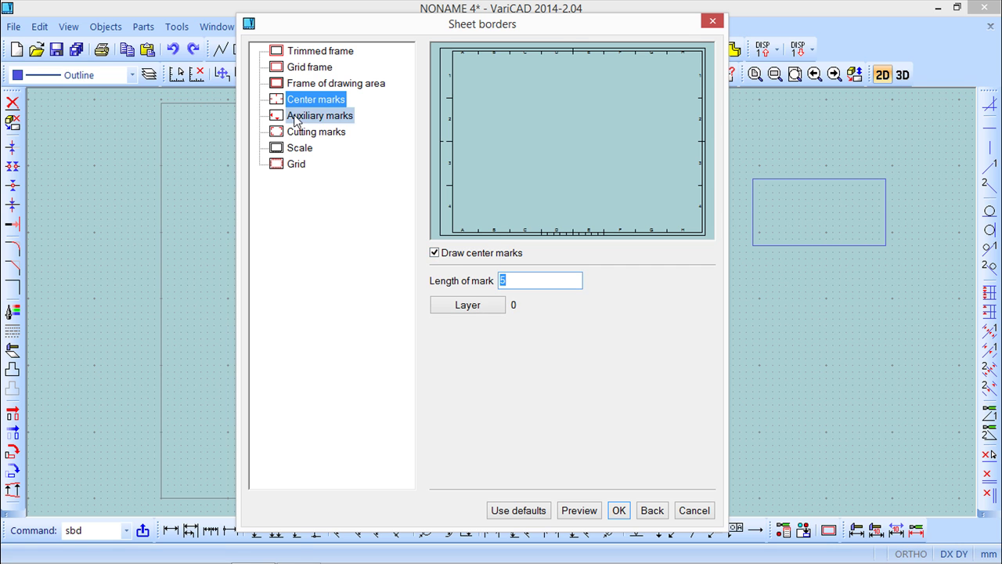
Step: Keep auxiliary marks on, cutting marks off, and scale marking on
{"action": "left_click", "coordinate": [295, 115]}
{"action": "left_click", "coordinate": [436, 253]}
{"action": "left_click", "coordinate": [435, 253]}
{"action": "left_click", "coordinate": [436, 252]}
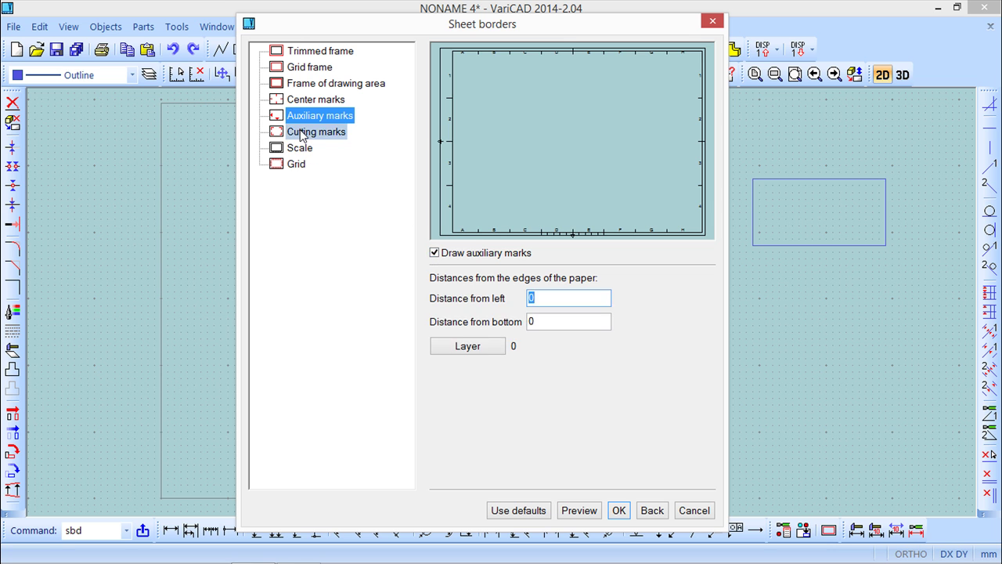
{"action": "left_click", "coordinate": [304, 131]}
{"action": "left_click", "coordinate": [434, 253]}
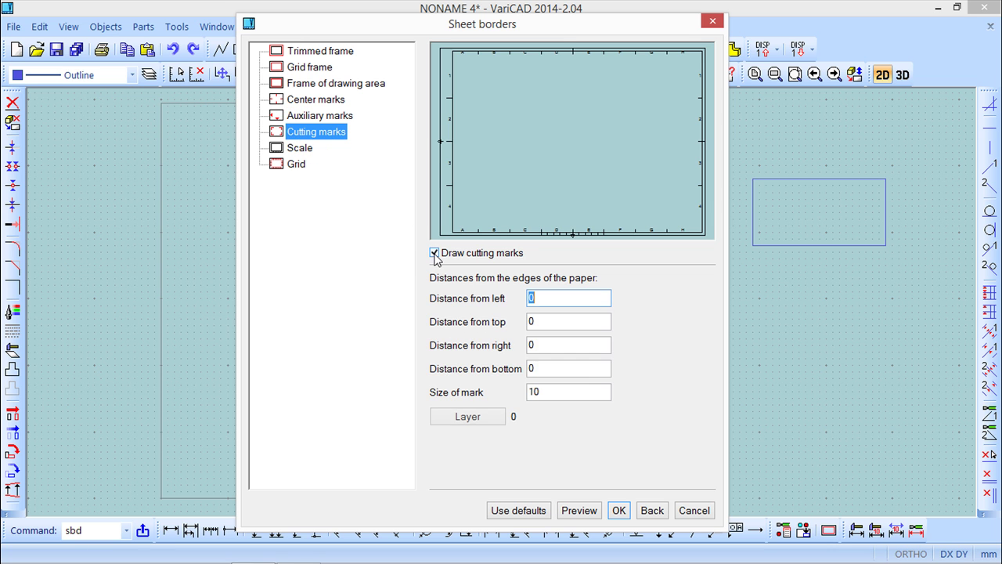
{"action": "left_click", "coordinate": [434, 253]}
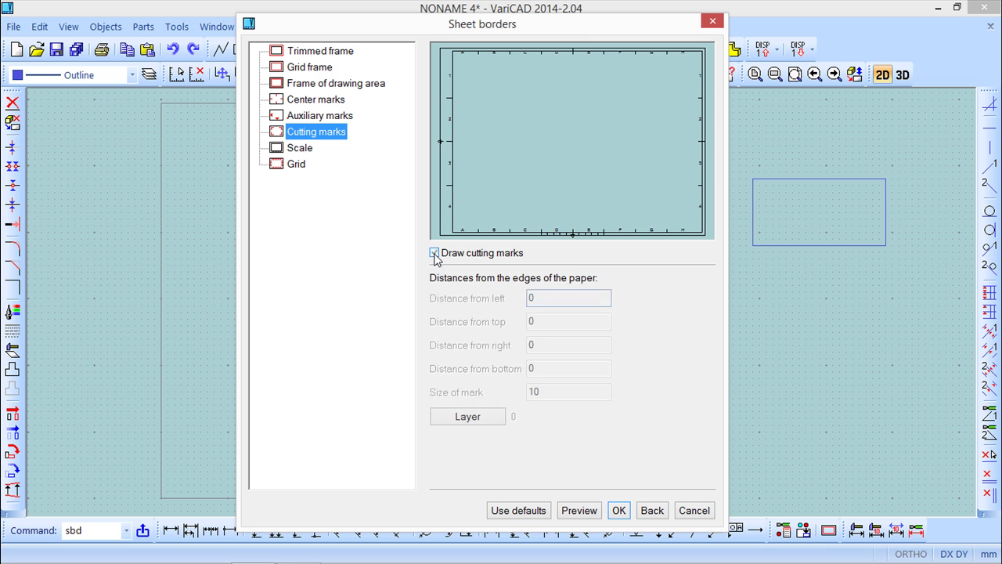
{"action": "left_click", "coordinate": [298, 149]}
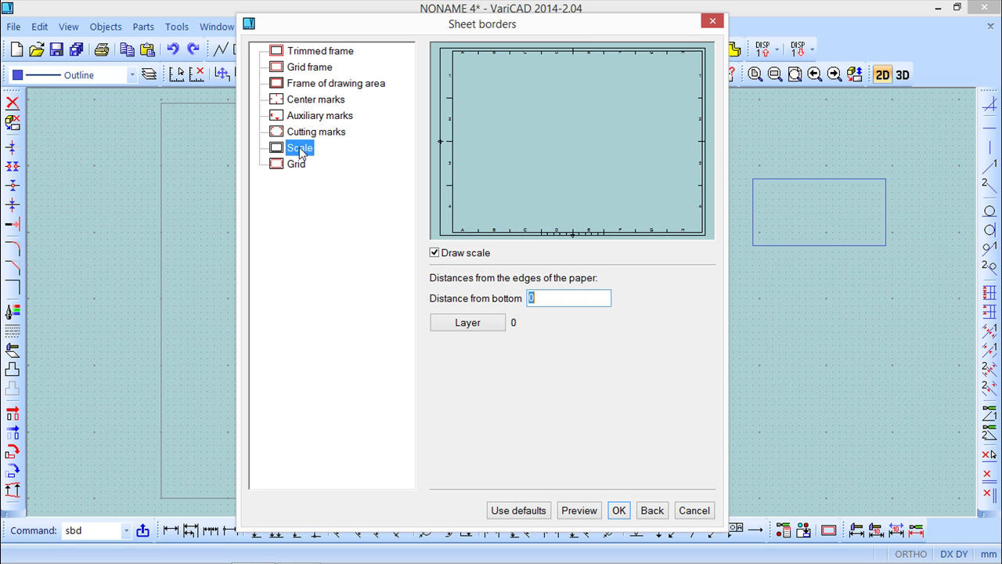
{"action": "left_click", "coordinate": [436, 253]}
{"action": "left_click", "coordinate": [435, 253]}
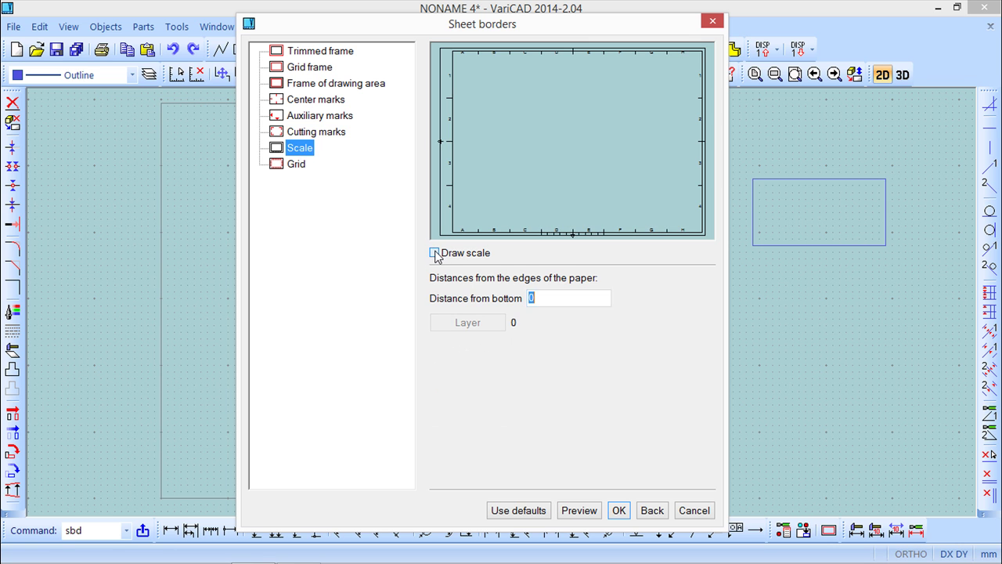
{"action": "left_click", "coordinate": [435, 253]}
{"action": "left_click", "coordinate": [435, 253]}
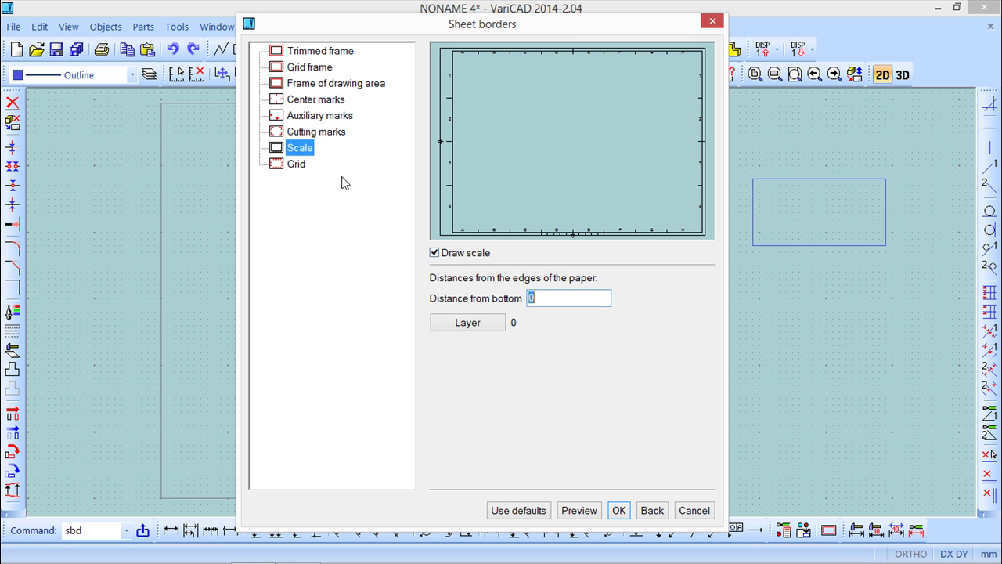
Step: Enable Draw grid with numbers located horizontally and in reversed direction
{"action": "left_click", "coordinate": [280, 164]}
{"action": "left_click", "coordinate": [434, 253]}
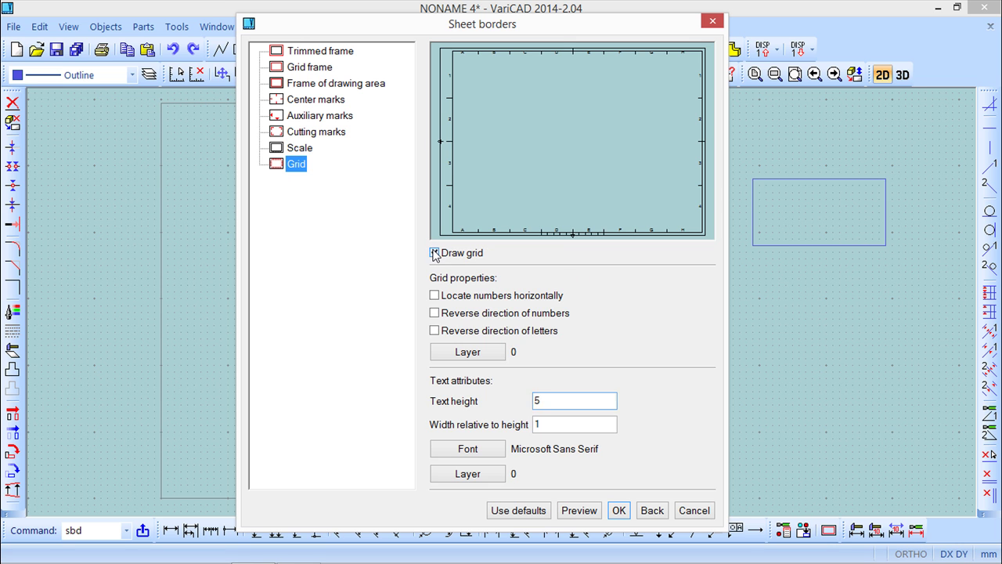
{"action": "left_click", "coordinate": [435, 254]}
{"action": "left_click", "coordinate": [435, 295]}
{"action": "left_click", "coordinate": [434, 313]}
{"action": "left_click", "coordinate": [435, 254]}
{"action": "left_click", "coordinate": [434, 253]}
Step: Accept the gridded sheet border settings and reframe the drawing view
{"action": "left_click", "coordinate": [620, 511]}
{"action": "scroll", "coordinate": [497, 417], "scroll_direction": "down", "scroll_amount": 2}
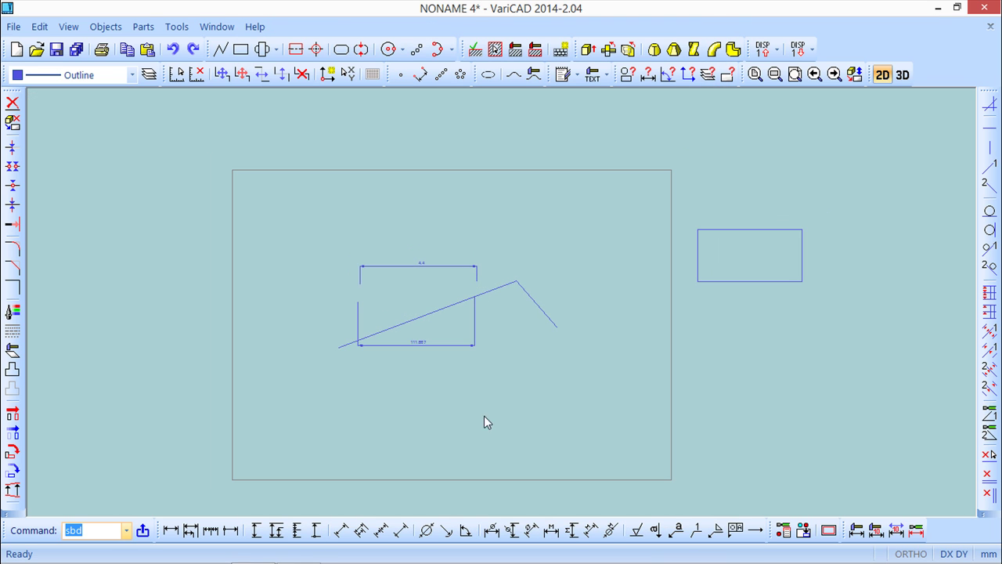
{"action": "middle_click_drag", "start_coordinate": [460, 420], "coordinate": [567, 387]}
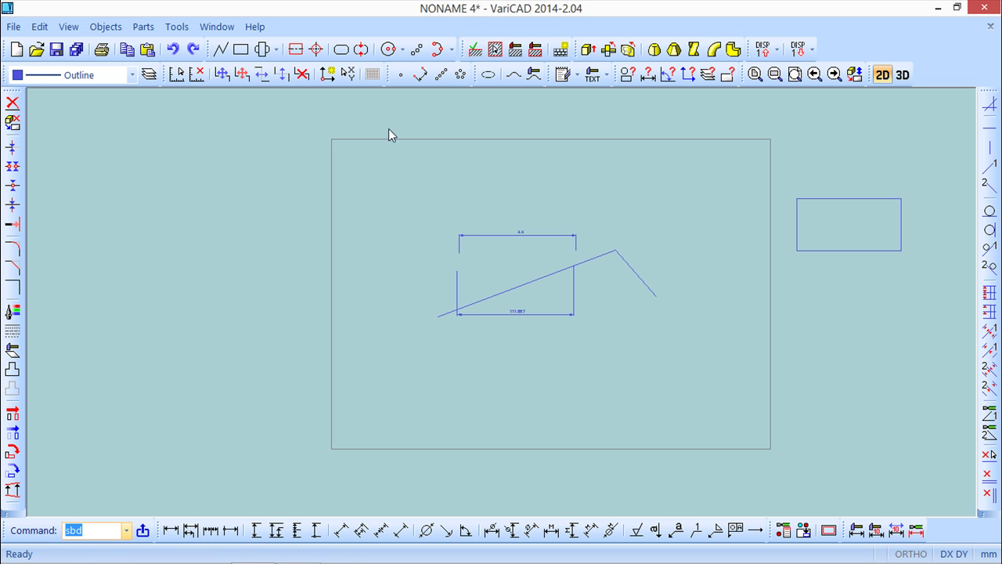
{"action": "left_click", "coordinate": [106, 27]}
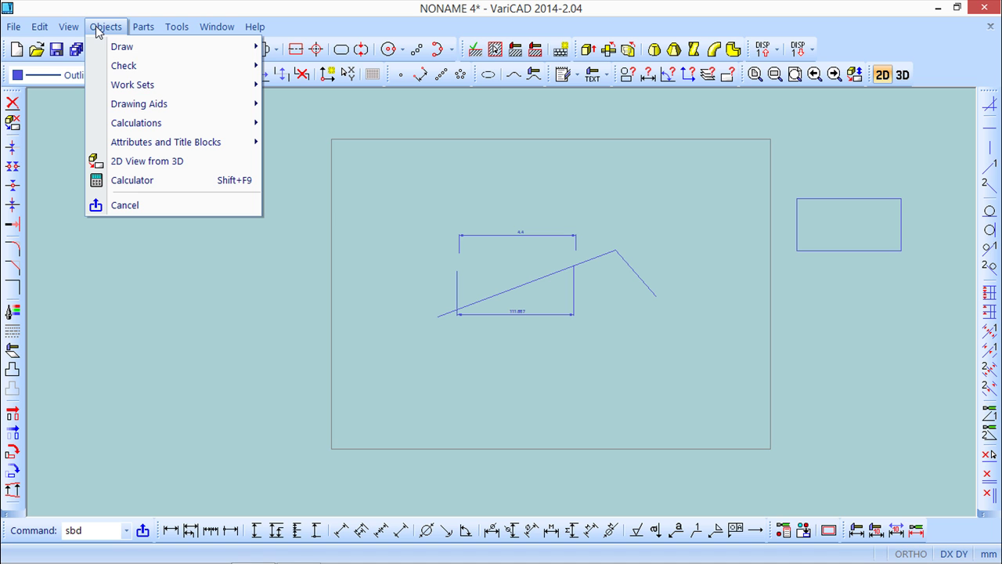
Step: Insert the sheet border with zones numbered 8 to 1 and lettered A–D, framing it in view
{"action": "mouse_move", "coordinate": [135, 110]}
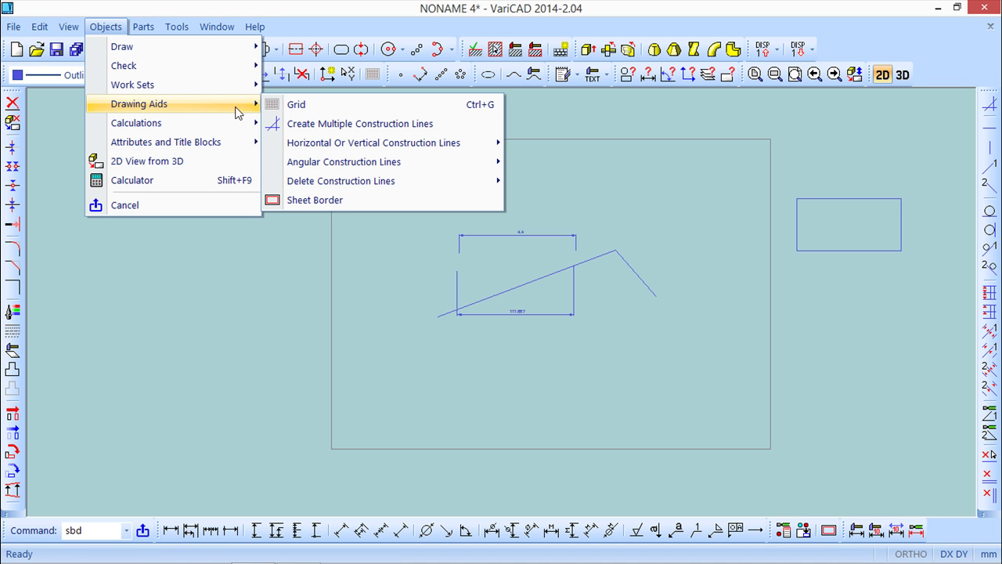
{"action": "left_click", "coordinate": [309, 200]}
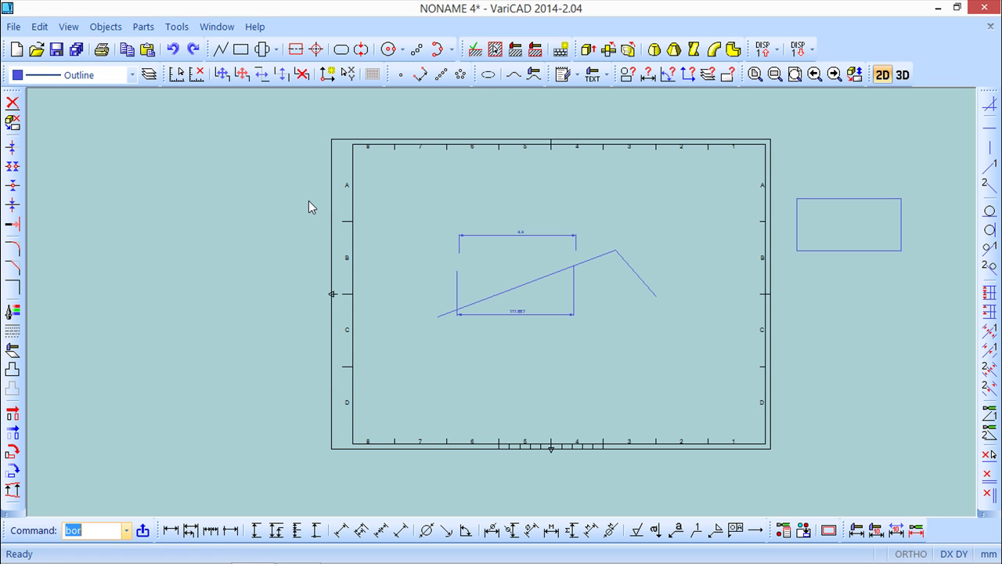
{"action": "scroll", "coordinate": [484, 304], "scroll_direction": "down", "scroll_amount": 1}
{"action": "scroll", "coordinate": [484, 304], "scroll_direction": "up", "scroll_amount": 2}
{"action": "middle_click_drag", "start_coordinate": [503, 274], "coordinate": [441, 294]}
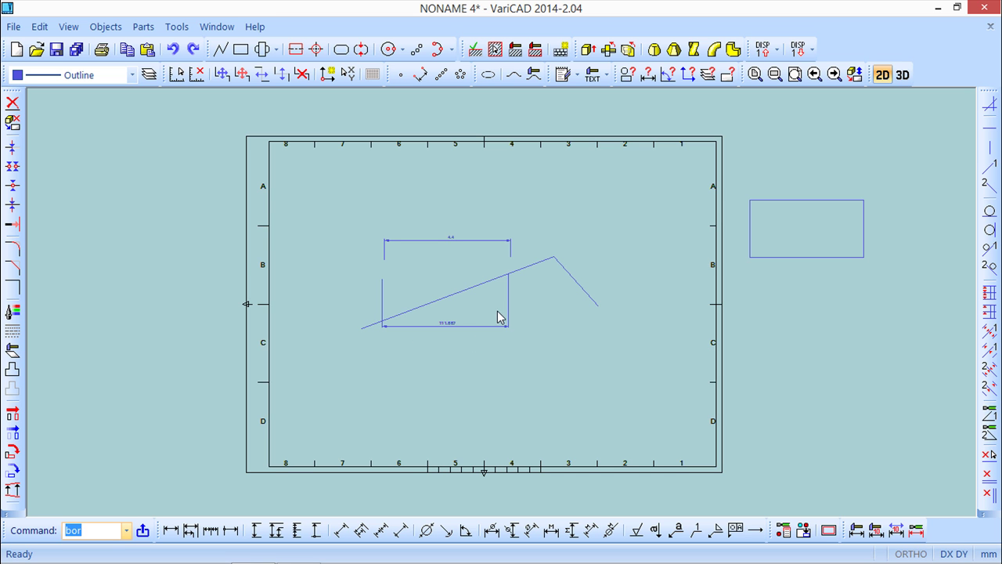
{"action": "scroll", "coordinate": [496, 311], "scroll_direction": "up", "scroll_amount": 3}
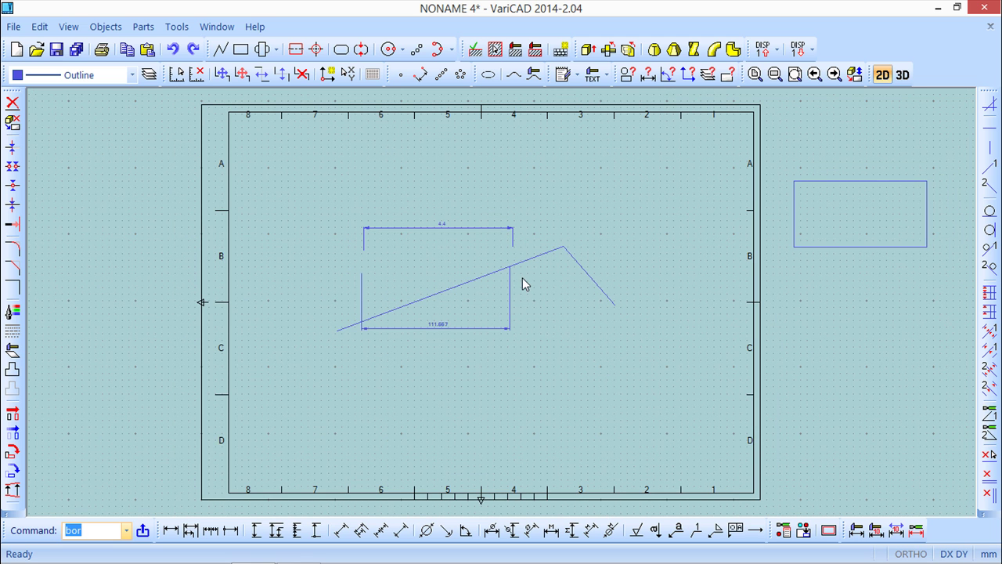
{"action": "mouse_move", "coordinate": [632, 229]}
{"action": "middle_mouse_down"}
{"action": "mouse_move", "coordinate": [563, 230]}
{"action": "mouse_move", "coordinate": [517, 217]}
{"action": "middle_mouse_up"}
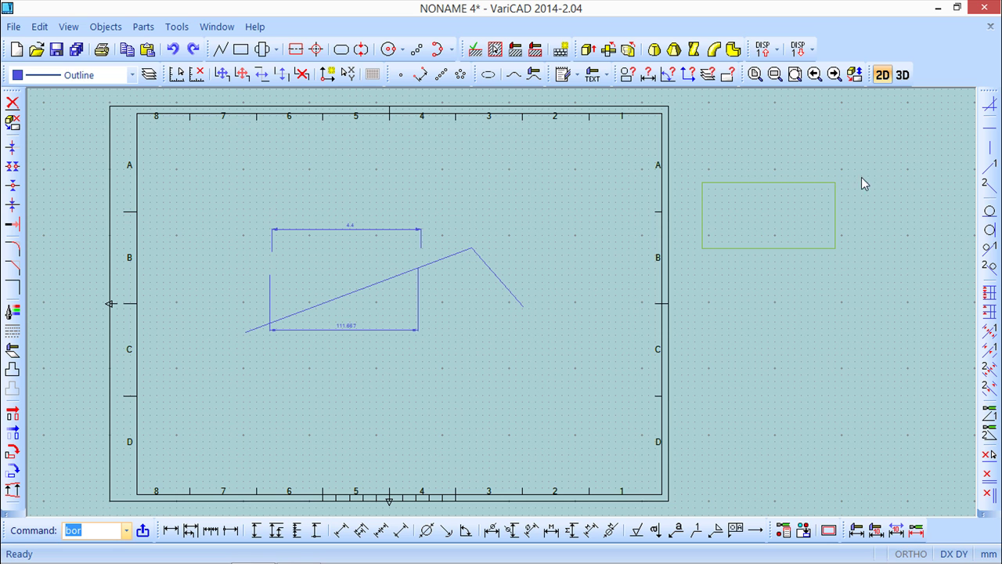
Step: Dimension the side rectangle: 100 width below its bottom edge, 50 height on its right
{"action": "left_click", "coordinate": [171, 530]}
{"action": "left_click", "coordinate": [703, 248]}
{"action": "left_click", "coordinate": [833, 249]}
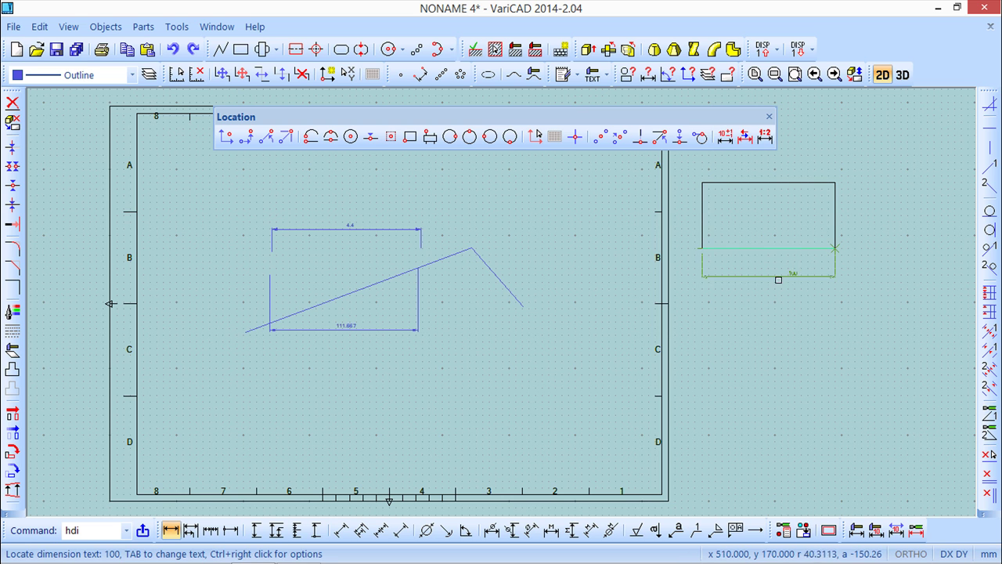
{"action": "left_click", "coordinate": [767, 282]}
{"action": "left_click", "coordinate": [256, 530]}
{"action": "left_click", "coordinate": [835, 182]}
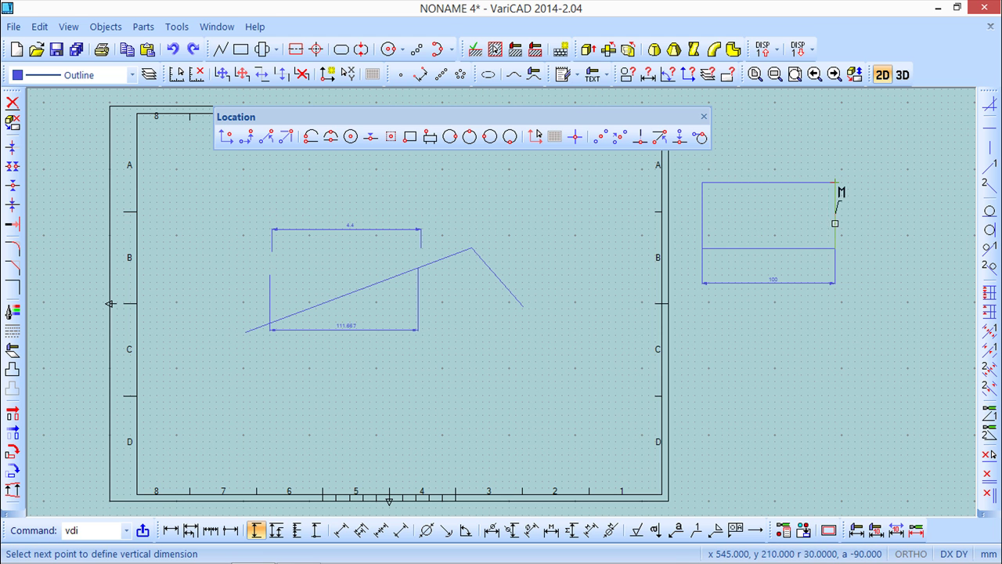
{"action": "left_click", "coordinate": [834, 248]}
{"action": "left_click", "coordinate": [865, 220]}
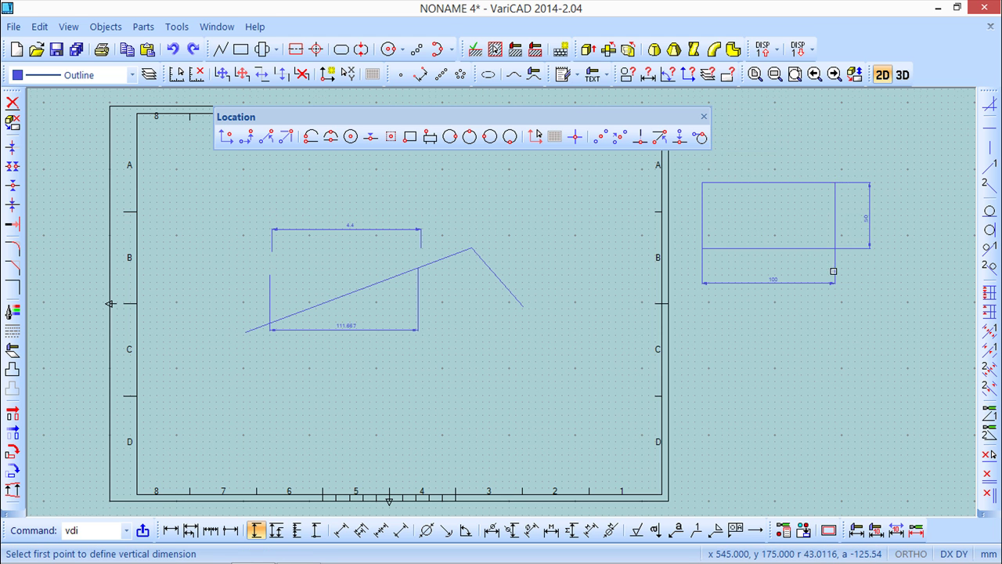
{"action": "scroll", "coordinate": [823, 268], "scroll_direction": "up", "scroll_amount": 3}
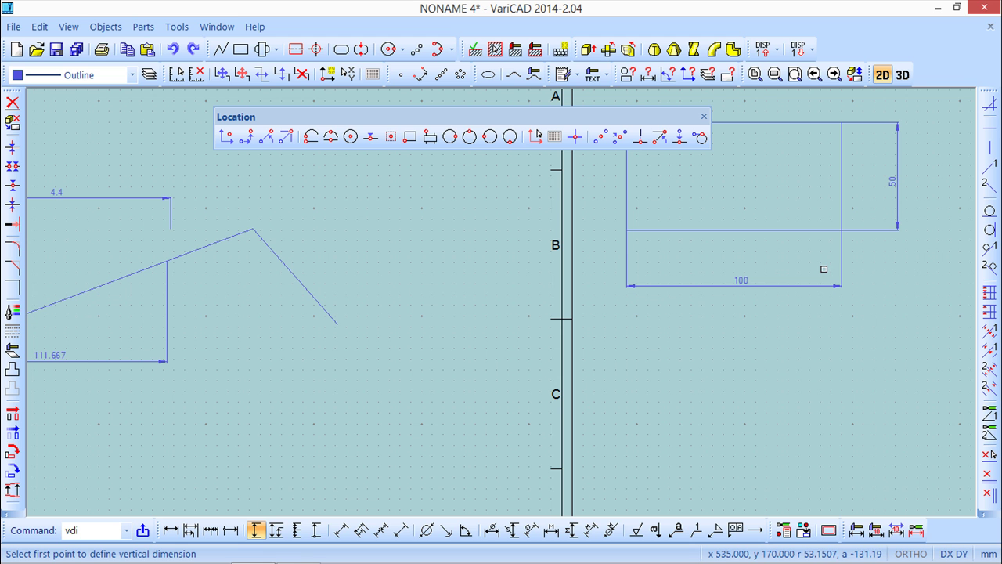
{"action": "left_click", "coordinate": [704, 118]}
{"action": "scroll", "coordinate": [697, 184], "scroll_direction": "down", "scroll_amount": 3}
{"action": "middle_click_drag", "start_coordinate": [687, 189], "coordinate": [626, 250]}
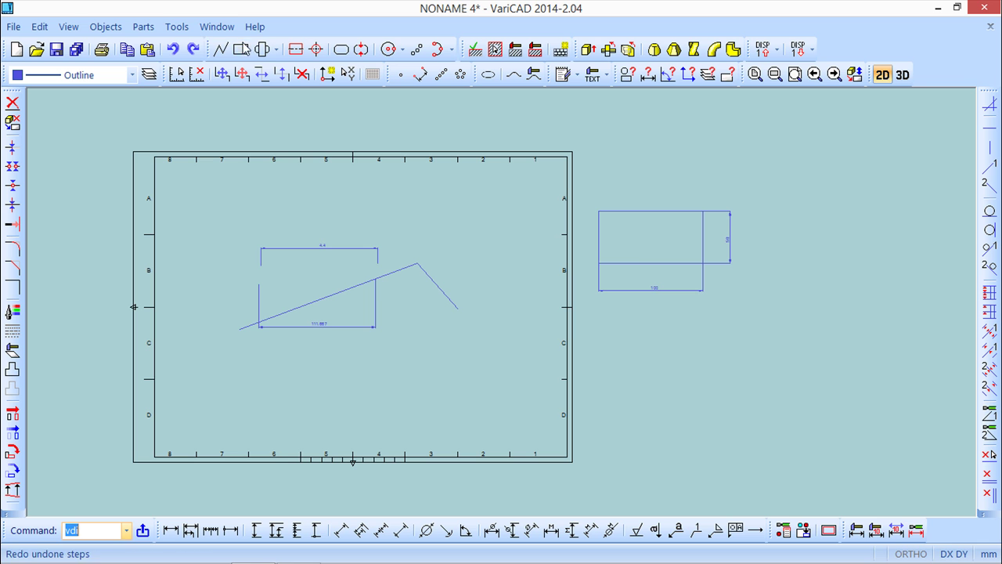
Step: Set the drawing scale to 1:2 in the Change Drawing Scale dialog
{"action": "left_click", "coordinate": [176, 28]}
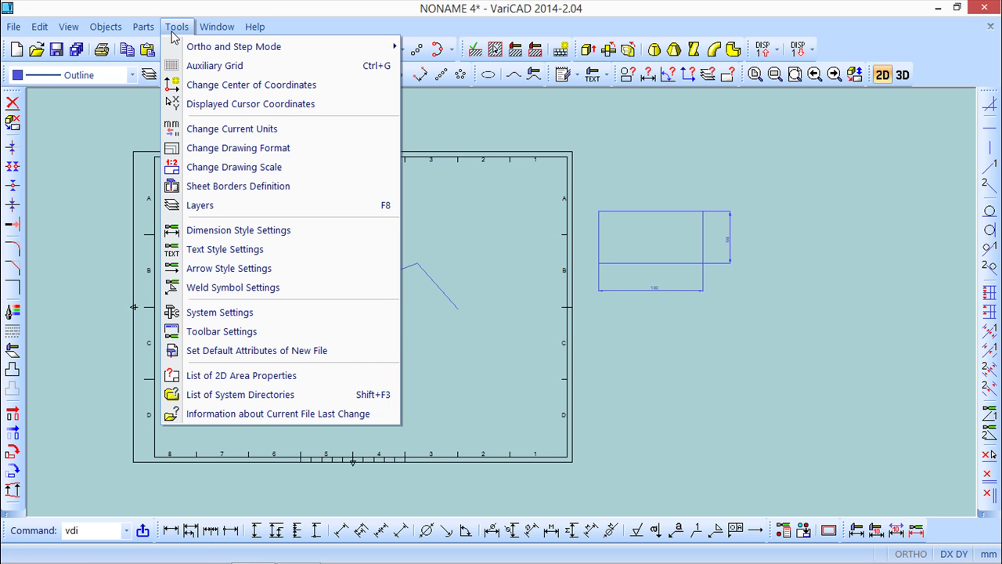
{"action": "left_click", "coordinate": [231, 168]}
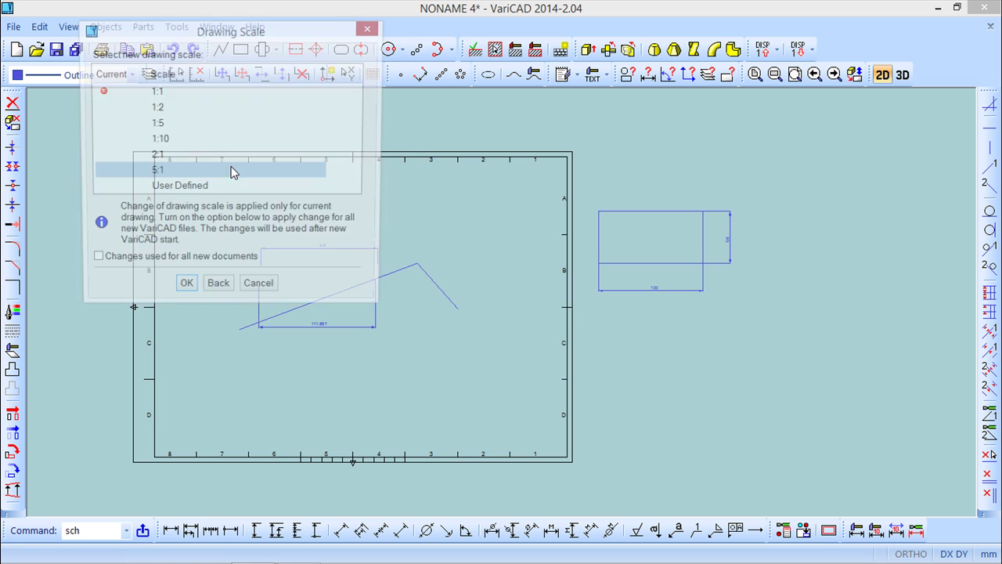
{"action": "left_click", "coordinate": [157, 108]}
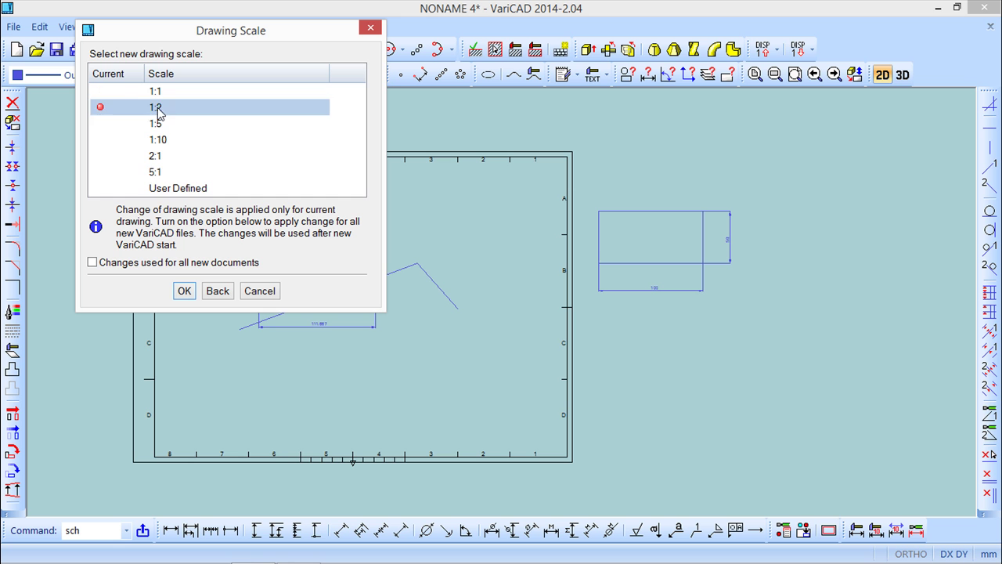
{"action": "left_click", "coordinate": [183, 291]}
{"action": "scroll", "coordinate": [686, 291], "scroll_direction": "down", "scroll_amount": 2}
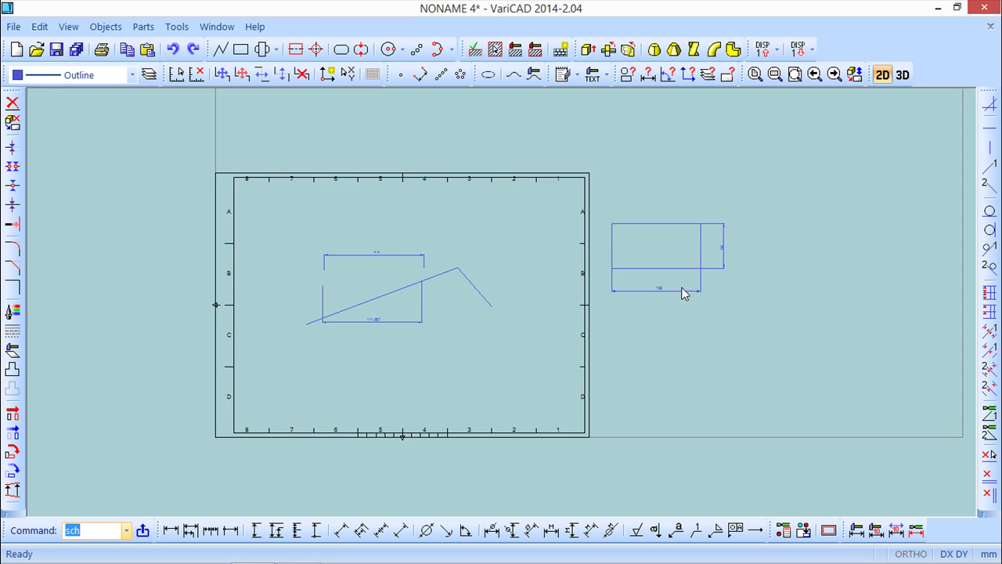
{"action": "scroll", "coordinate": [677, 288], "scroll_direction": "up", "scroll_amount": 3}
{"action": "scroll", "coordinate": [664, 266], "scroll_direction": "up", "scroll_amount": 1}
{"action": "middle_click_drag", "start_coordinate": [665, 264], "coordinate": [600, 318]}
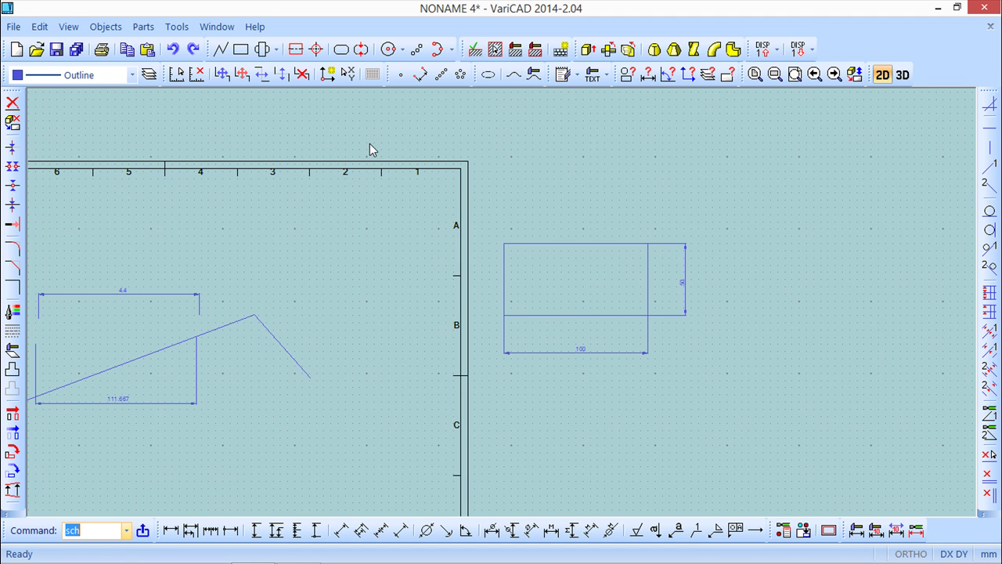
Step: Add a second 100 horizontal dimension below the first one on the rectangle
{"action": "left_click", "coordinate": [172, 530]}
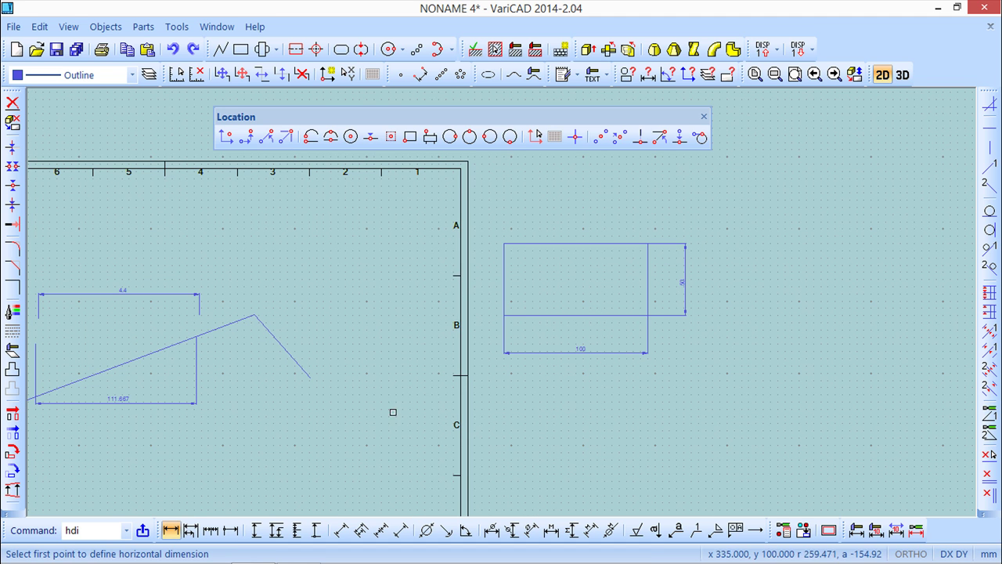
{"action": "left_click", "coordinate": [503, 315]}
{"action": "left_click", "coordinate": [647, 315]}
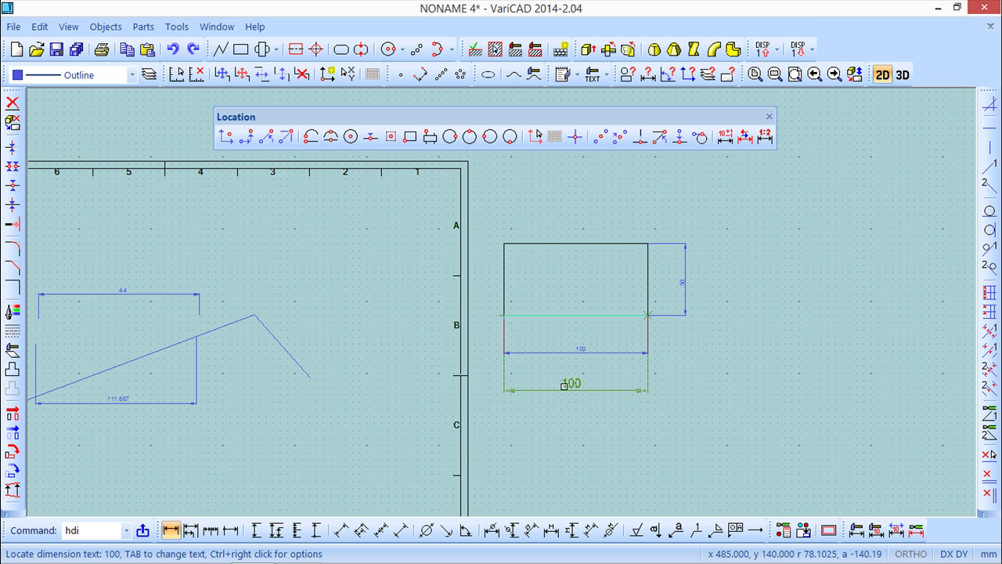
{"action": "left_click", "coordinate": [563, 385]}
{"action": "scroll", "coordinate": [649, 337], "scroll_direction": "up", "scroll_amount": 2}
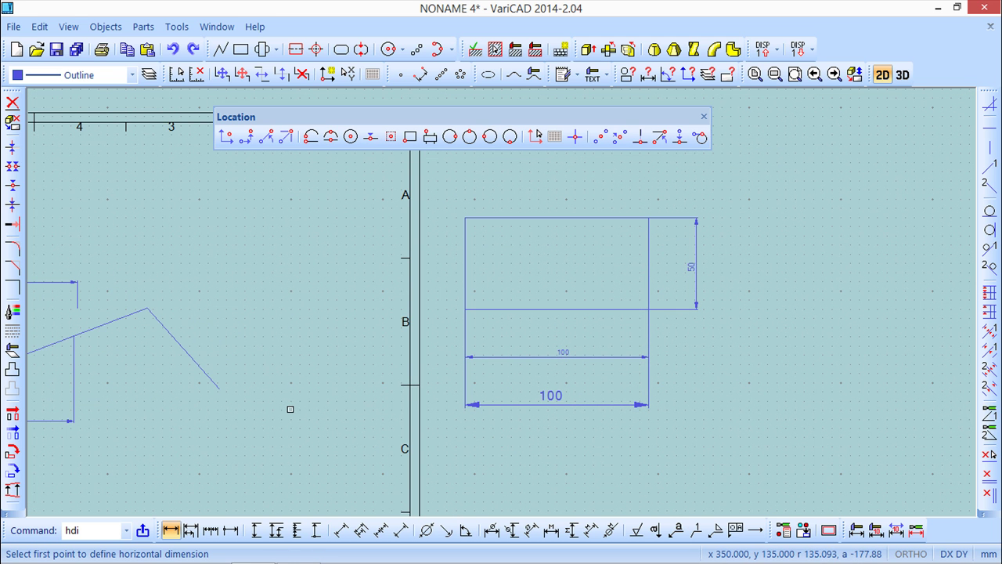
{"action": "left_click", "coordinate": [705, 118]}
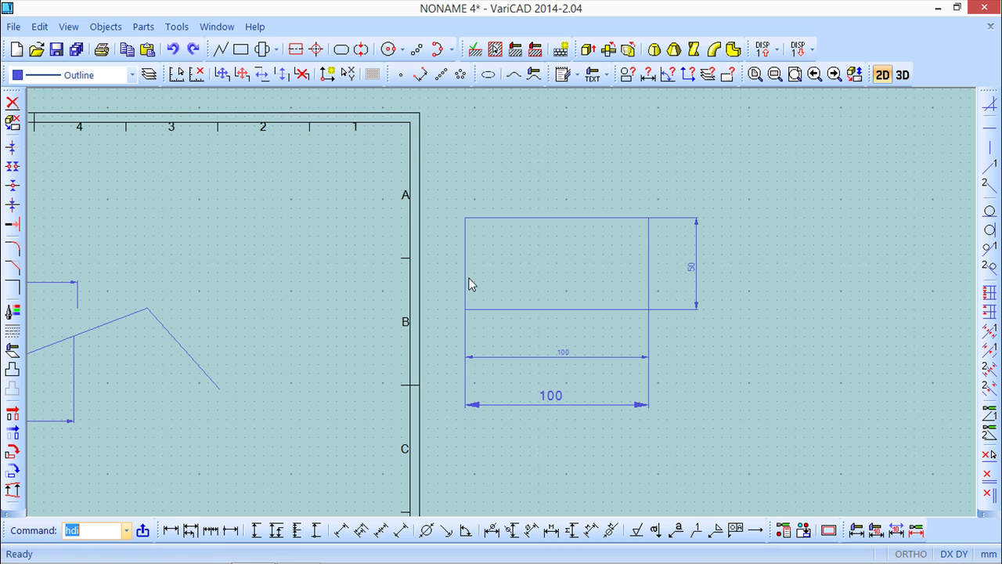
Step: Add a second 50 vertical dimension to the right of the first one
{"action": "left_click", "coordinate": [256, 530]}
{"action": "left_click", "coordinate": [649, 283]}
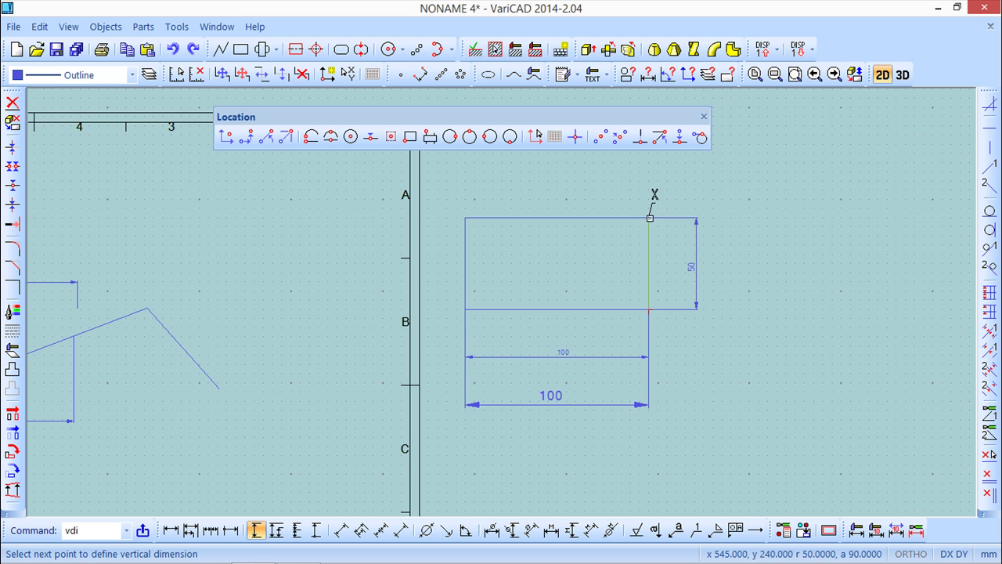
{"action": "left_click", "coordinate": [650, 218]}
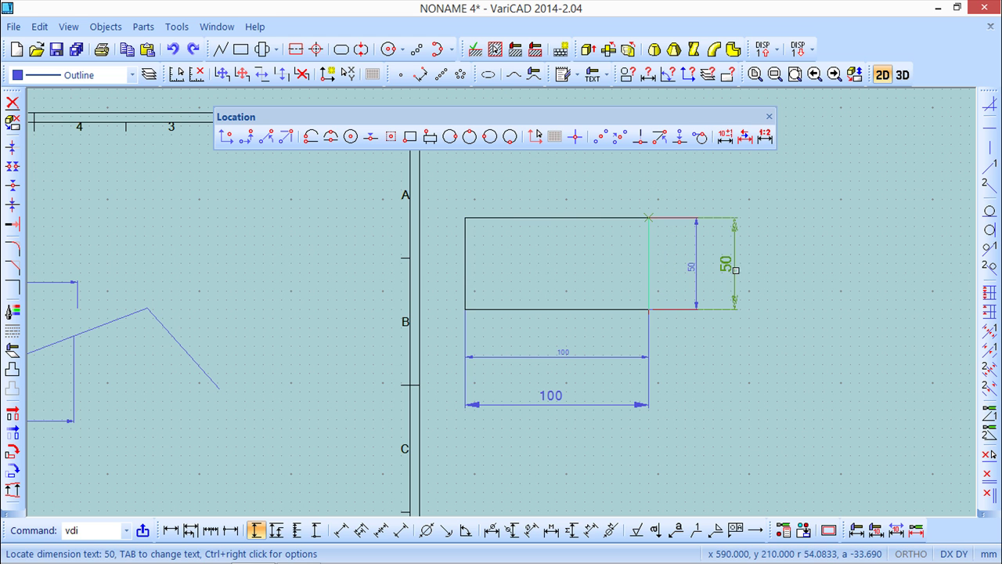
{"action": "left_click", "coordinate": [734, 268]}
{"action": "scroll", "coordinate": [660, 391], "scroll_direction": "down", "scroll_amount": 3}
{"action": "scroll", "coordinate": [607, 360], "scroll_direction": "down", "scroll_amount": 1}
{"action": "middle_click_drag", "start_coordinate": [441, 381], "coordinate": [481, 287]}
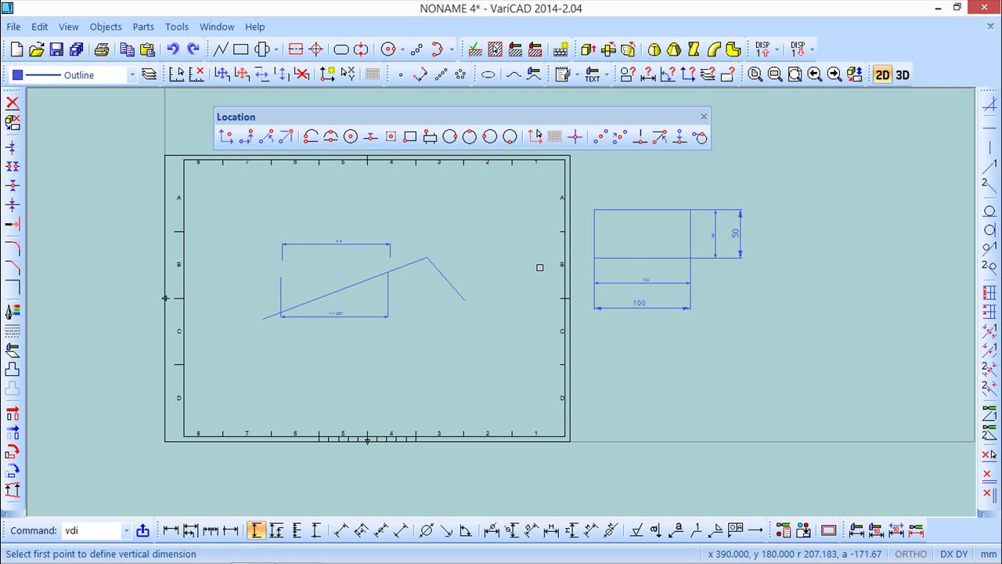
{"action": "scroll", "coordinate": [667, 279], "scroll_direction": "up", "scroll_amount": 2}
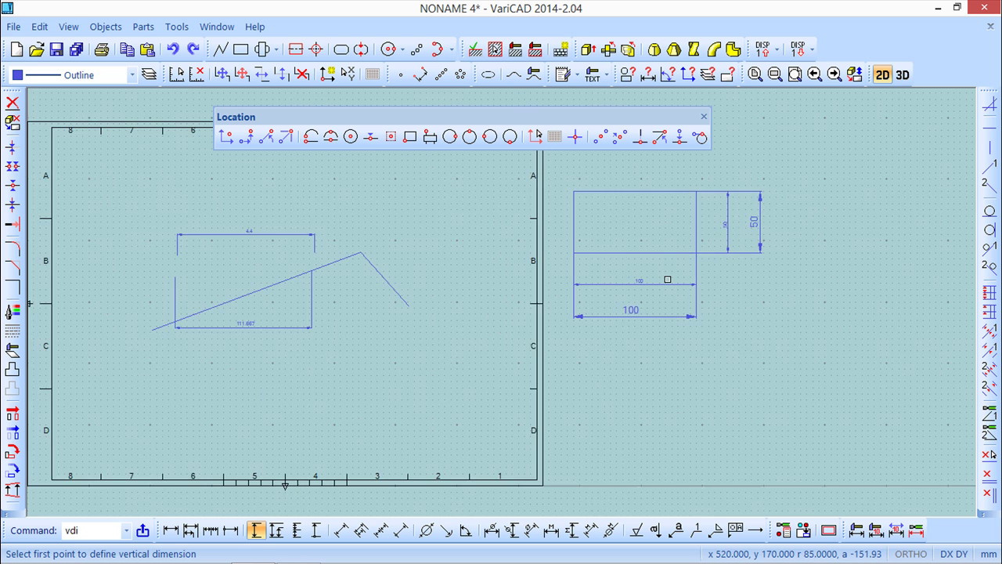
{"action": "scroll", "coordinate": [668, 279], "scroll_direction": "up", "scroll_amount": 1}
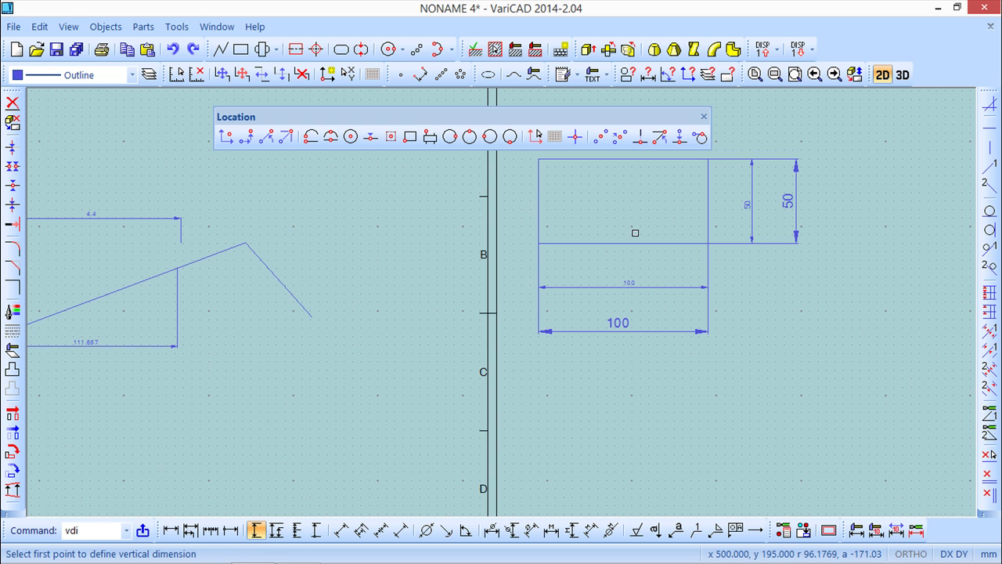
{"action": "scroll", "coordinate": [635, 233], "scroll_direction": "down", "scroll_amount": 3}
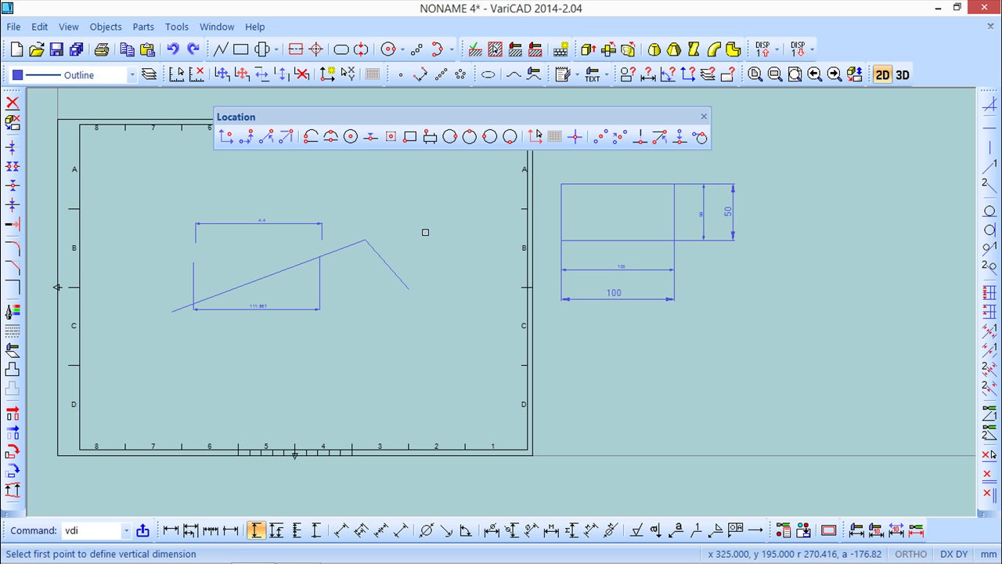
{"action": "scroll", "coordinate": [427, 239], "scroll_direction": "down", "scroll_amount": 1}
{"action": "scroll", "coordinate": [420, 252], "scroll_direction": "down", "scroll_amount": 1}
{"action": "scroll", "coordinate": [367, 337], "scroll_direction": "down", "scroll_amount": 1}
{"action": "scroll", "coordinate": [399, 302], "scroll_direction": "down", "scroll_amount": 1}
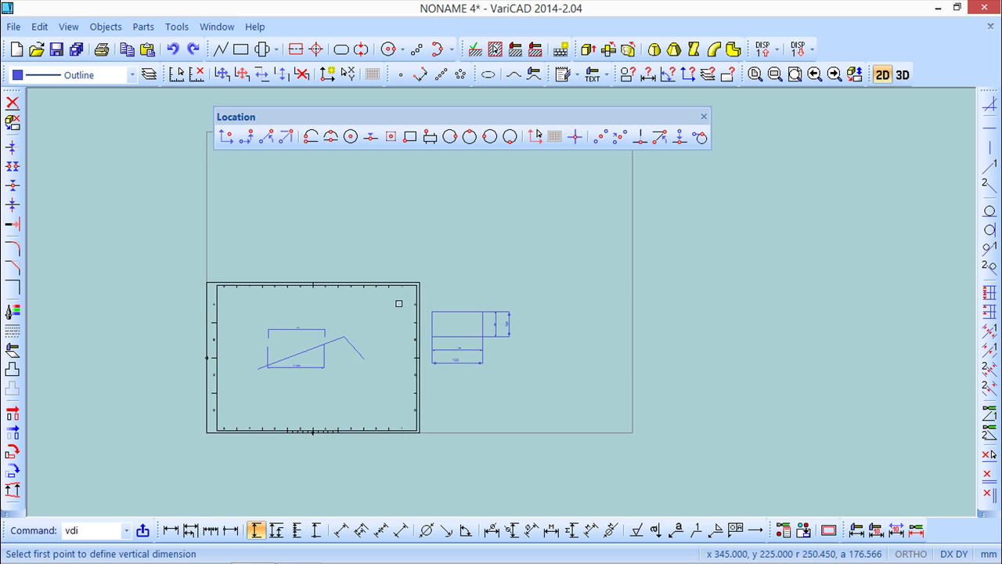
{"action": "mouse_move", "coordinate": [416, 314]}
{"action": "middle_mouse_down"}
{"action": "mouse_move", "coordinate": [462, 322]}
{"action": "mouse_move", "coordinate": [496, 264]}
{"action": "mouse_move", "coordinate": [494, 282]}
{"action": "middle_mouse_up"}
{"action": "scroll", "coordinate": [480, 310], "scroll_direction": "up", "scroll_amount": 2}
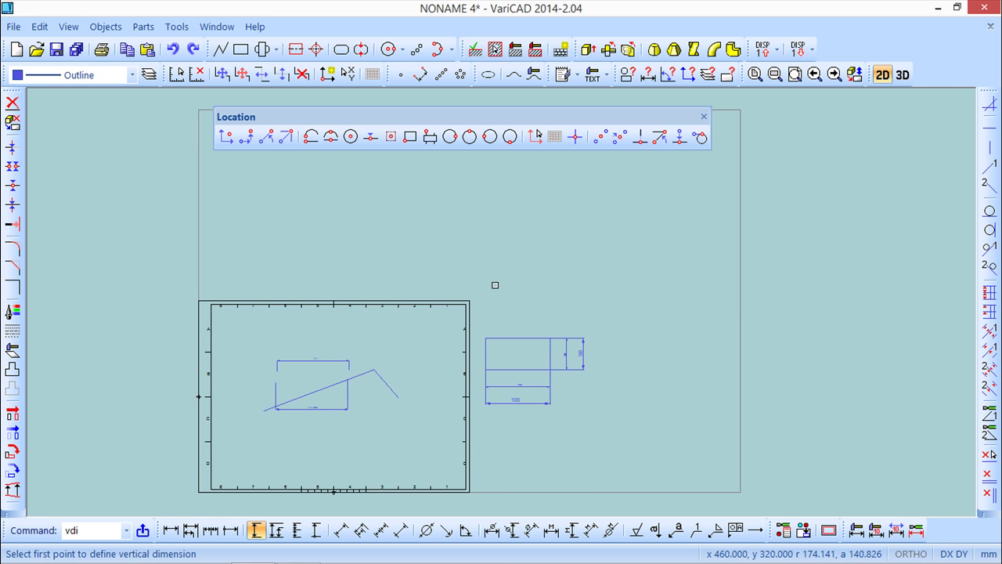